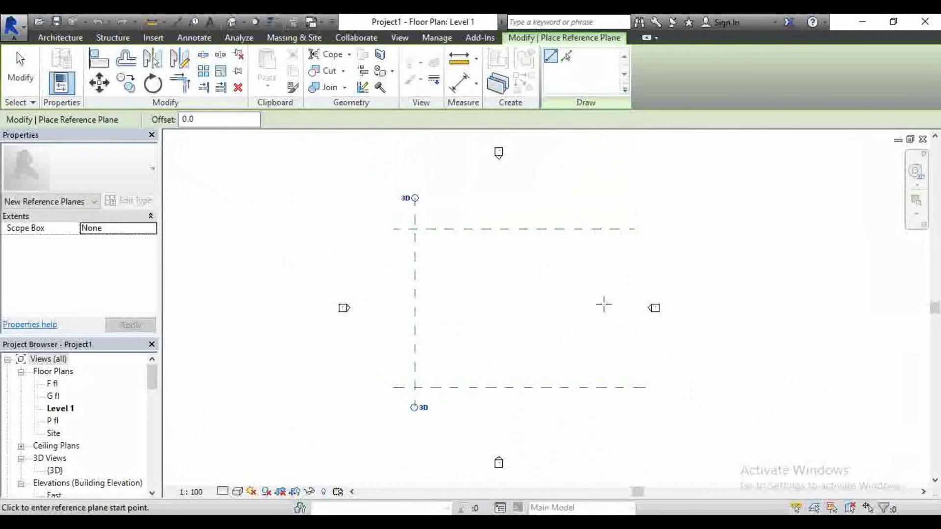
Draw two vertical reference planes across both horizontal ones, about 33250 mm and 16000 mm to the right of the existing vertical plane.
left_click(619, 205)
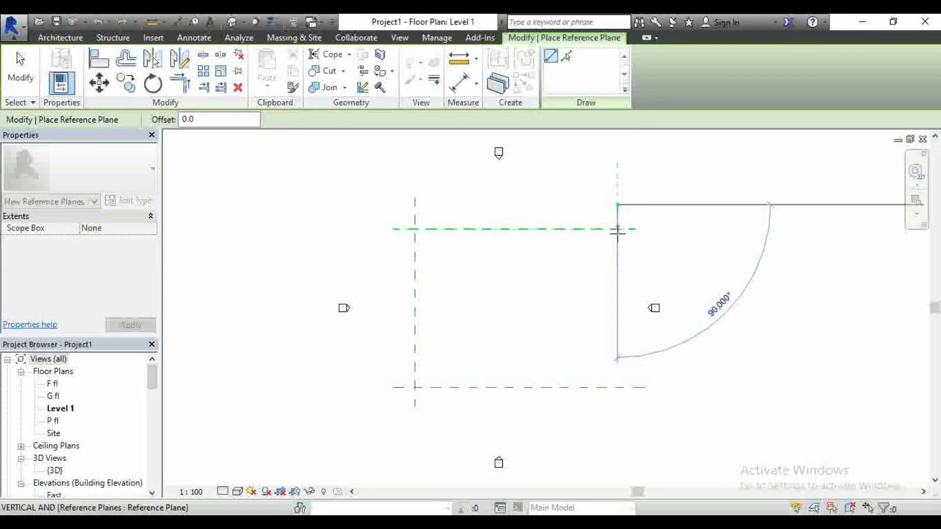
left_click(615, 407)
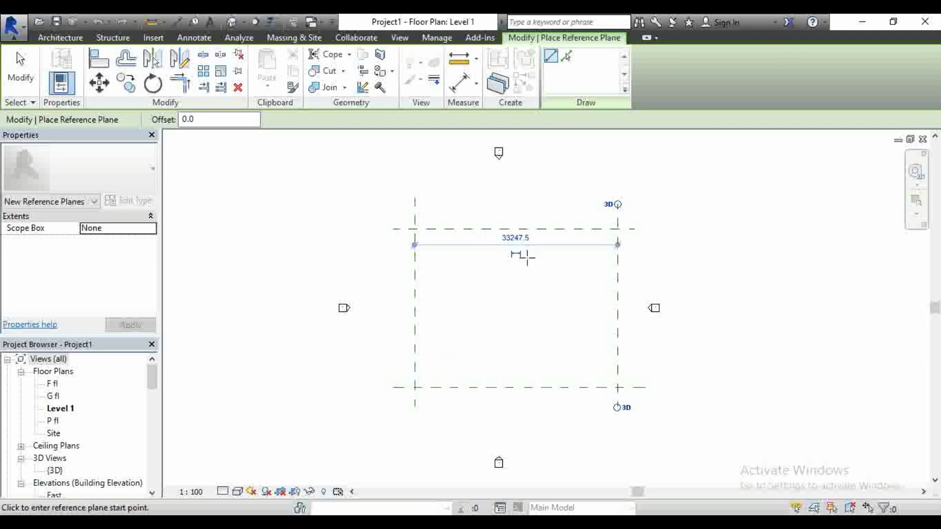
scroll(375, 247, "up", 2)
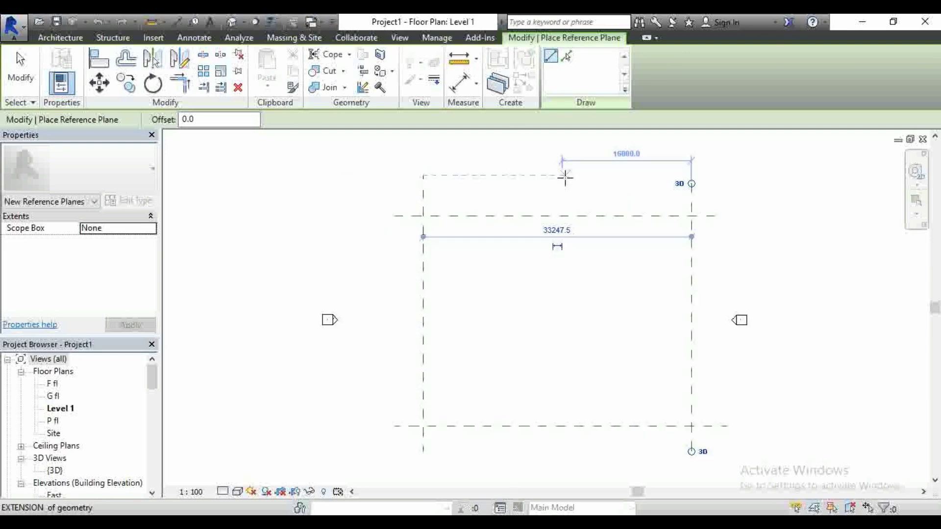
left_click(558, 175)
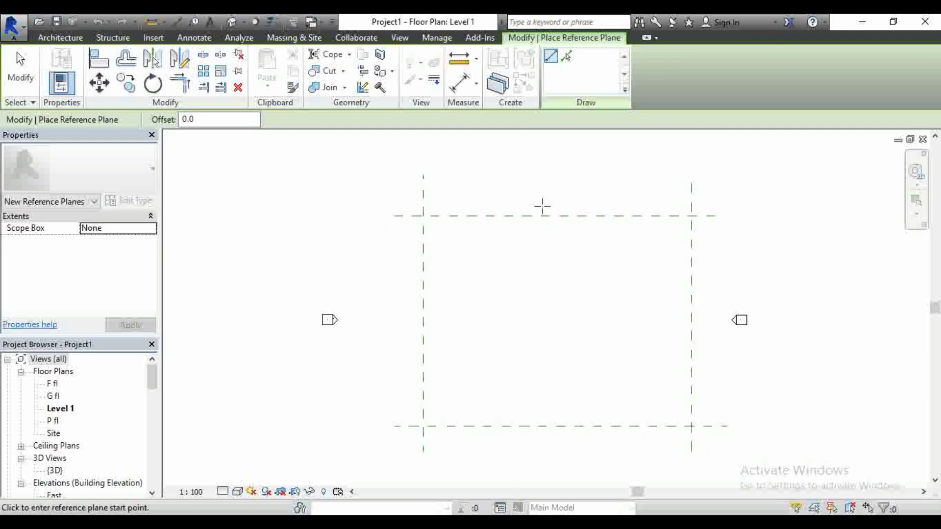
left_click(549, 175)
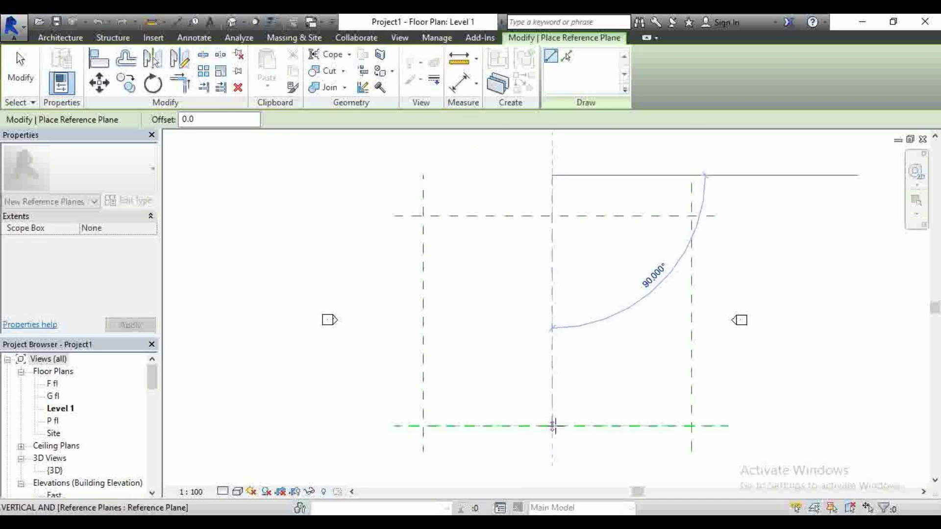
left_click(553, 453)
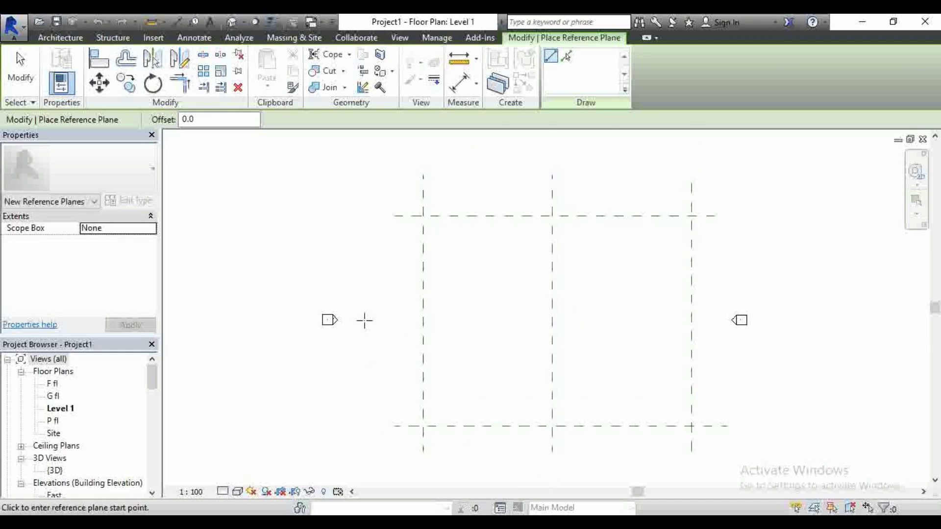
key("Escape")
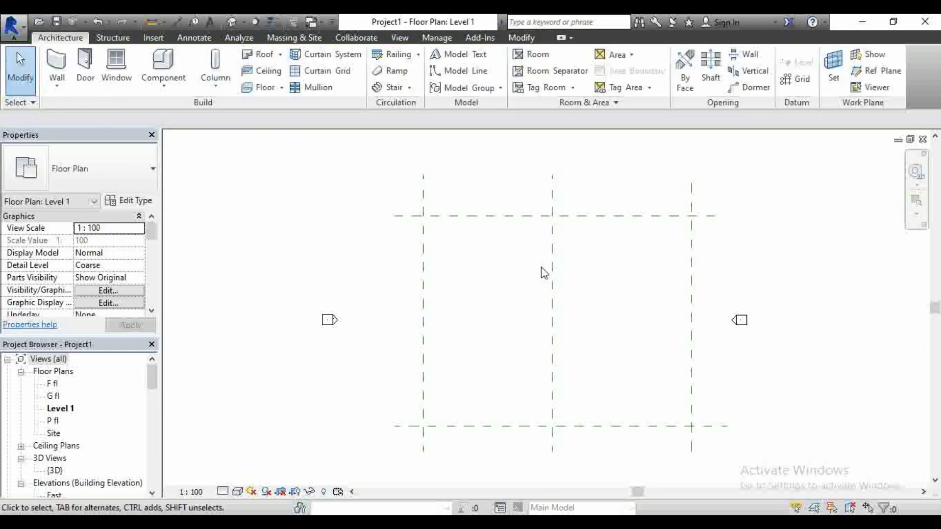
Set the middle vertical reference plane's distance from the left one to 15000 mm.
left_click(553, 257)
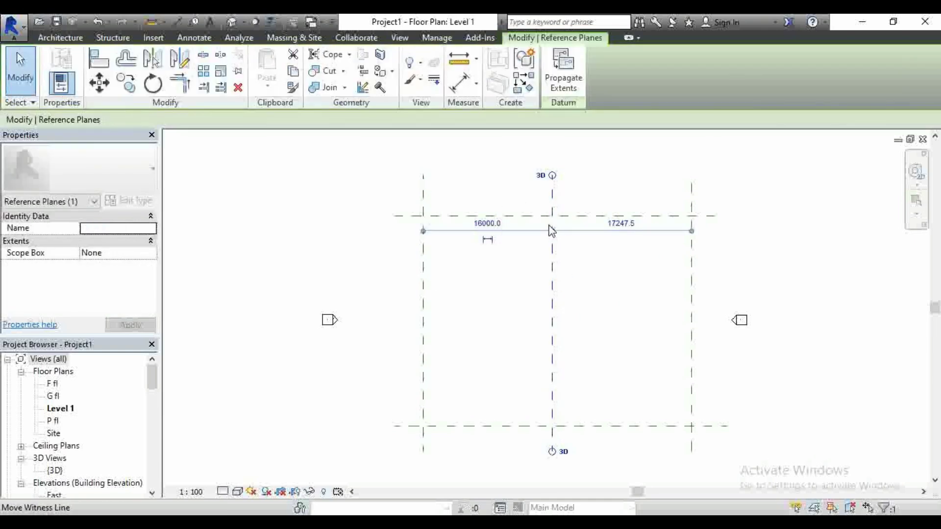
scroll(551, 230, "up", 1)
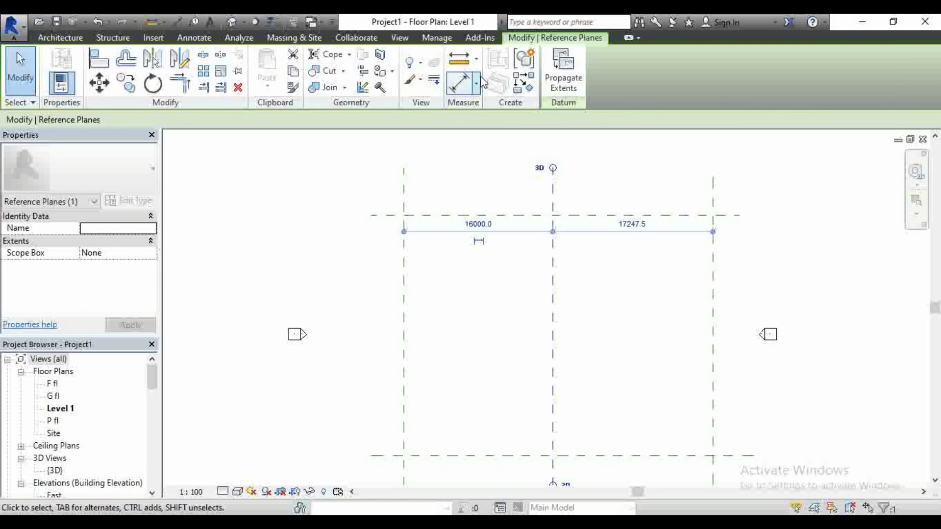
left_click(475, 222)
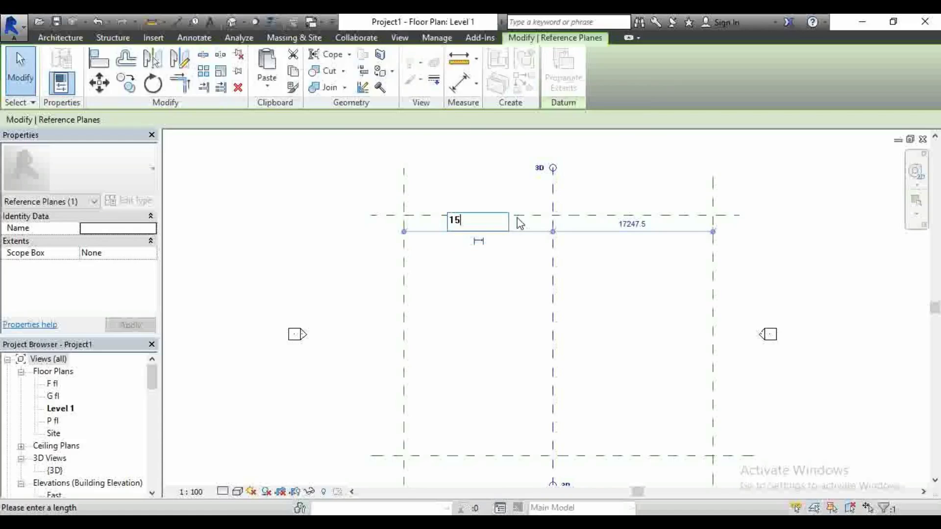
key("Return")
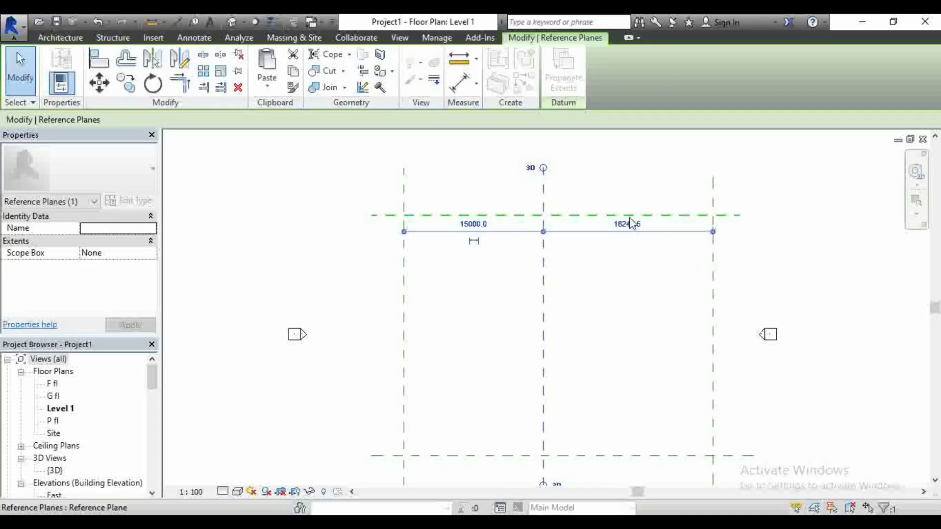
Set the right vertical reference plane's distance from the middle one to 15000 mm.
left_click(638, 285)
left_click(706, 264)
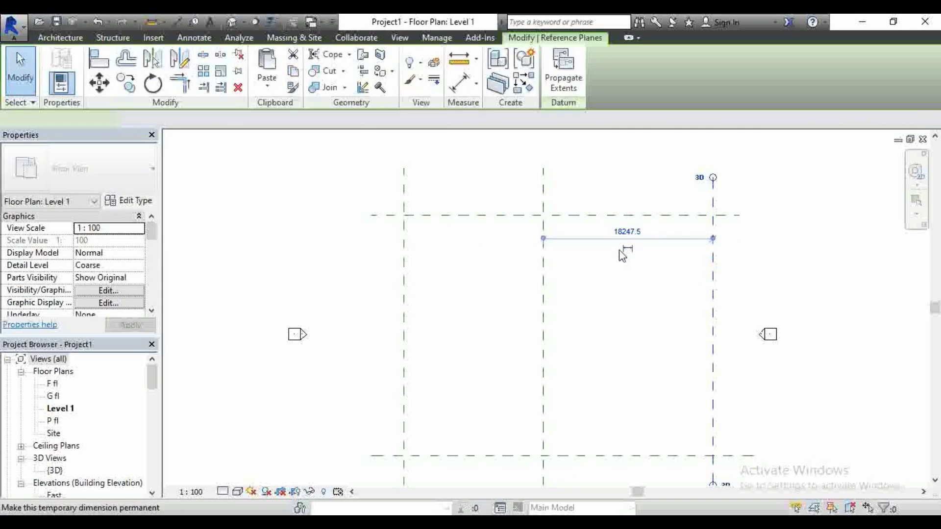
left_click(626, 238)
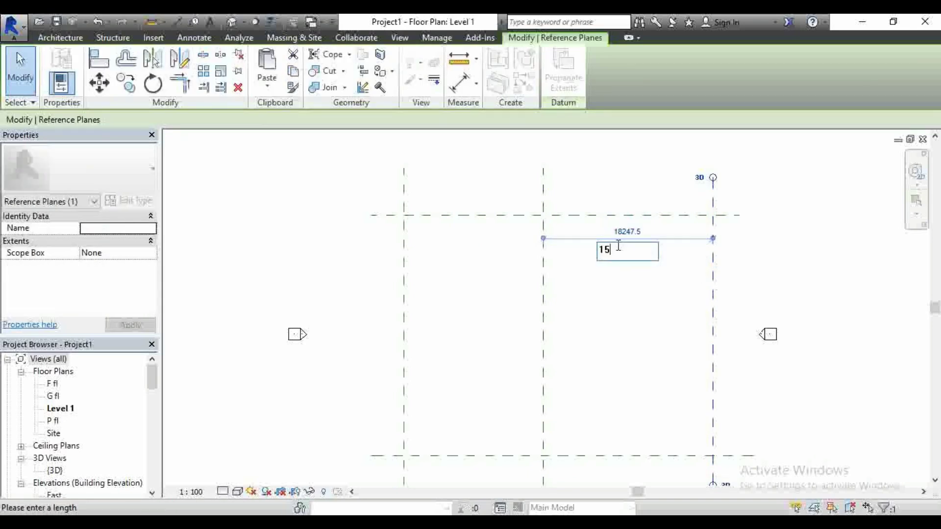
key("Return")
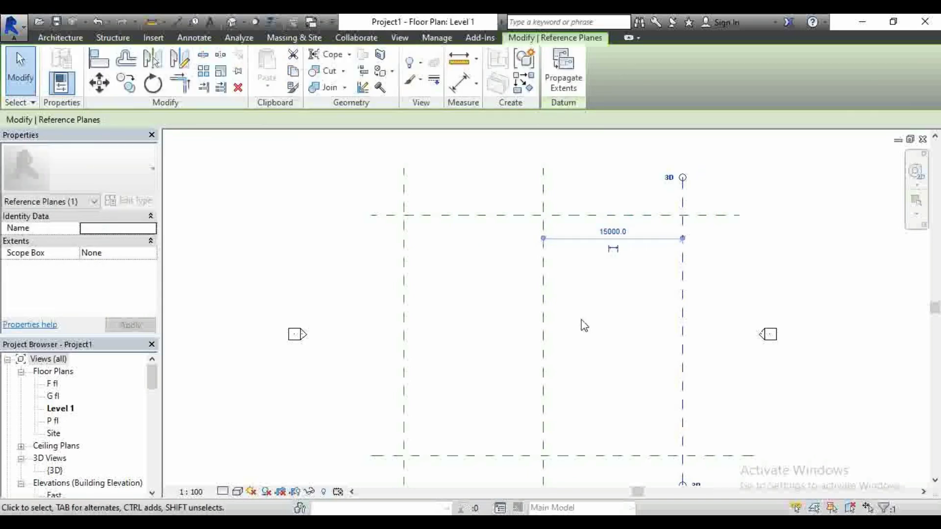
left_click(568, 321)
Set the distance between the upper and lower horizontal reference planes to 25000 mm.
scroll(435, 292, "down", 1)
left_click(481, 225)
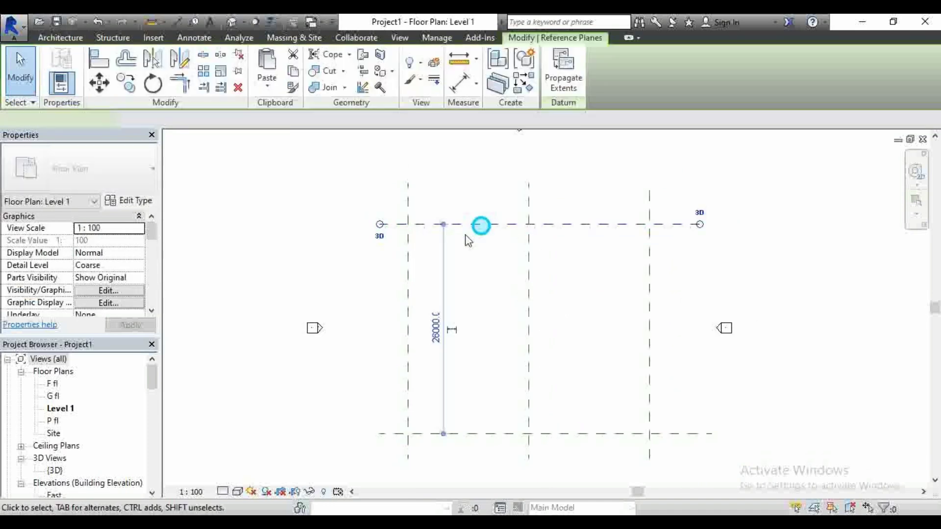
left_click(435, 328)
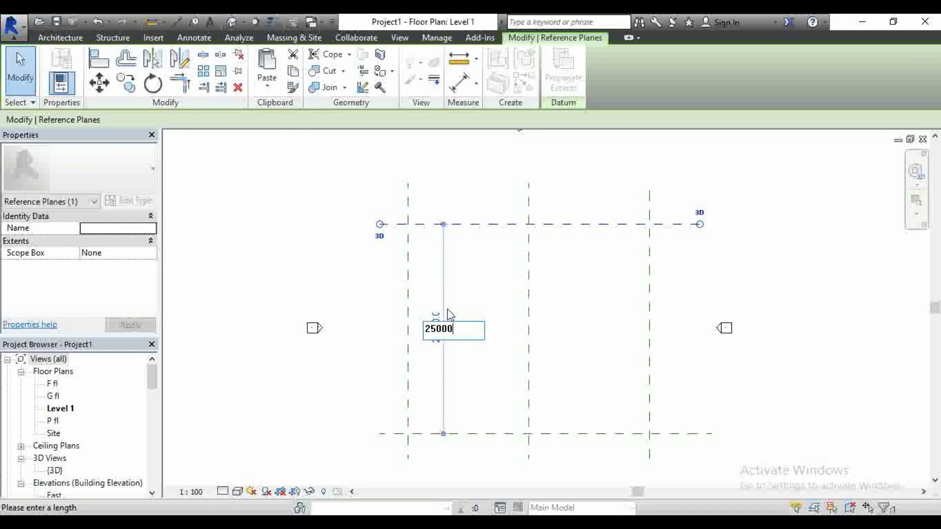
key("Return")
left_click(500, 296)
scroll(400, 182, "down", 2)
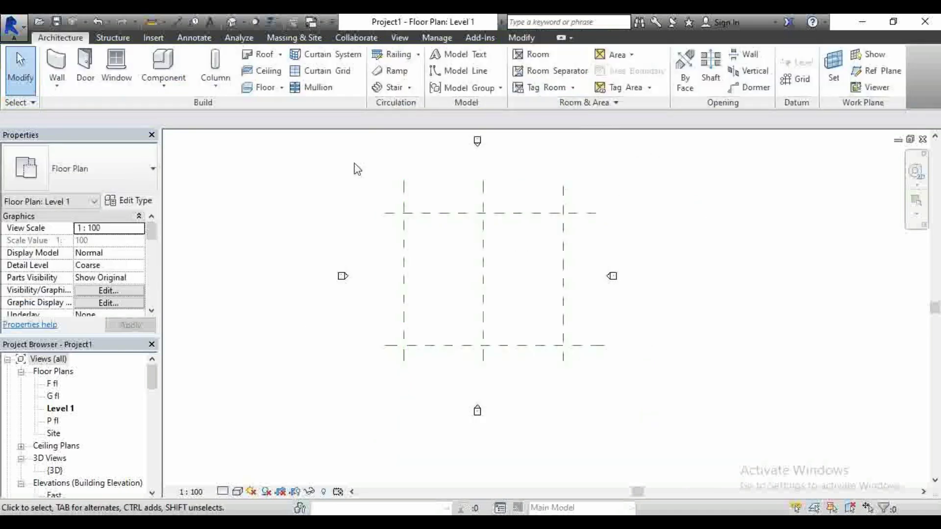
Name the lower horizontal reference plane 1.
left_click(462, 346)
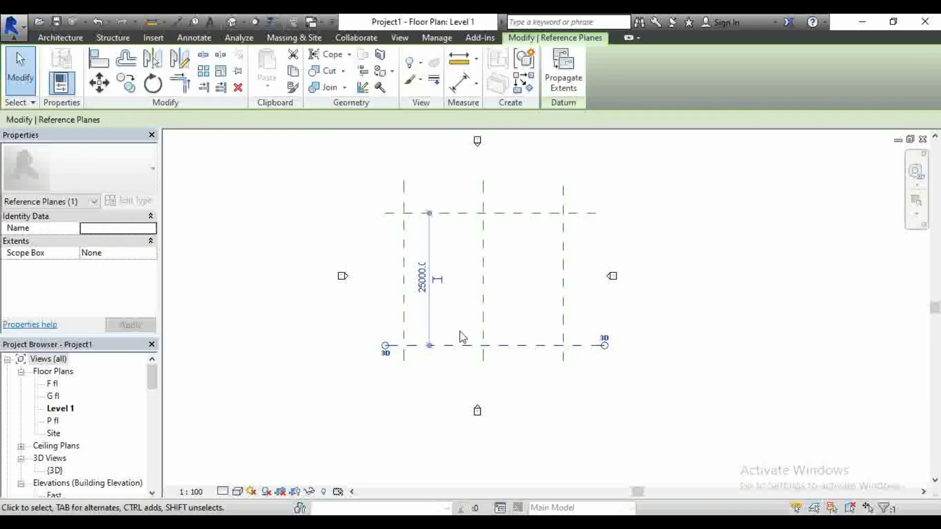
scroll(459, 229, "up", 1)
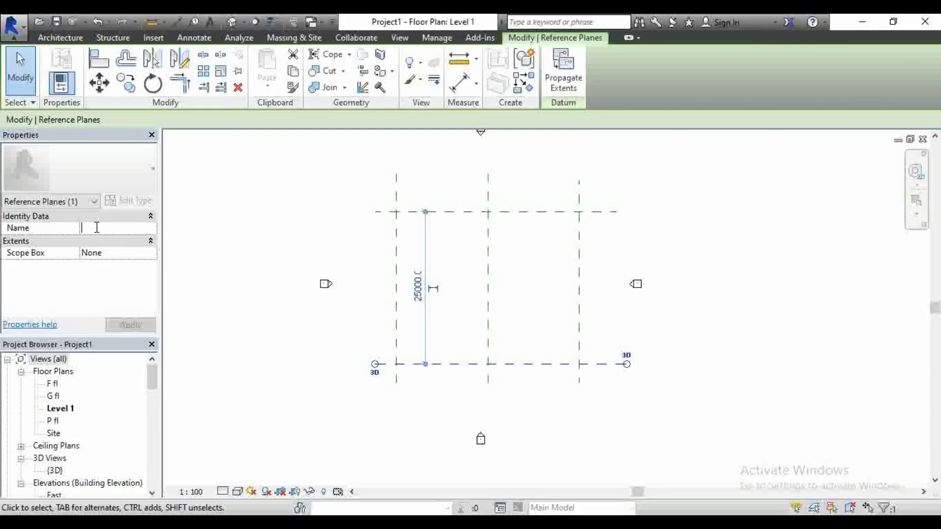
left_click(248, 230)
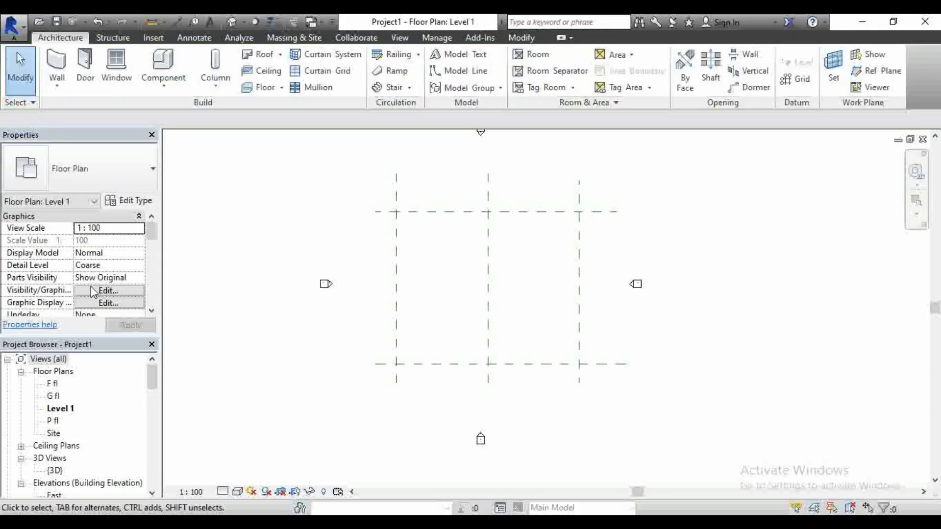
Name the upper horizontal reference plane 2.
left_click(451, 212)
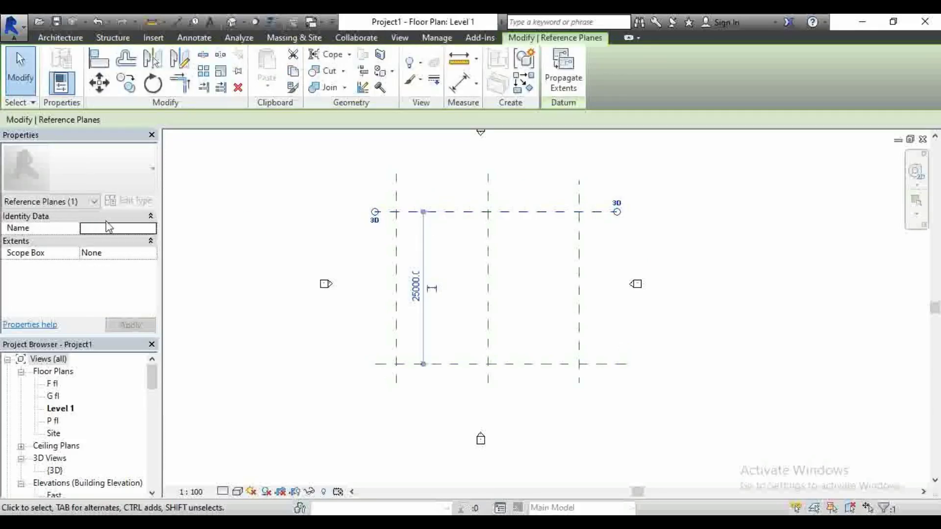
left_click(129, 227)
type("2")
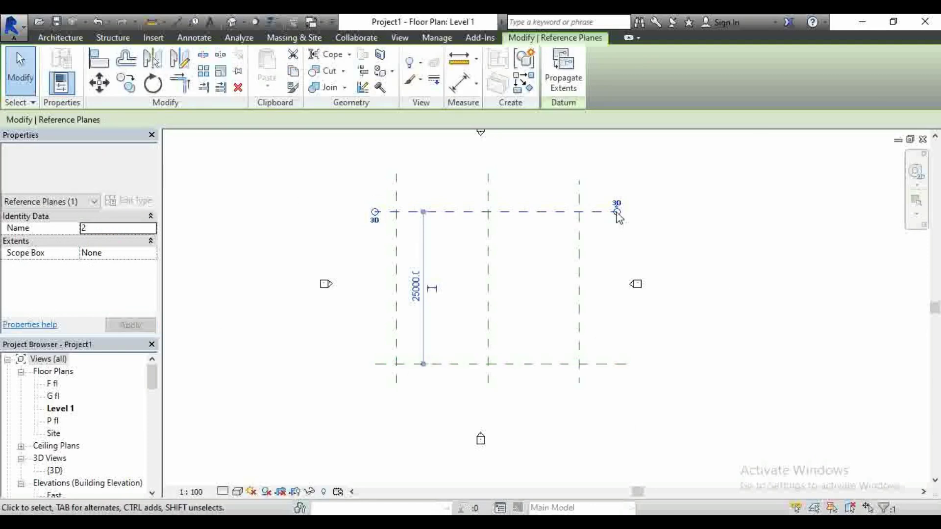
left_click(782, 415)
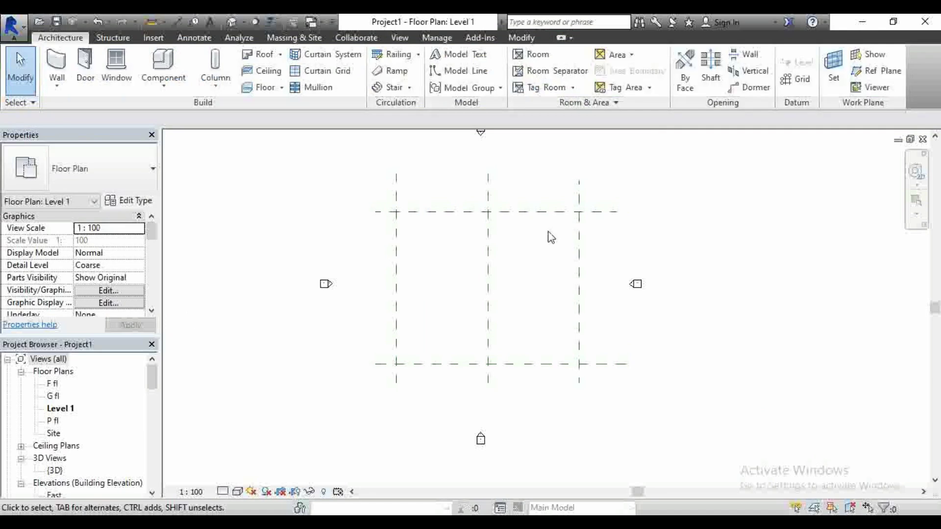
Open the South elevation and frame the levels and vertical reference planes.
scroll(79, 423, "down", 2)
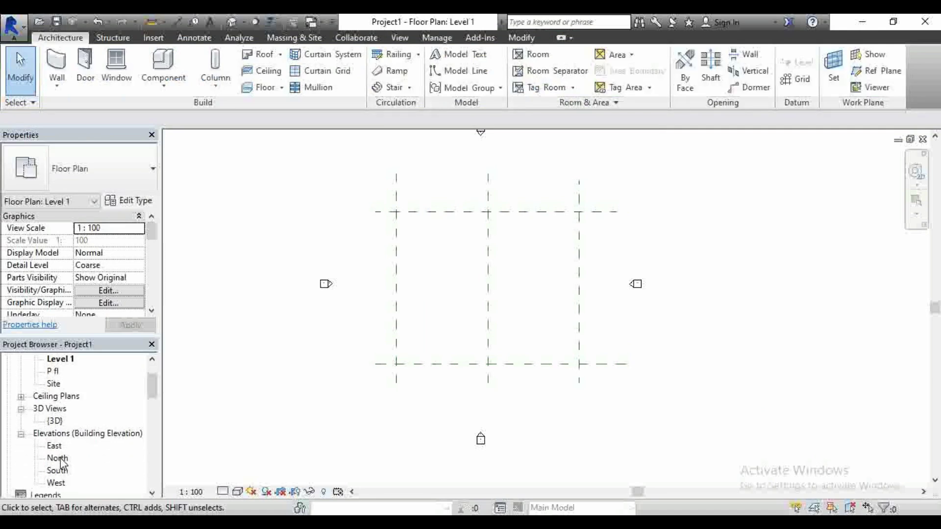
double_click(58, 471)
scroll(412, 281, "down", 2)
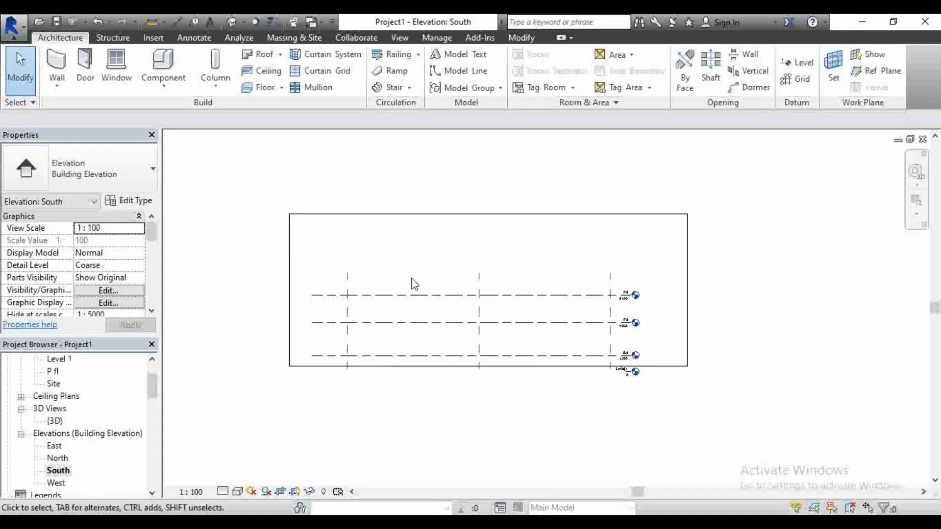
scroll(452, 349, "up", 2)
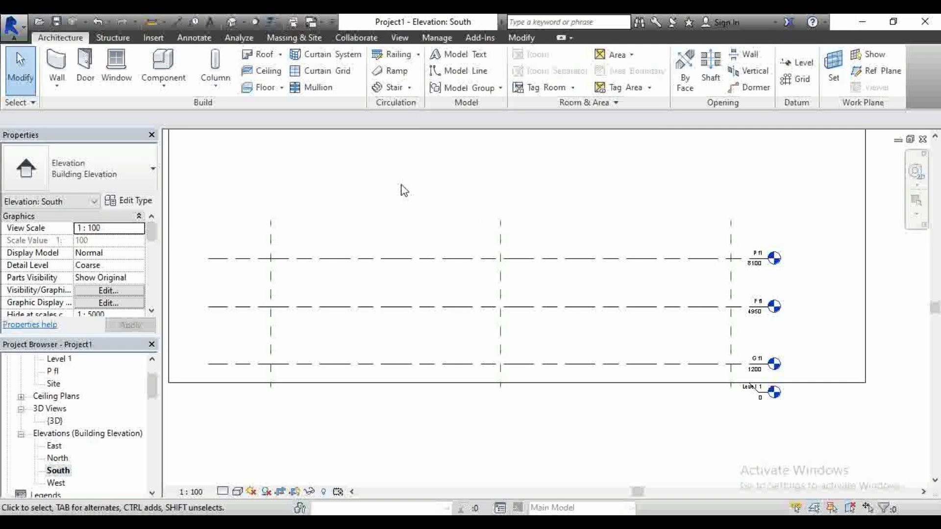
Start the Model Line tool with Reference Plane : 1 as the work plane.
left_click(435, 70)
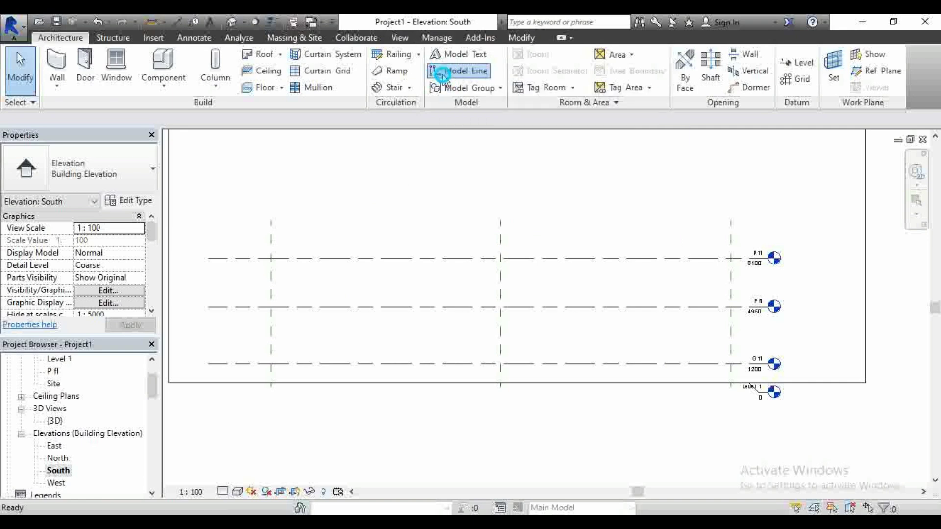
left_click(531, 271)
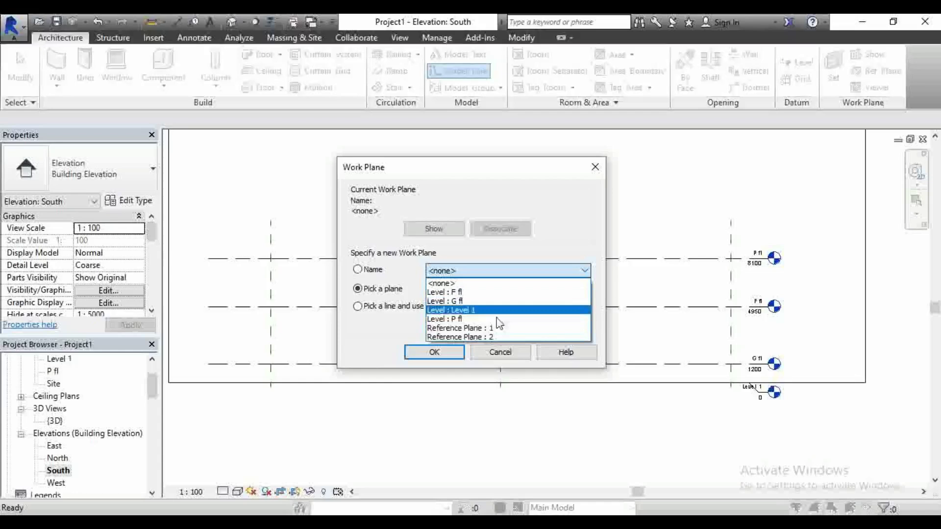
left_click(497, 328)
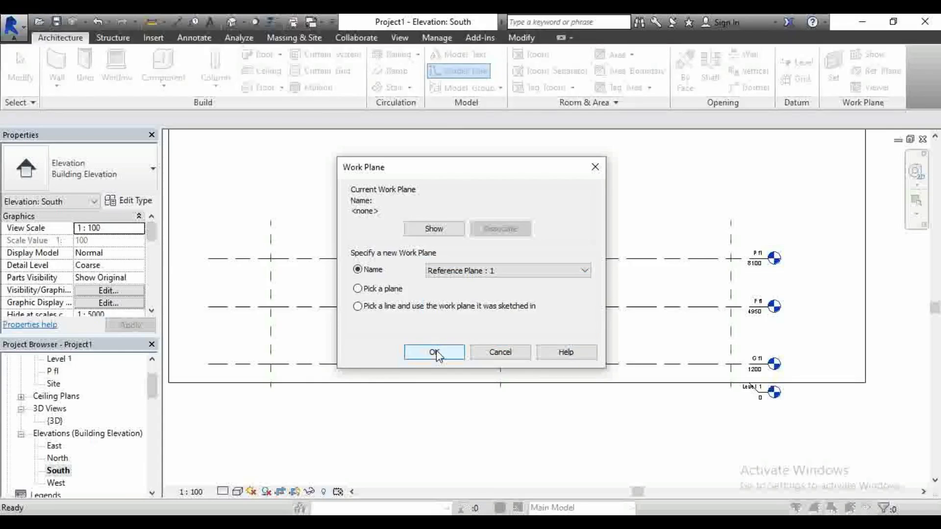
left_click(434, 352)
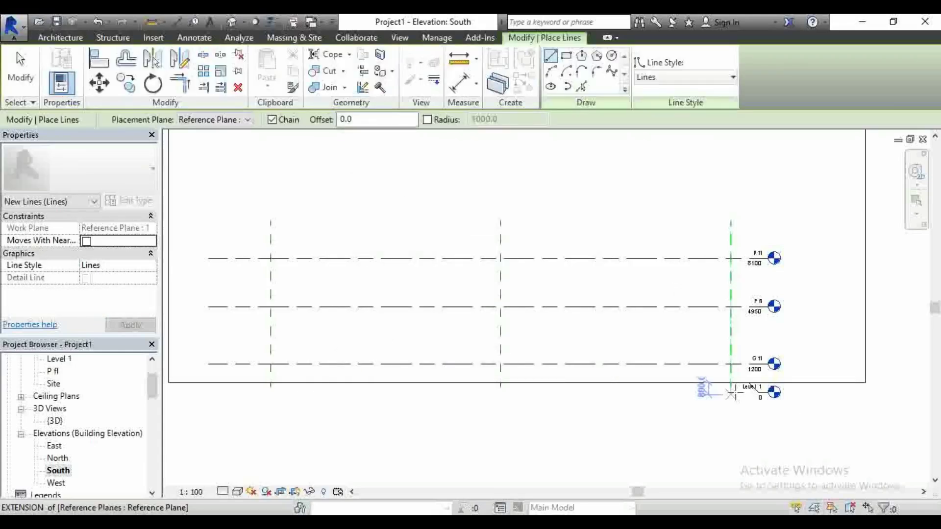
Draw a vertical model line along the right reference plane from Level 1 up to the P fl level.
scroll(731, 394, "up", 4)
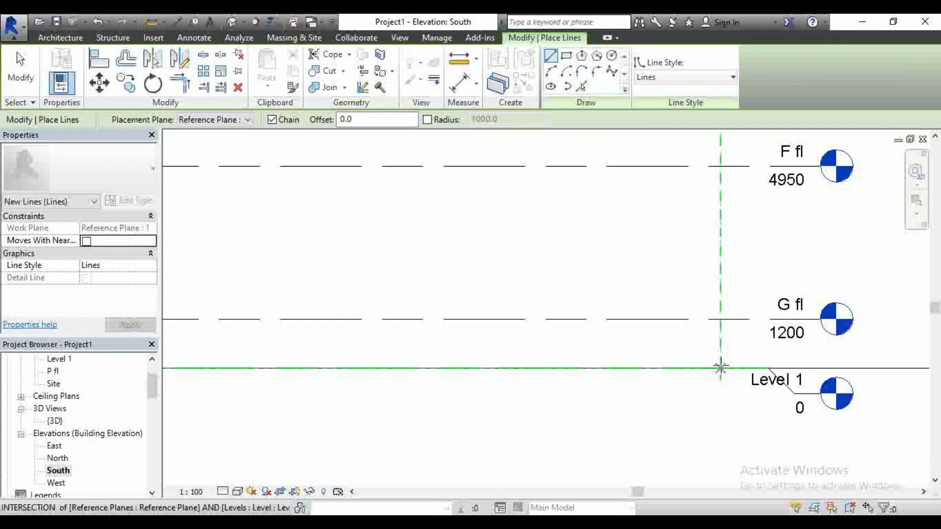
left_click(721, 367)
scroll(719, 395, "down", 3)
scroll(716, 268, "up", 2)
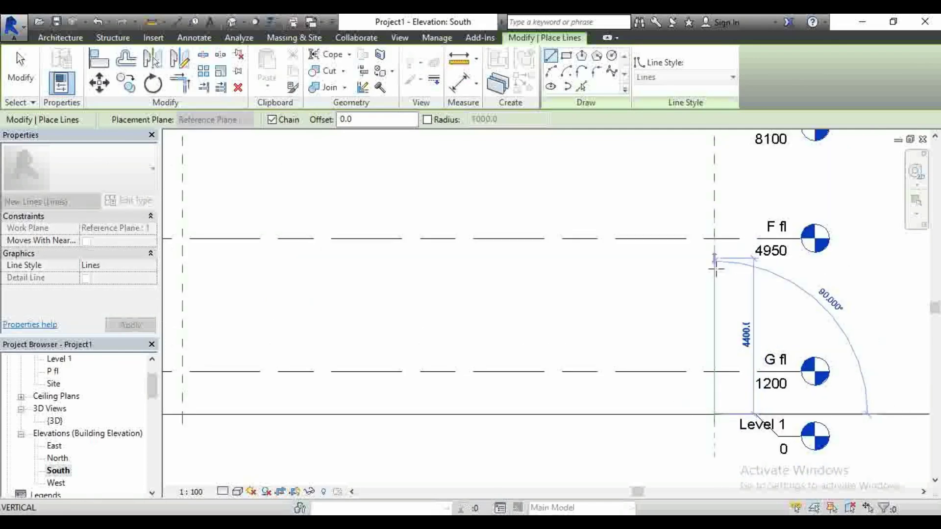
scroll(713, 235, "down", 2)
scroll(710, 196, "up", 1)
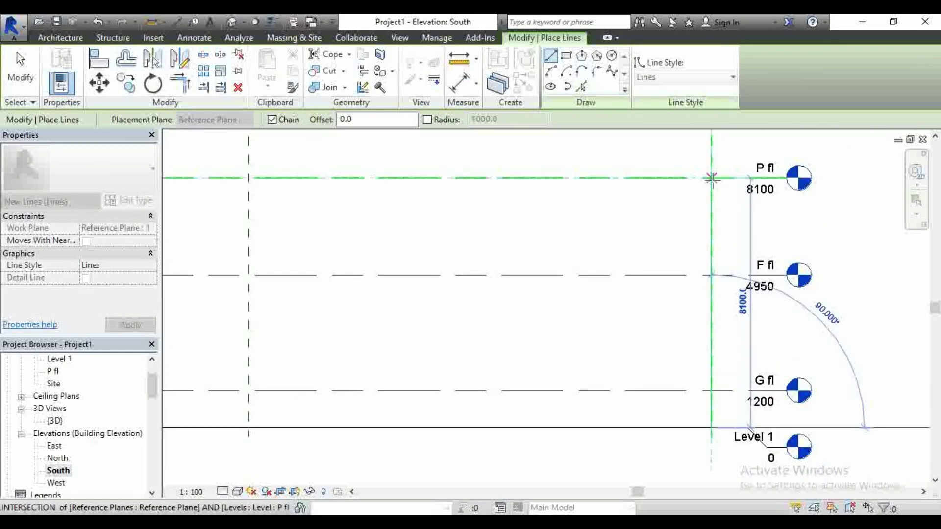
left_click(712, 178)
key("Escape")
Draw a vertical model line along the left reference plane from Level 1 up to the G fl level.
scroll(744, 236, "down", 2)
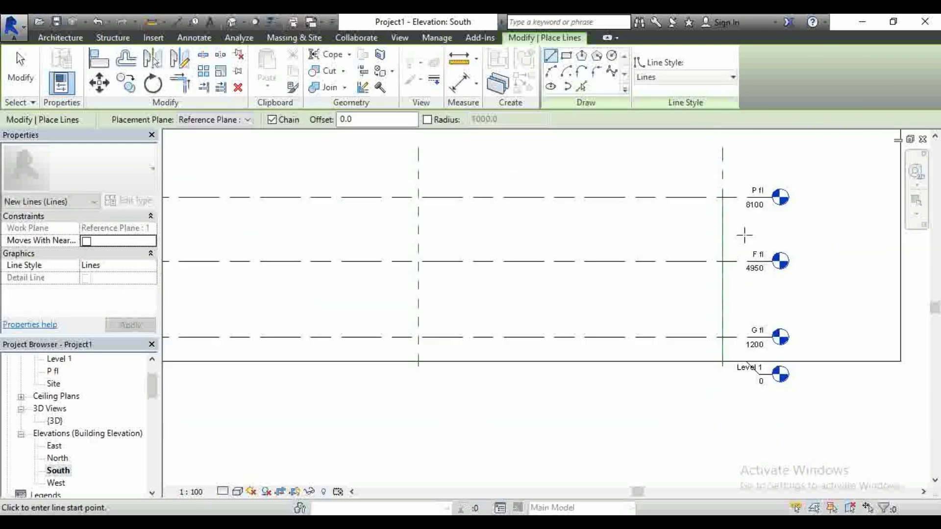
scroll(210, 311, "down", 2)
scroll(284, 337, "up", 4)
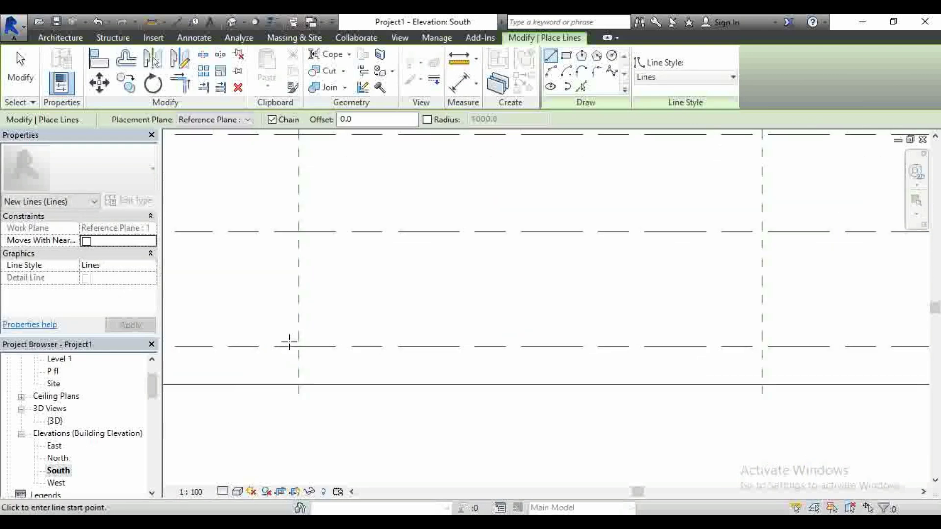
left_click(299, 384)
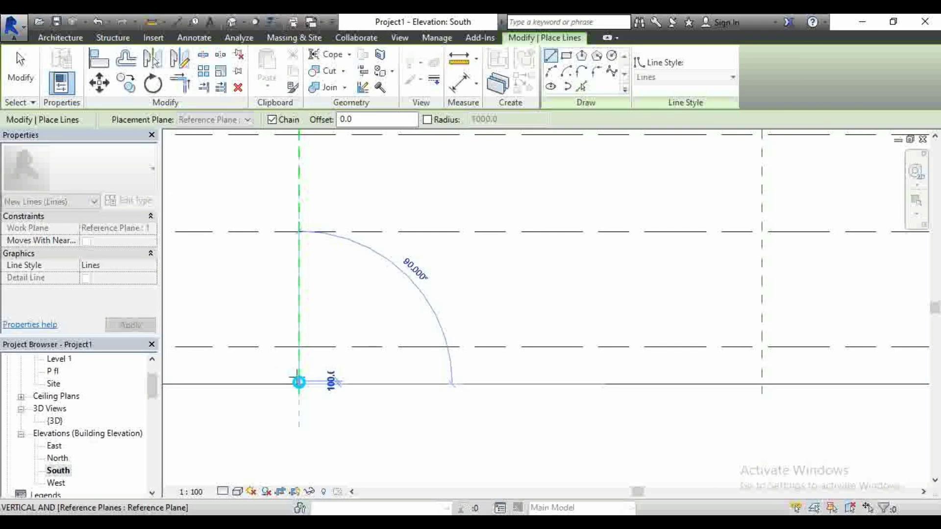
left_click(298, 347)
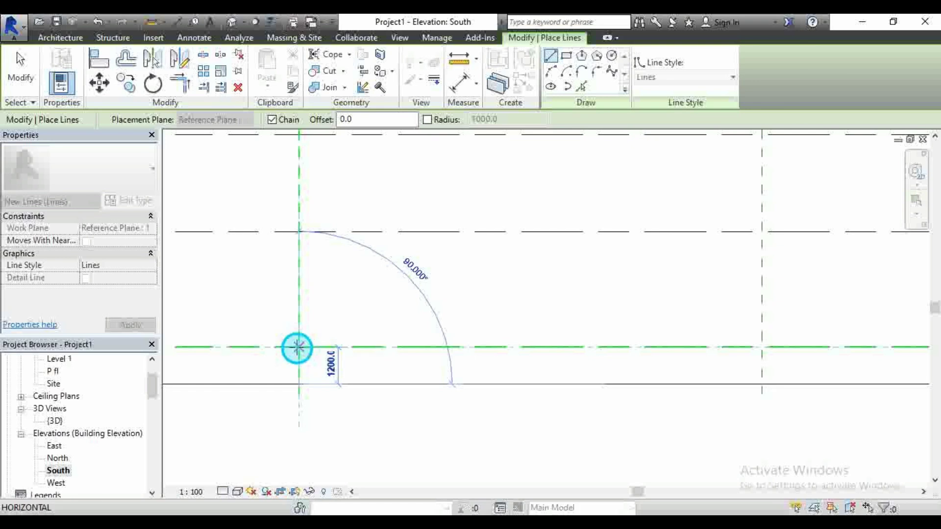
key("Escape")
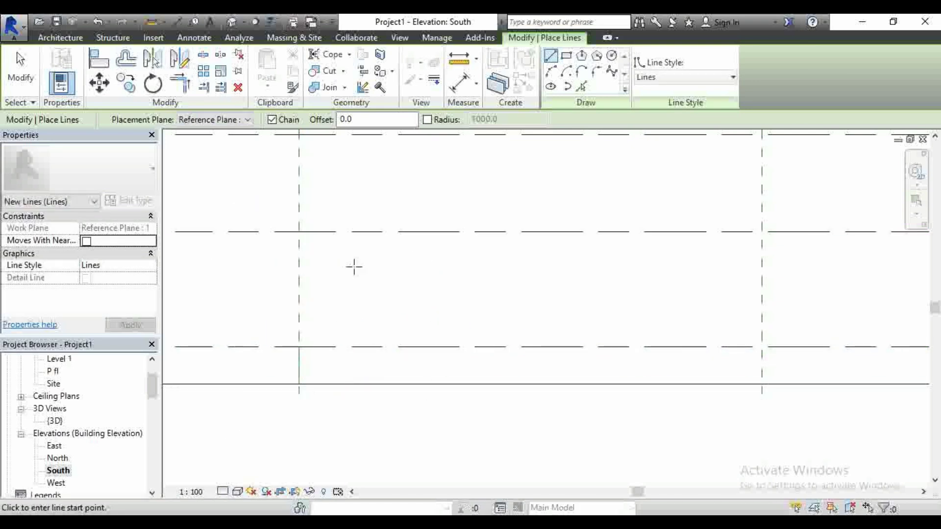
scroll(343, 403, "down", 2)
key("Escape")
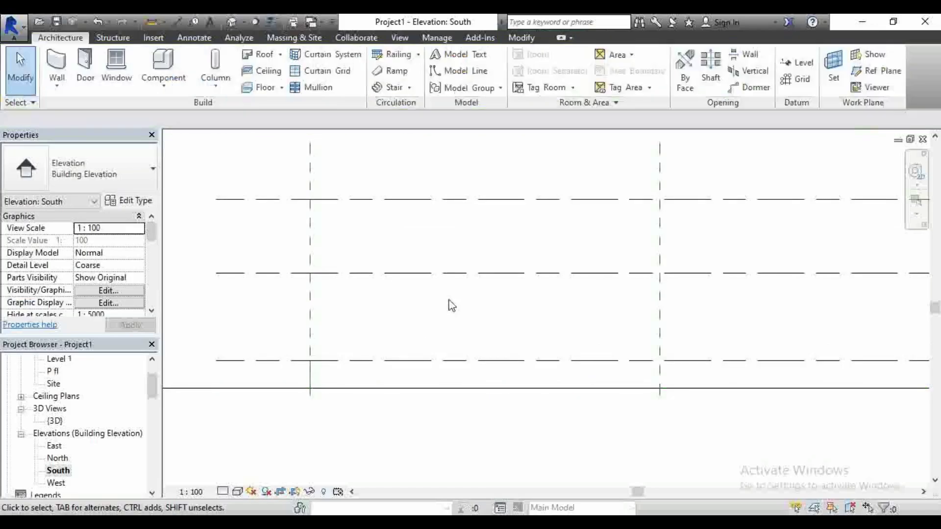
Draw a vertical model line on Reference Plane : 2 along the left reference plane, from Level 1 up to the P fl level.
left_click(442, 70)
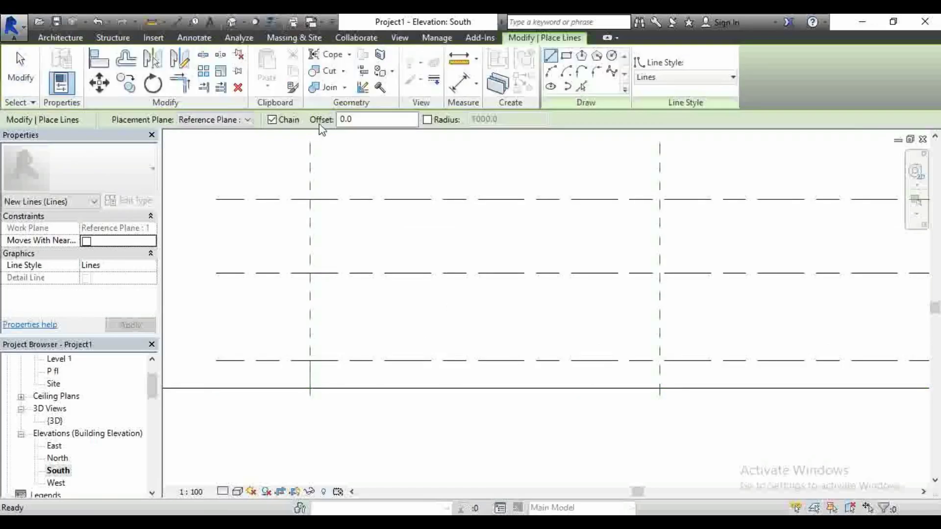
left_click(248, 121)
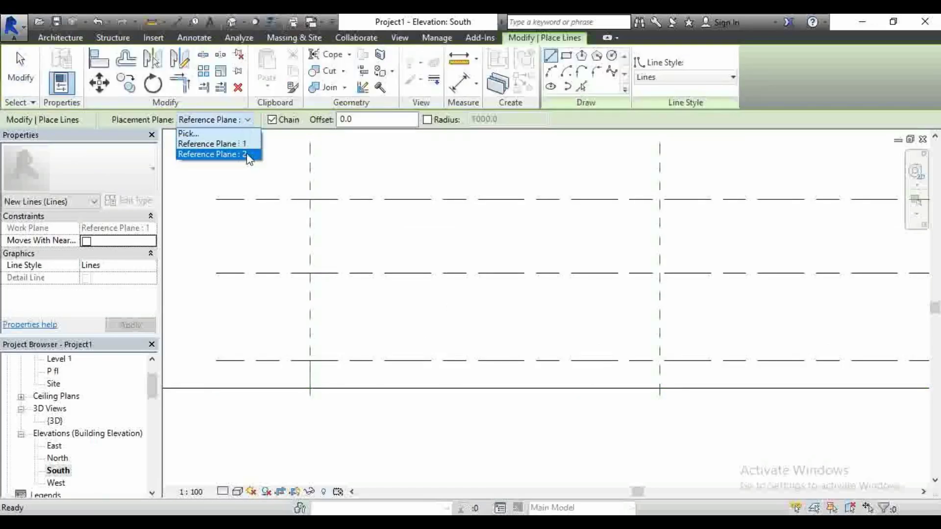
left_click(248, 156)
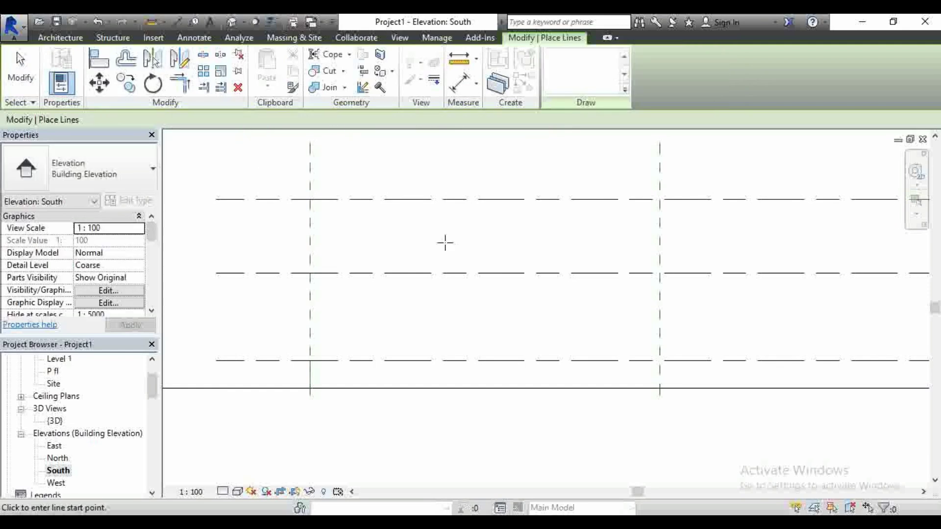
scroll(305, 387, "up", 2)
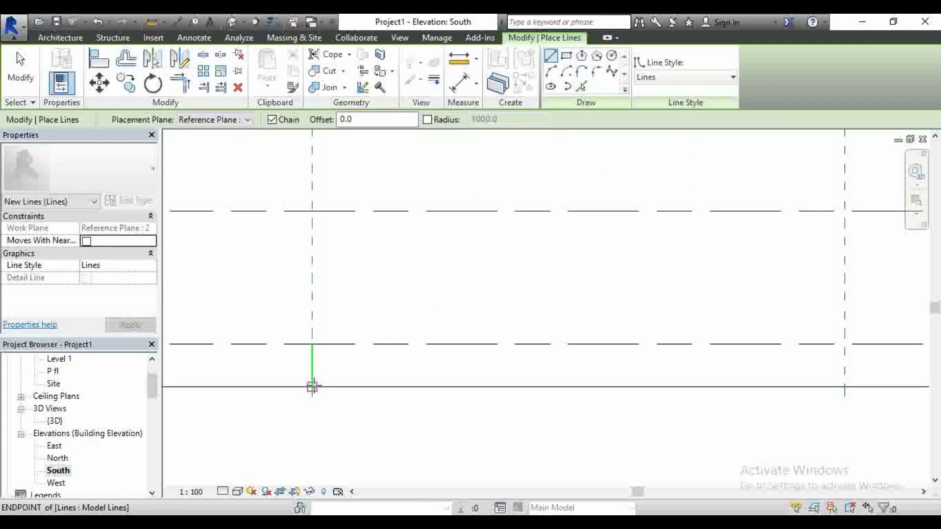
left_click(311, 387)
scroll(319, 404, "down", 3)
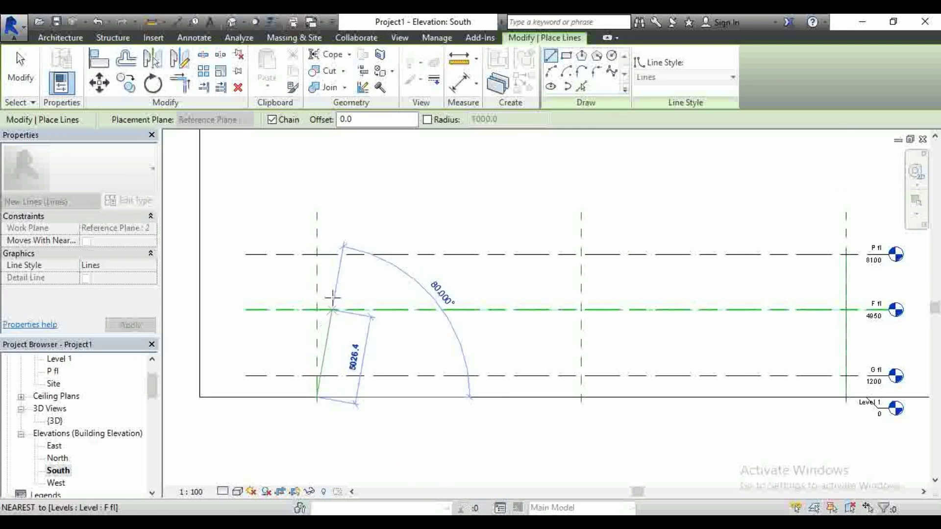
left_click(317, 254)
key("Escape")
key("Escape")
Draw a vertical model line on Reference Plane : 2 along the right reference plane, from Level 1 up to the G fl level.
scroll(260, 245, "down", 3)
scroll(626, 326, "up", 5)
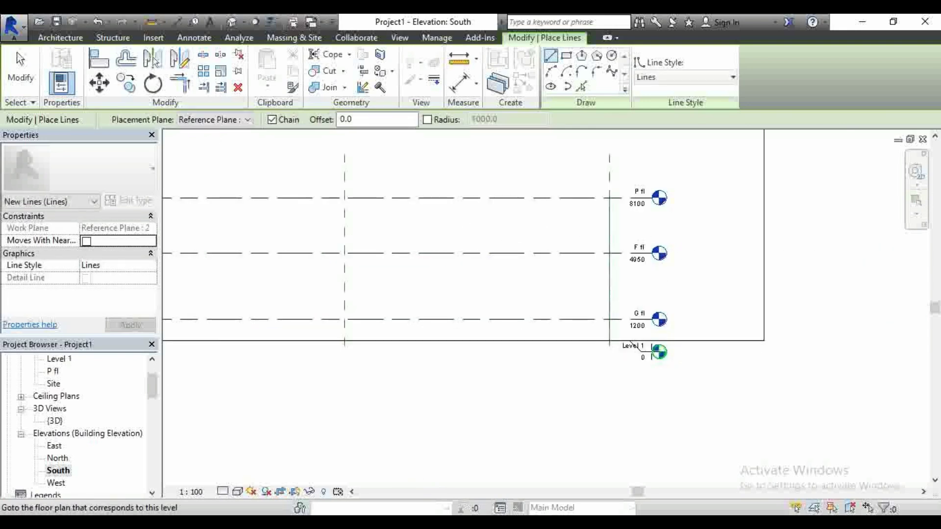
left_click(586, 332)
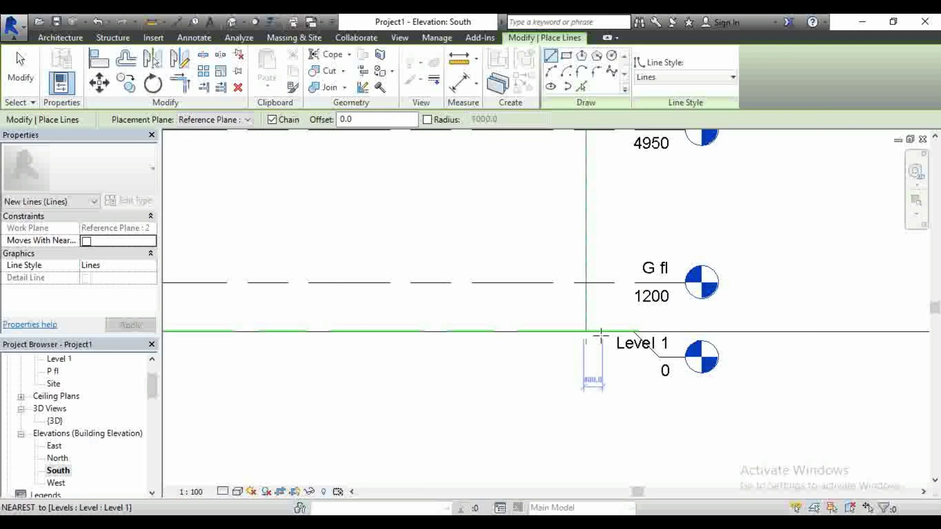
scroll(598, 331, "up", 2)
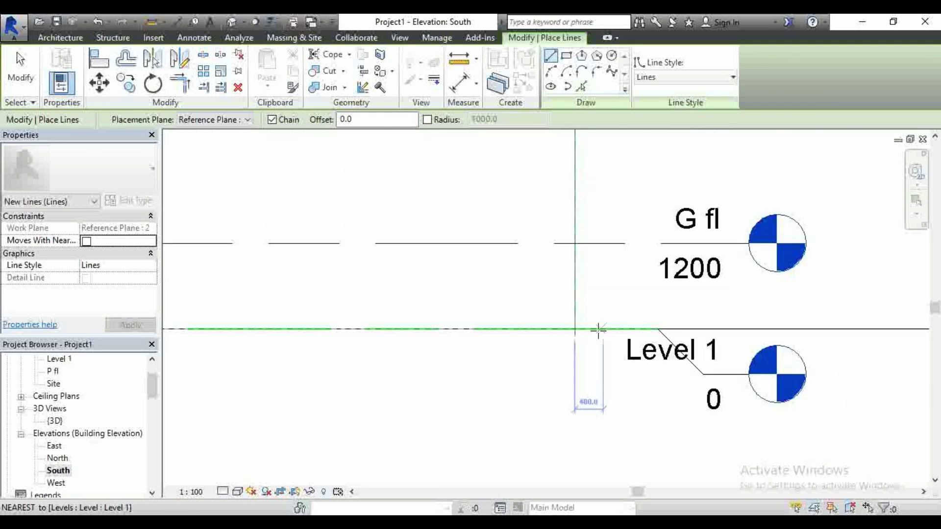
left_click(575, 244)
key("Escape")
key("Escape")
scroll(588, 265, "down", 2)
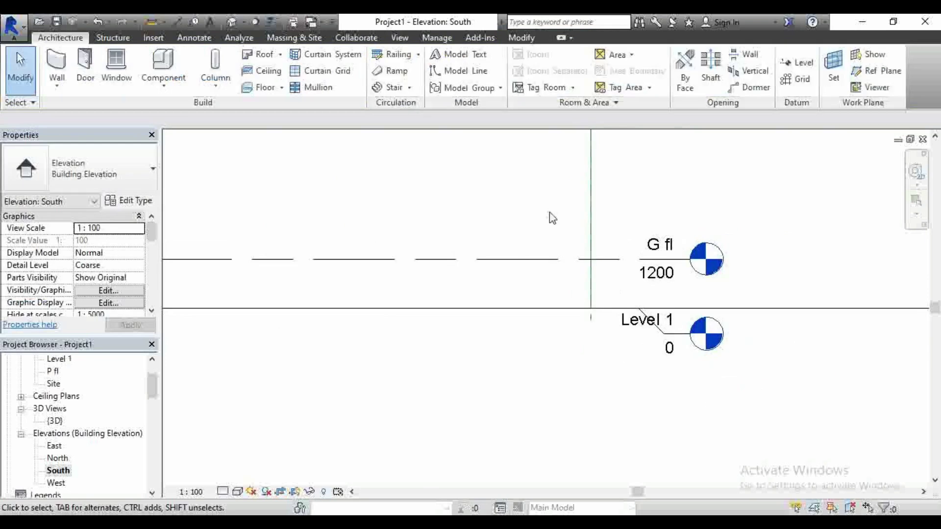
Open the default 3D view and start an in-place mass named Mass 1.
left_click(231, 21)
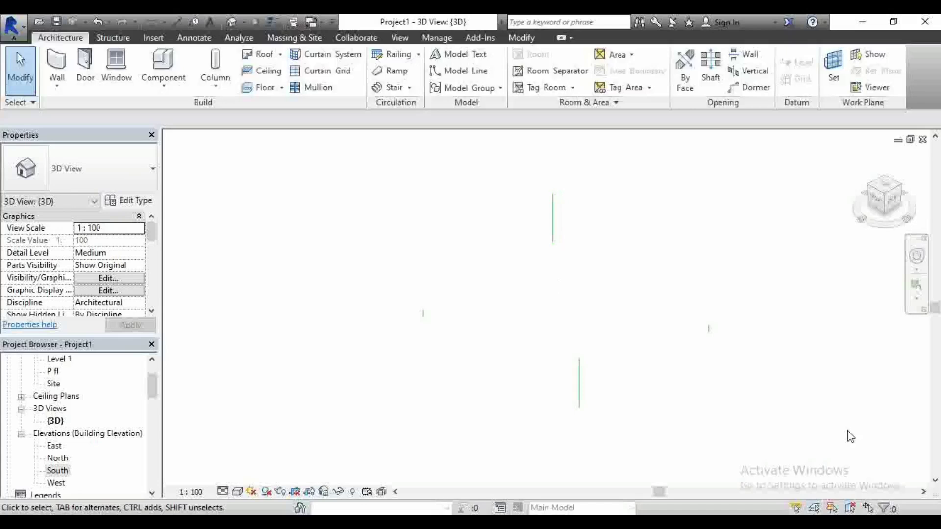
mouse_move(896, 206)
left_mouse_down()
mouse_move(851, 223)
mouse_move(832, 217)
mouse_move(844, 186)
left_mouse_up()
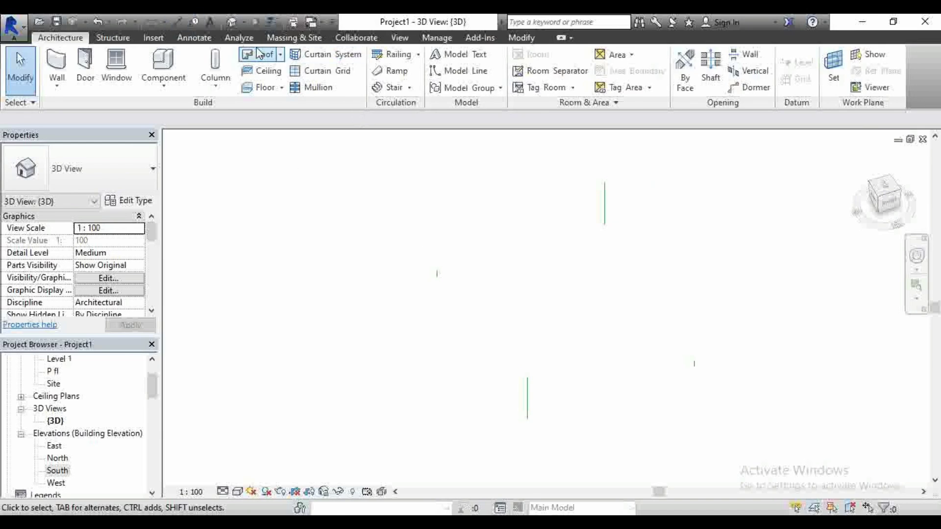
left_click(290, 41)
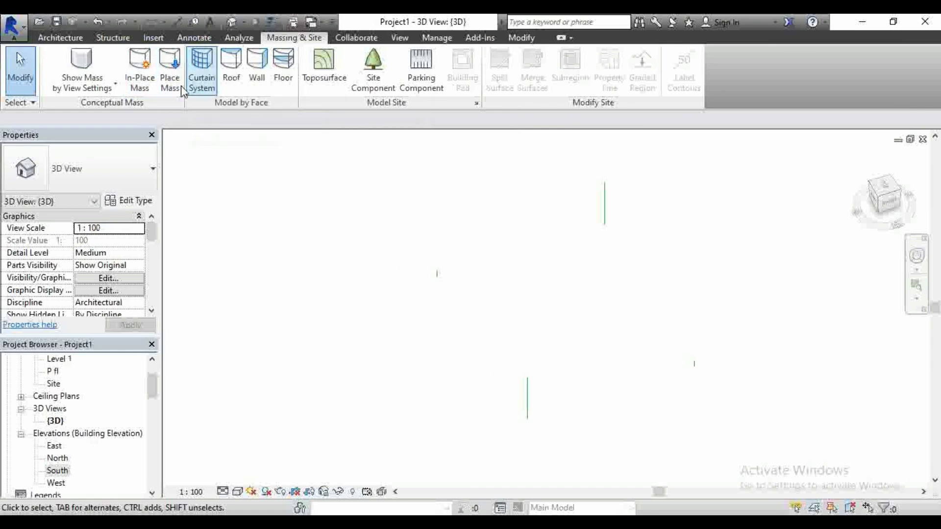
left_click(140, 74)
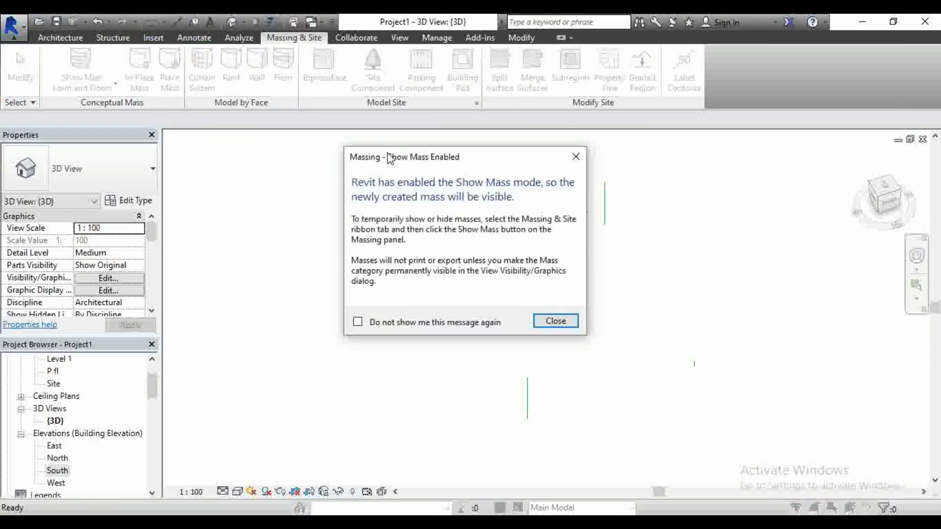
left_click(549, 322)
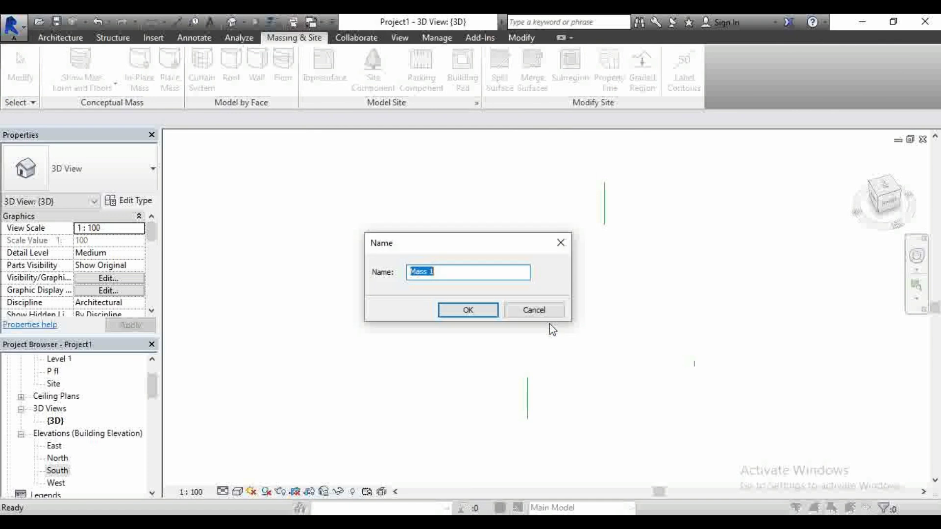
left_click(478, 310)
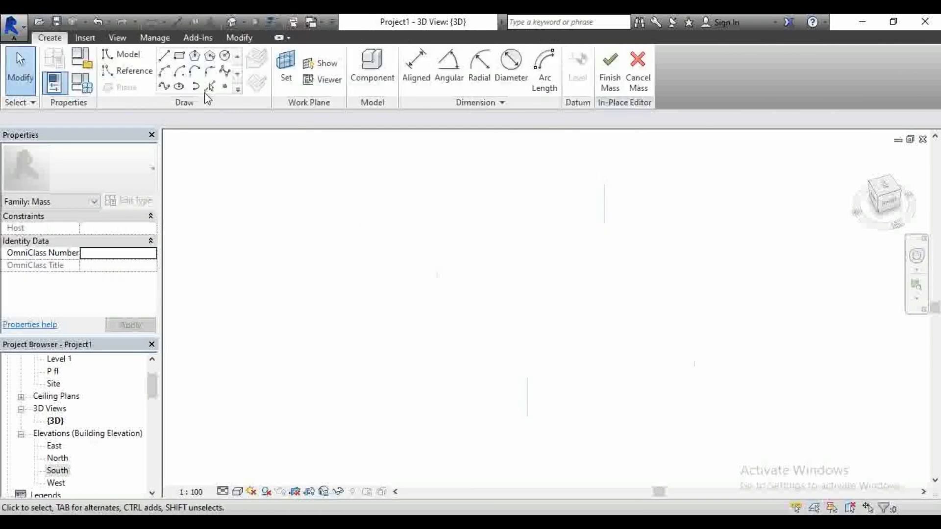
With 3D Snapping enabled, draw a mass line from the top of the rear tall line to the top of the left short line.
left_click(164, 56)
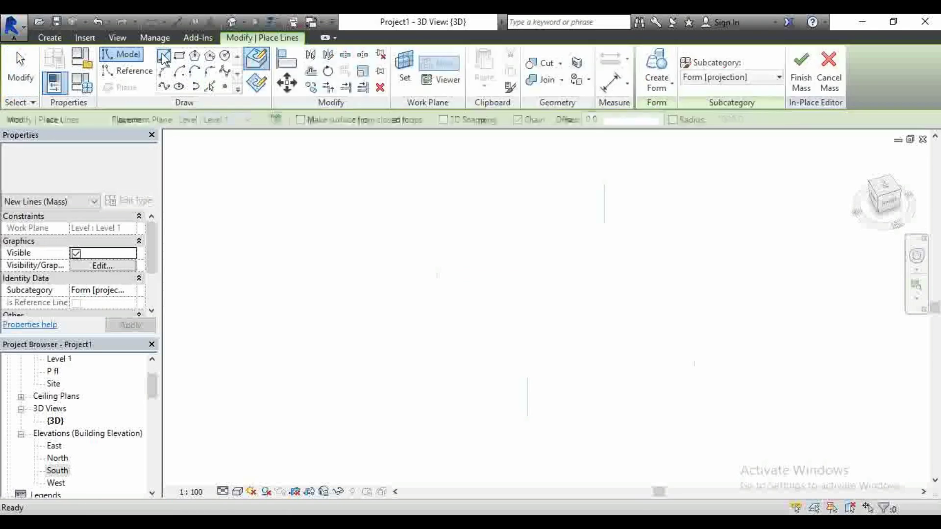
left_click(443, 121)
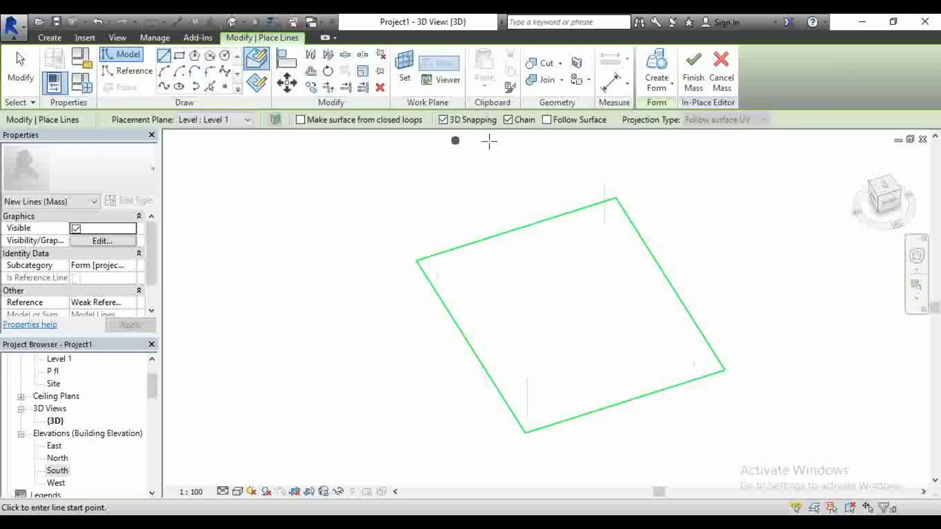
scroll(636, 184, "up", 5)
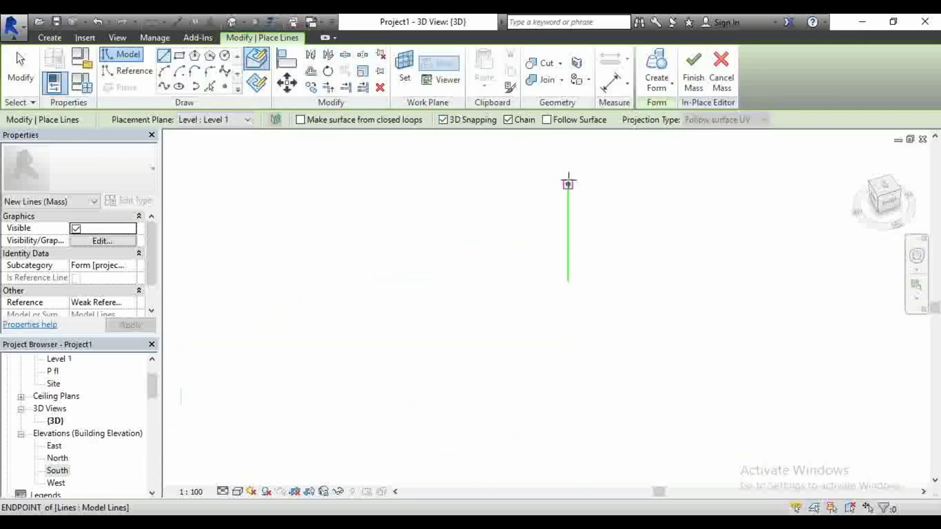
left_click(568, 184)
scroll(689, 157, "down", 4)
scroll(414, 285, "up", 5)
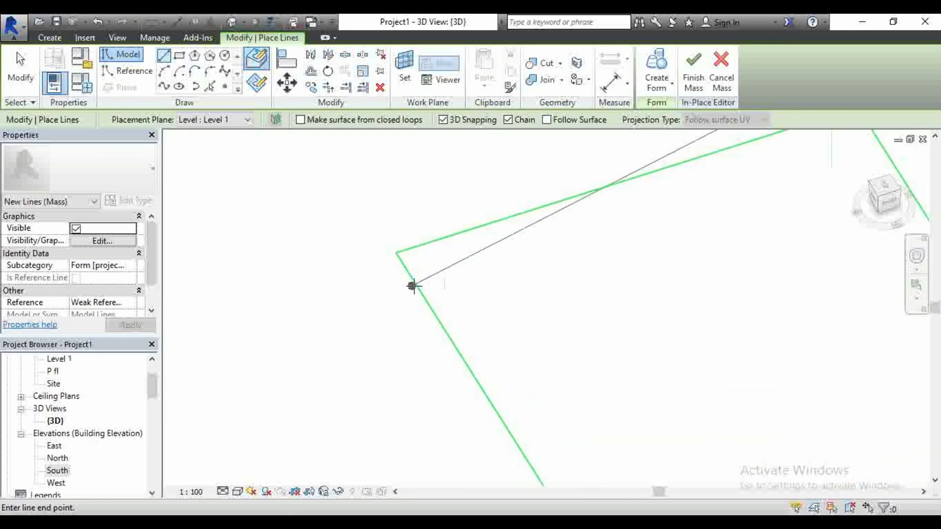
scroll(447, 271, "up", 3)
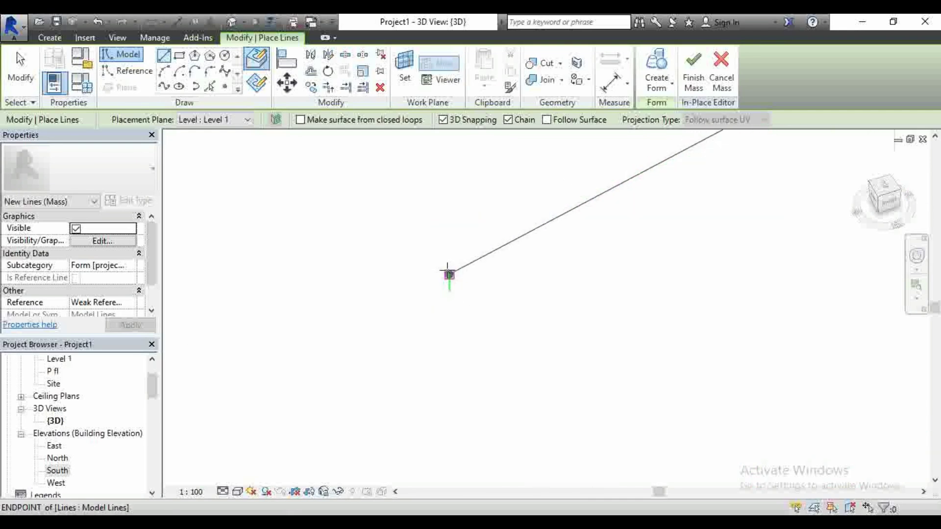
left_click(447, 271)
Continue the line chain to the top of the front tall line and on to the top of the right short line.
scroll(441, 245, "down", 4)
scroll(576, 432, "up", 4)
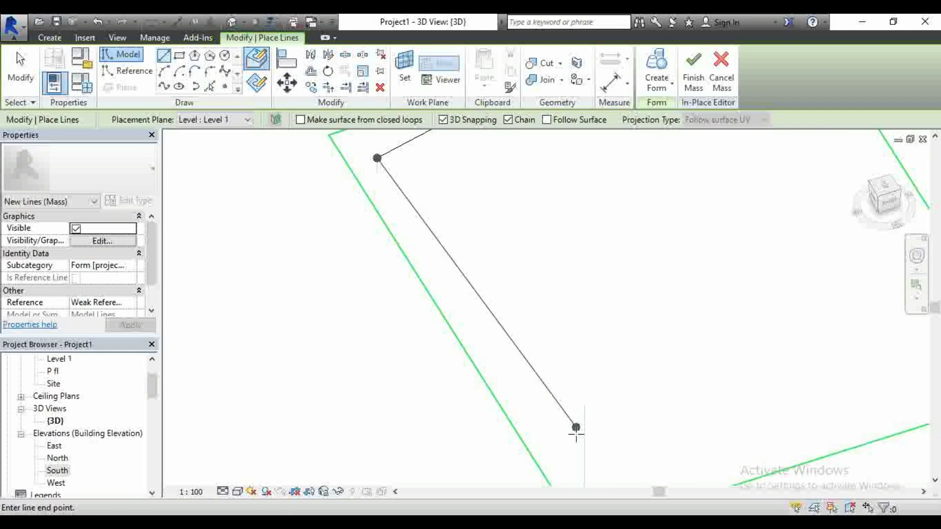
left_click(586, 390)
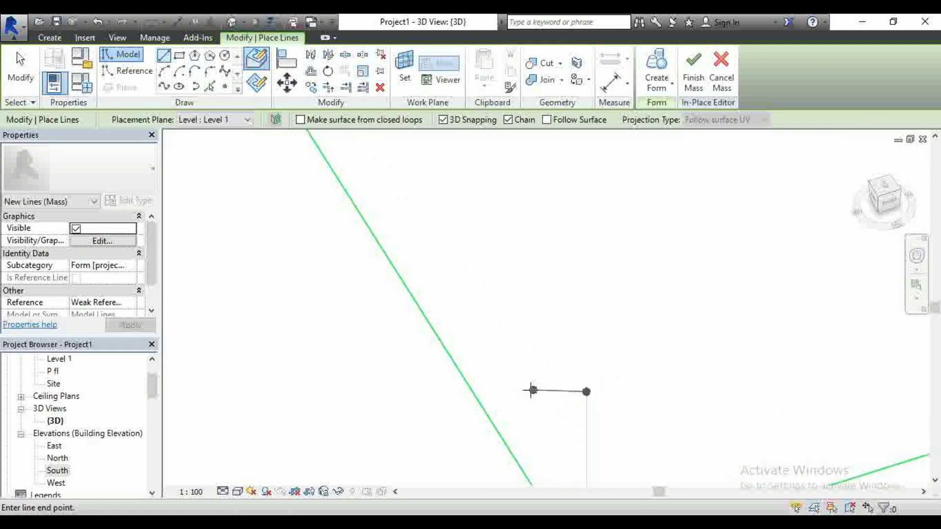
scroll(532, 390, "down", 4)
scroll(693, 384, "up", 5)
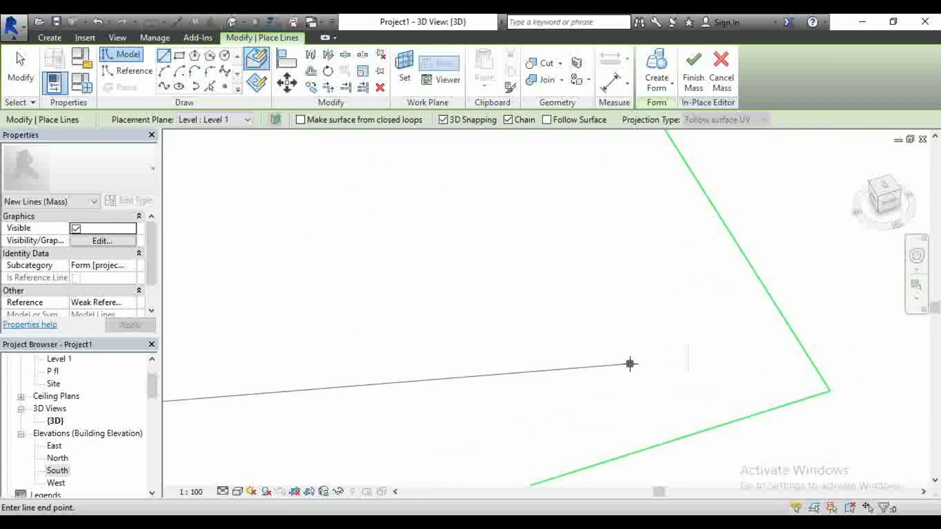
left_click(697, 339)
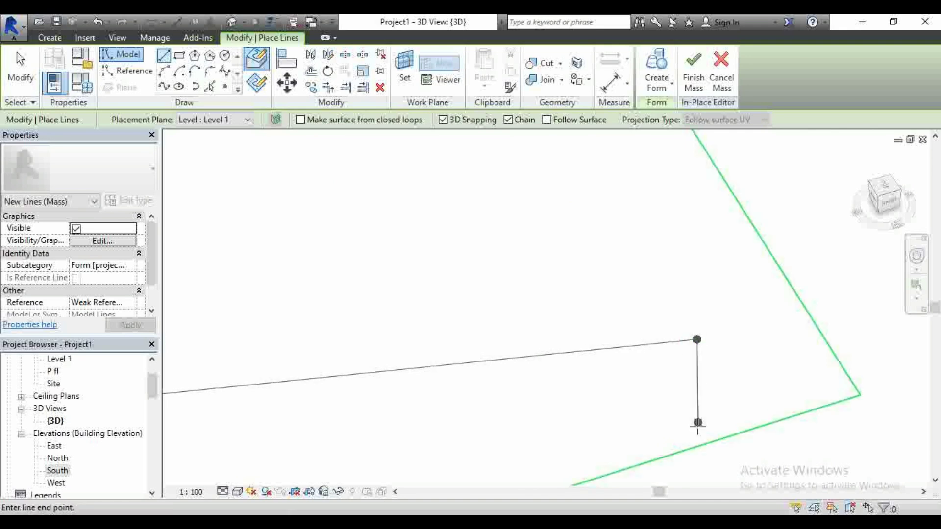
Close the line chain back at the top of the rear tall line and end the line command.
scroll(699, 424, "down", 5)
scroll(587, 196, "up", 3)
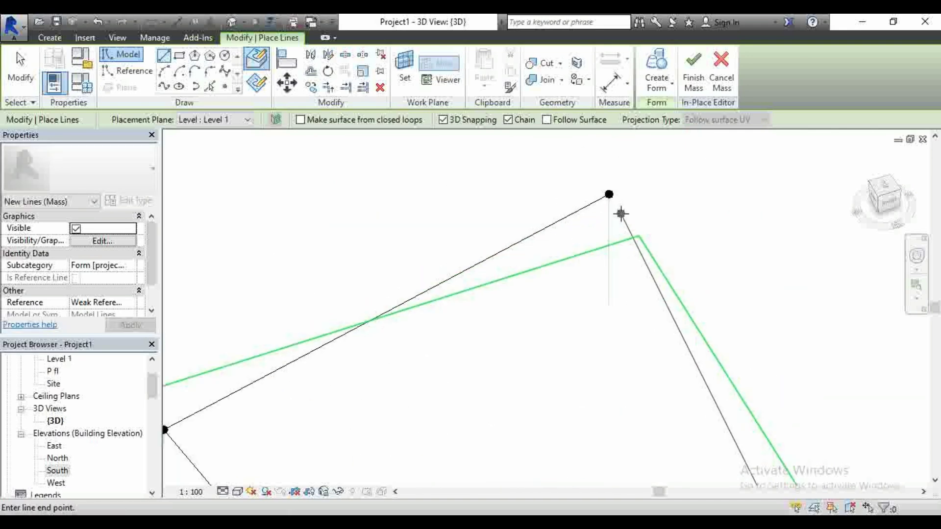
scroll(621, 214, "up", 1)
scroll(608, 187, "down", 4)
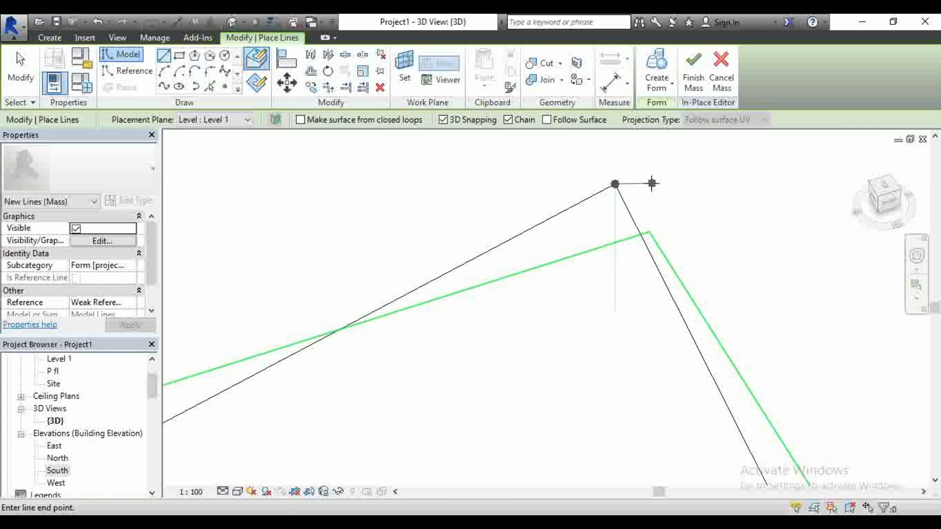
left_click(629, 185)
scroll(523, 165, "up", 2)
scroll(524, 165, "down", 1)
key("Escape")
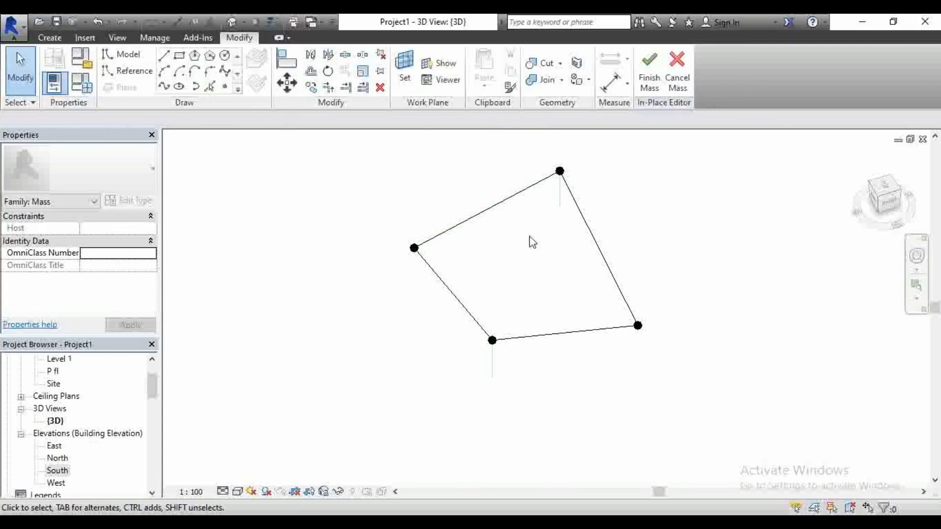
Create a solid form from the closed loop of four mass lines and finish the in-place mass.
left_click(533, 193)
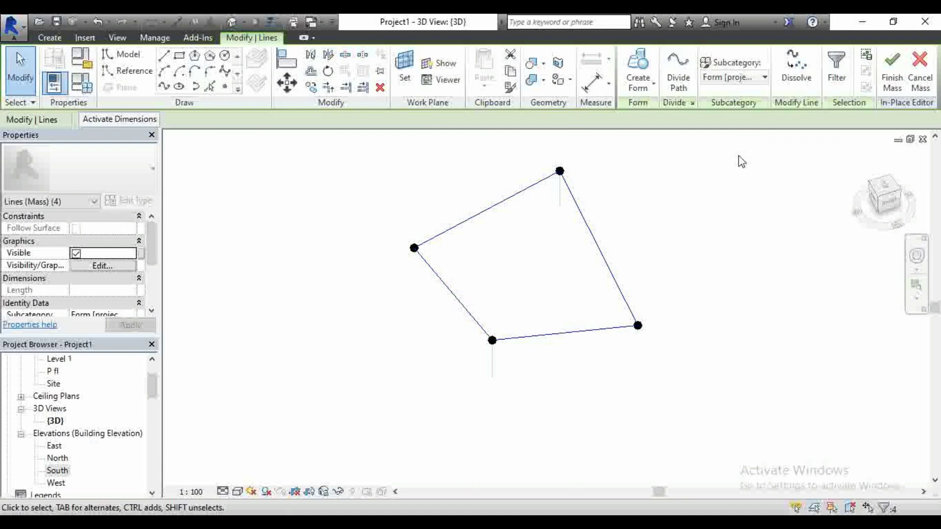
left_click(650, 89)
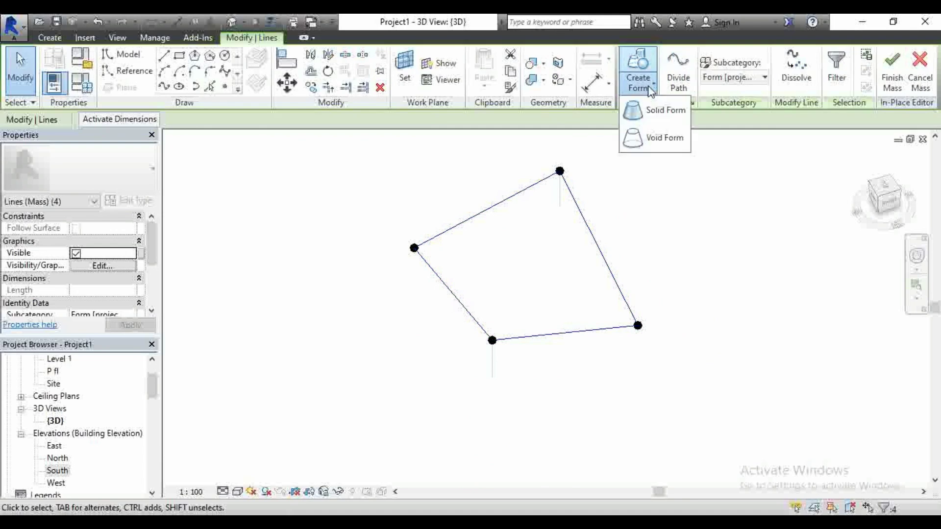
left_click(662, 109)
left_click(691, 175)
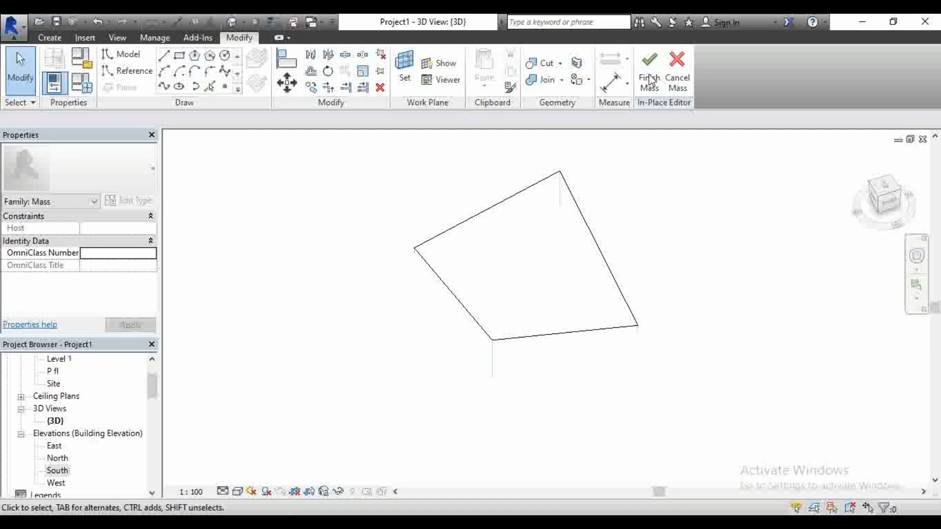
left_click(648, 89)
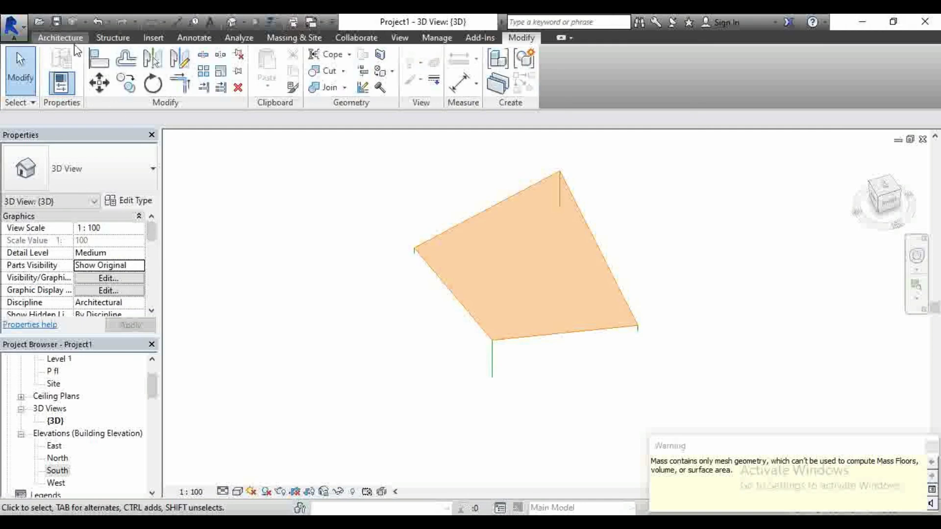
Start a Roof by Face using the Basic Roof type Generic - 125mm.
left_click(60, 37)
left_click(57, 88)
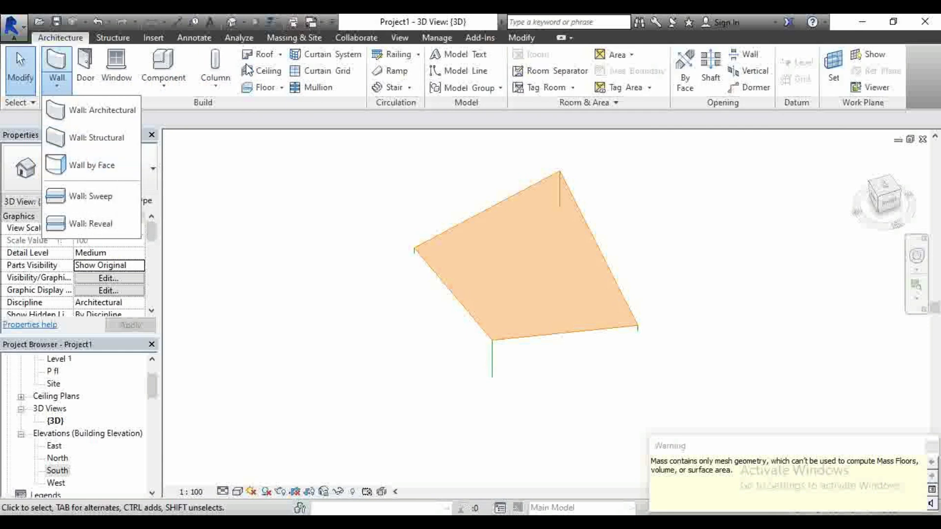
left_click(280, 55)
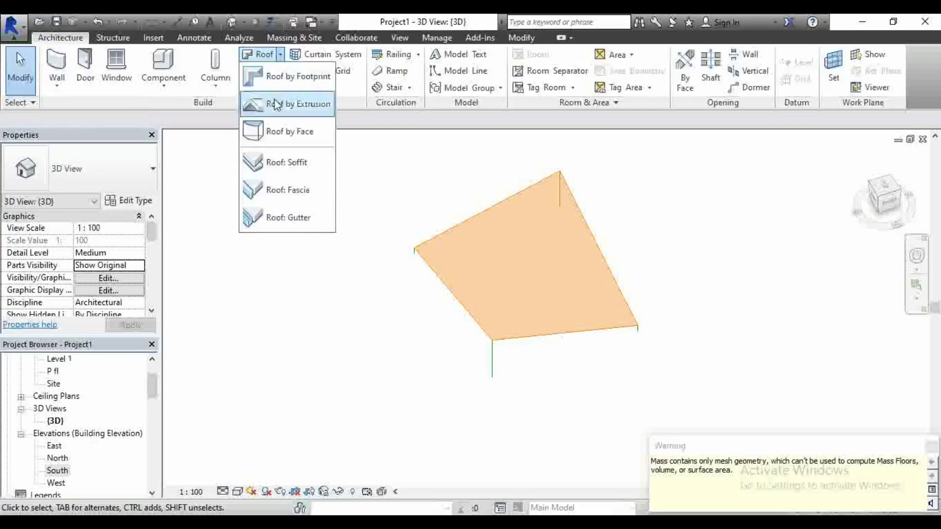
left_click(309, 133)
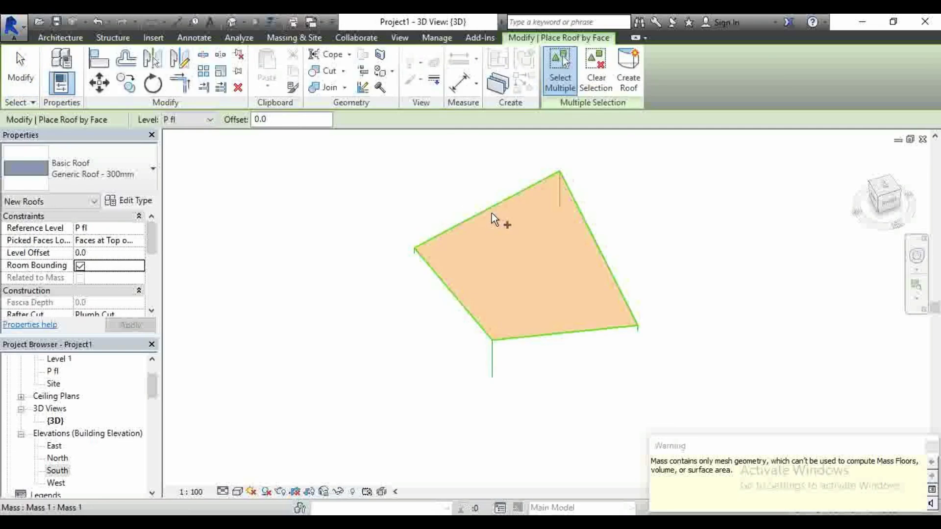
left_click(106, 181)
left_click(84, 248)
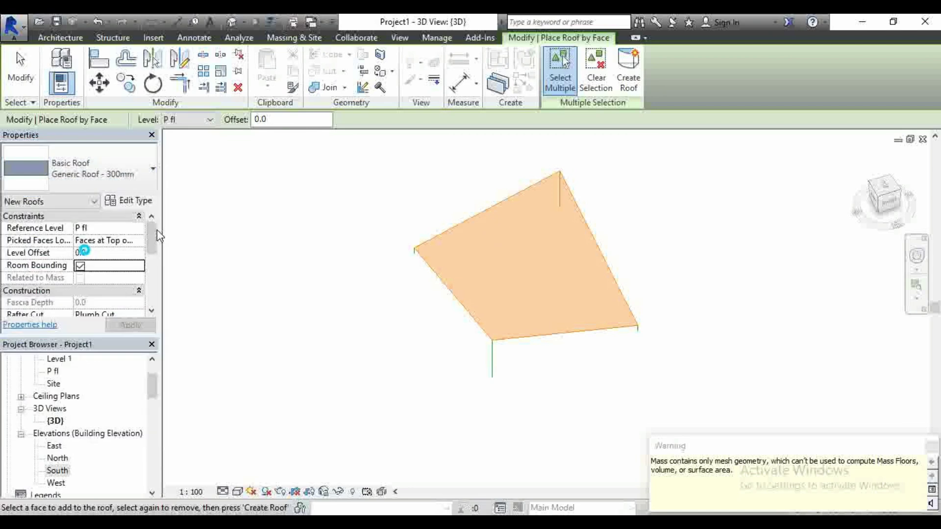
Pick the mass surface as the roof face, create the roof on it and end the command.
left_click(460, 225)
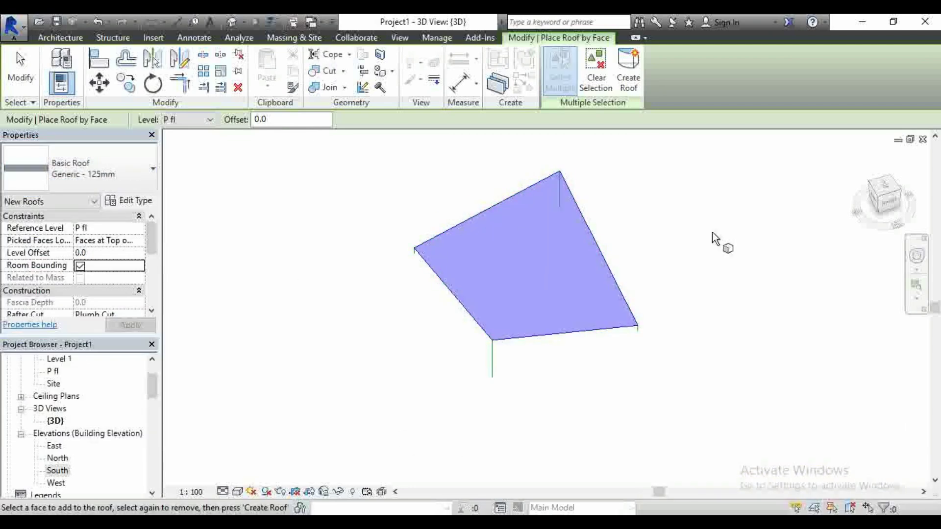
right_click(789, 228)
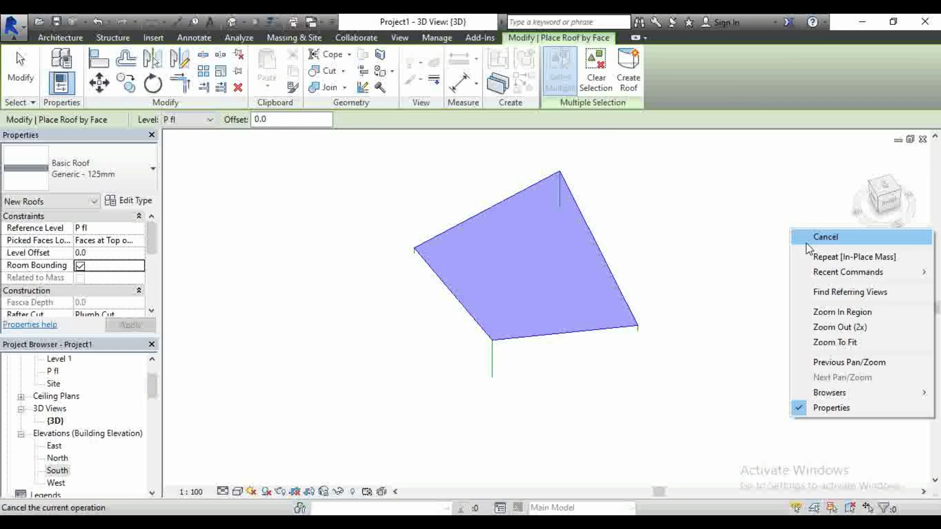
left_click(631, 87)
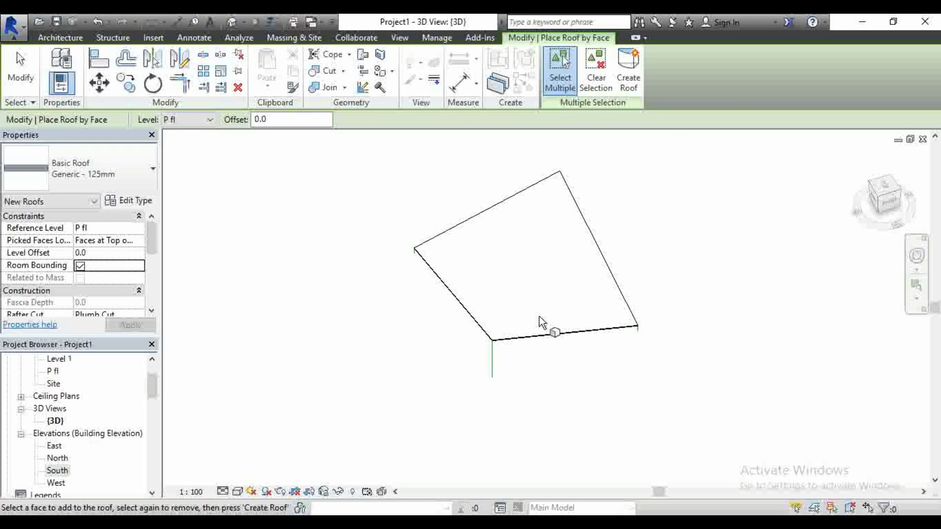
scroll(542, 322, "up", 4)
right_click(587, 247)
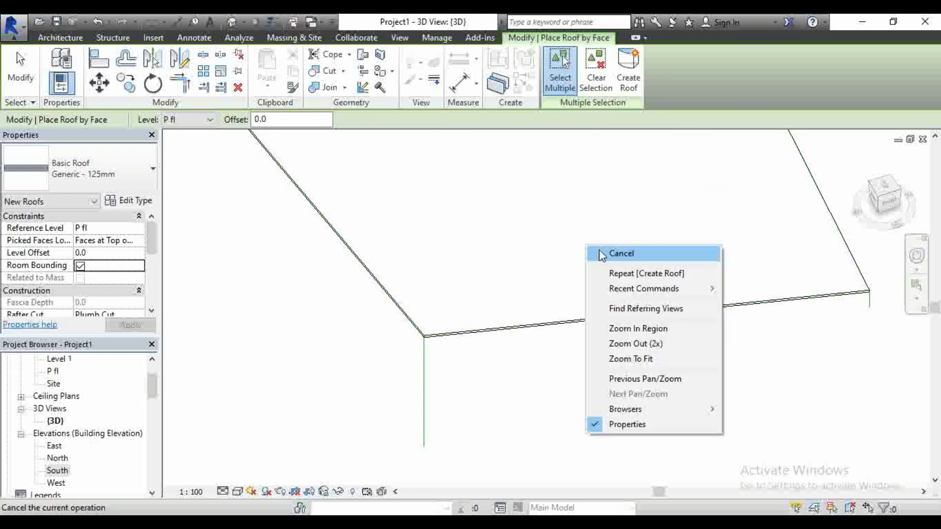
left_click(599, 249)
Examine the roof's warped shape in 3D from the right side, the corner and the left side.
left_click(890, 200)
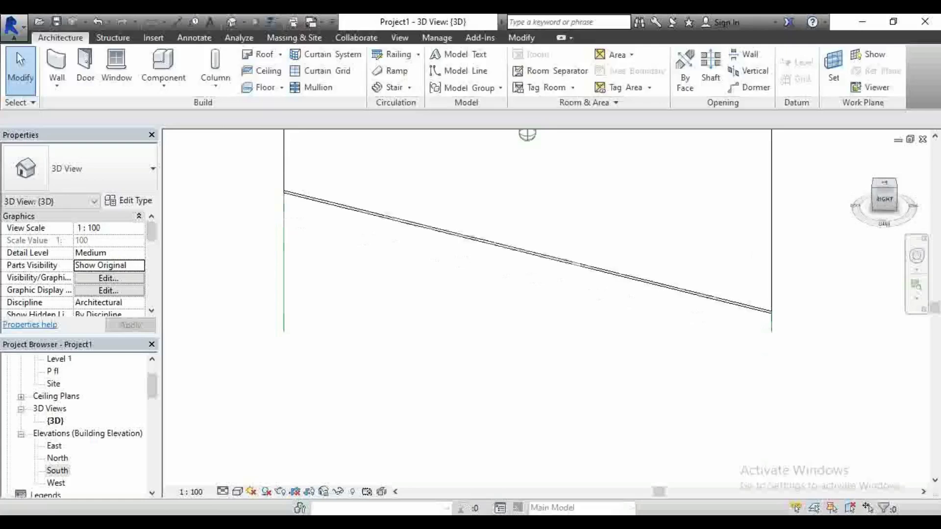
left_click(897, 200)
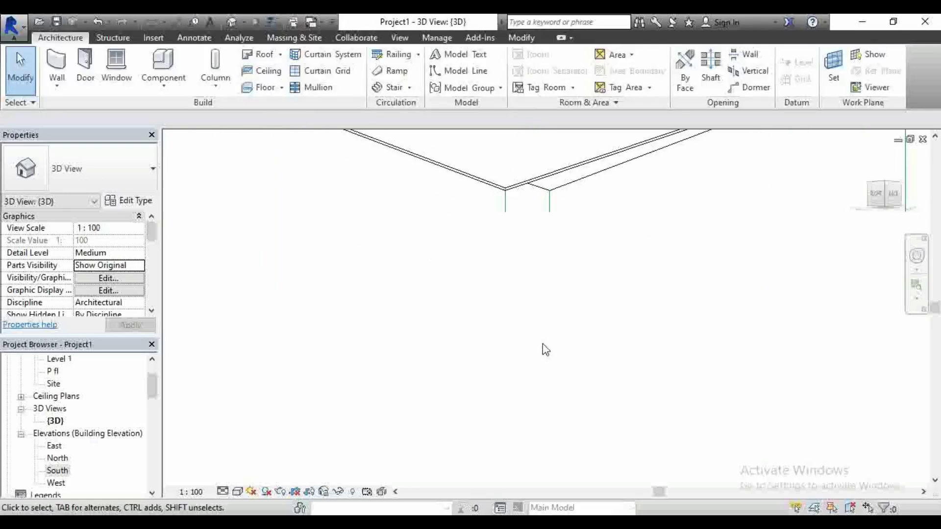
scroll(545, 350, "down", 2)
scroll(577, 330, "down", 1)
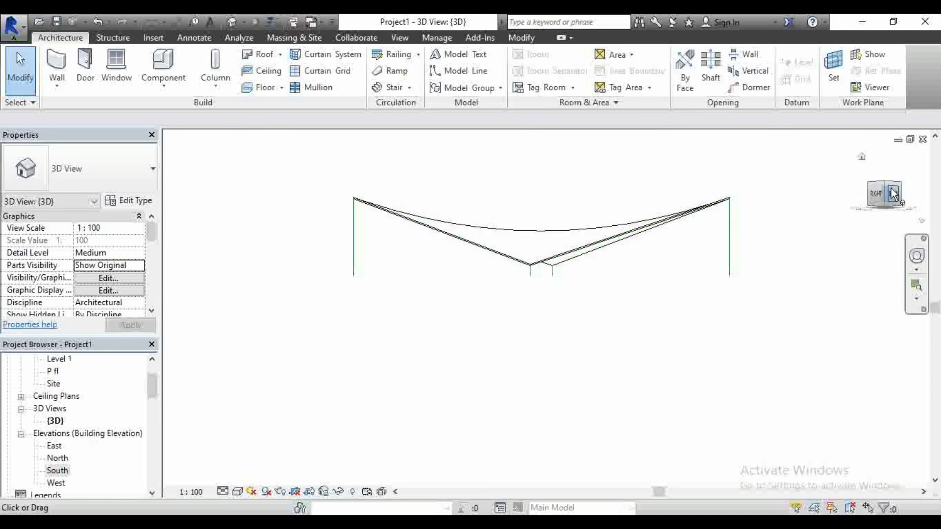
left_click_drag(895, 194, 776, 204)
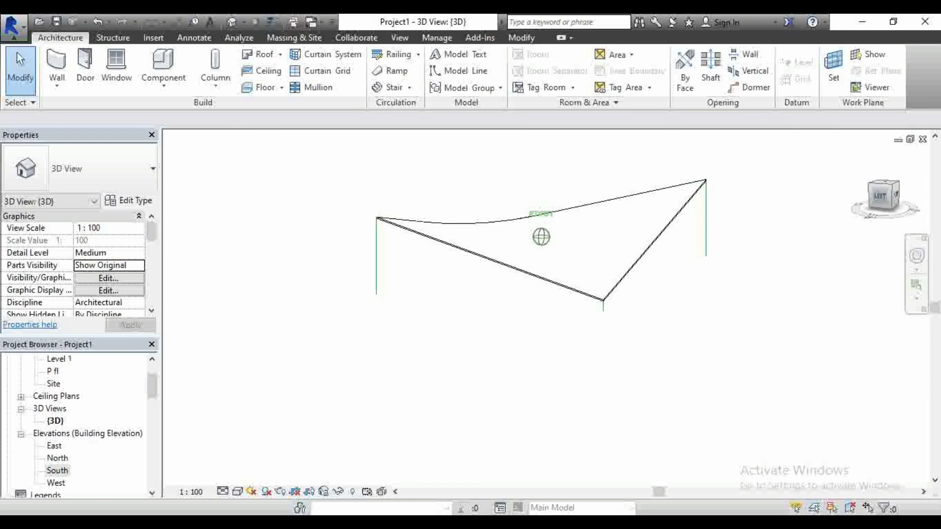
mouse_move(461, 274)
middle_mouse_down("shift")
mouse_move(505, 257)
mouse_move(581, 263)
mouse_move(622, 283)
mouse_move(721, 264)
mouse_move(767, 263)
mouse_move(785, 280)
mouse_move(460, 270)
middle_mouse_up("shift")
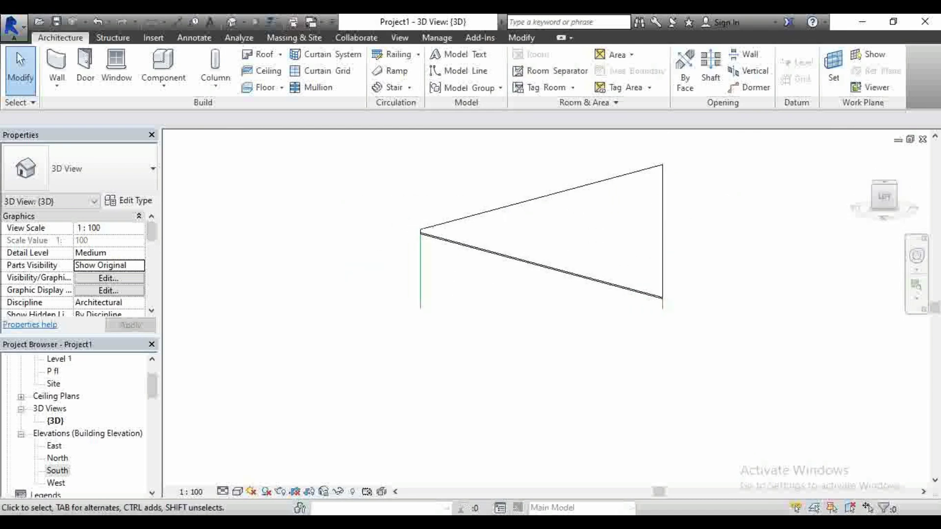
Set the 3D view's visual style to Realistic and view the roof's curvature level with its low corners.
left_click(238, 492)
left_click(256, 463)
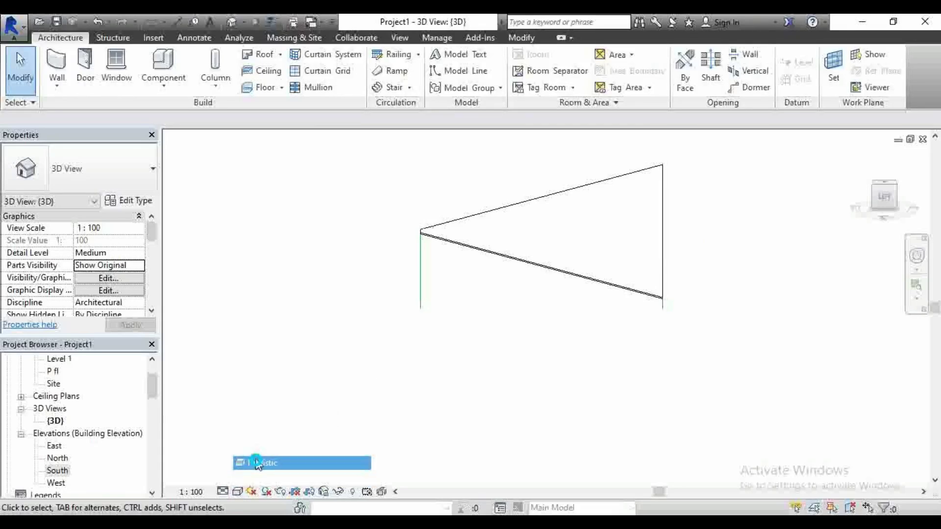
scroll(687, 210, "up", 3)
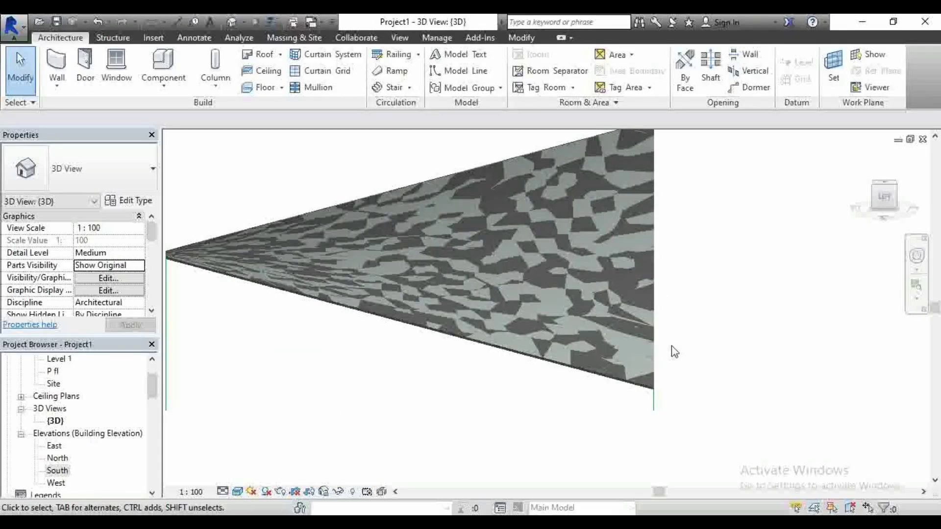
mouse_move(887, 197)
left_mouse_down()
mouse_move(853, 196)
mouse_move(912, 221)
left_mouse_up()
scroll(798, 255, "down", 2)
middle_click_drag(586, 282, 571, 229, "shift")
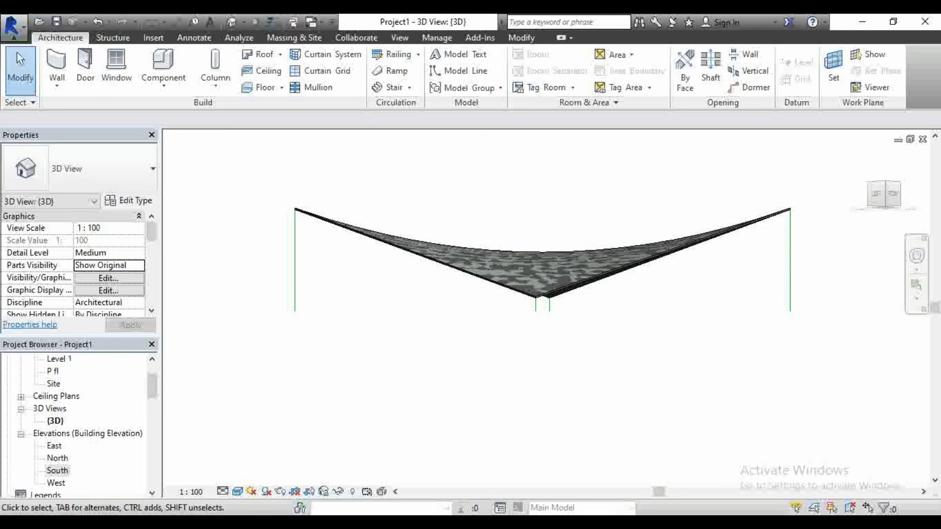
Open the Level 1 floor plan and move the west elevation marker far west of the existing reference planes.
double_click(60, 359)
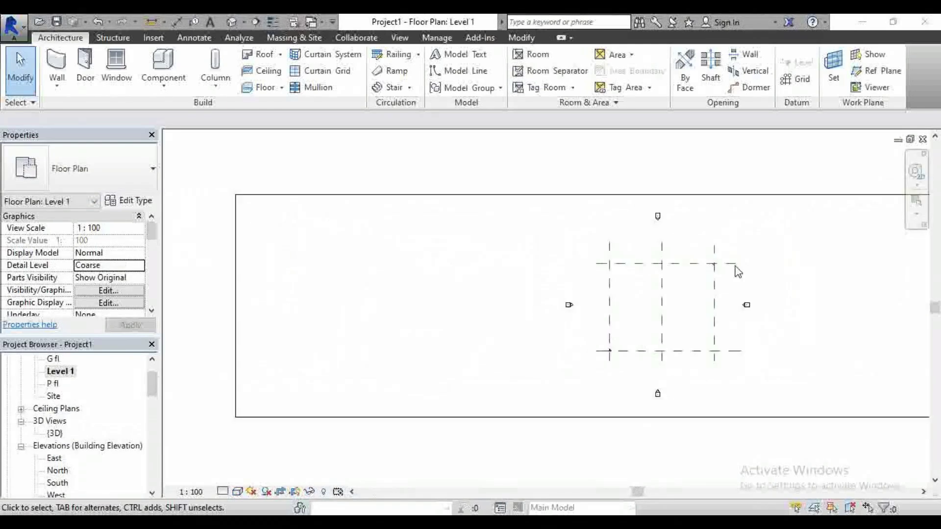
scroll(636, 286, "up", 1)
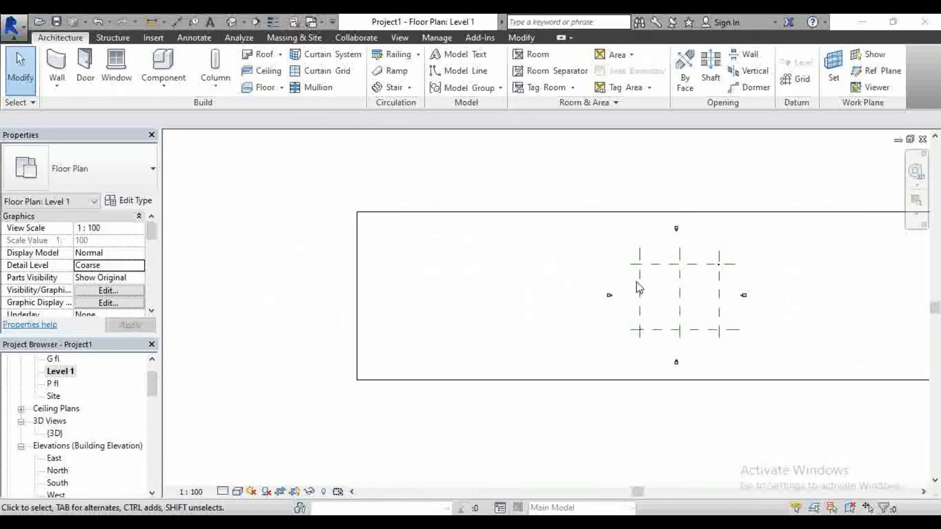
scroll(622, 294, "down", 3)
scroll(559, 284, "up", 1)
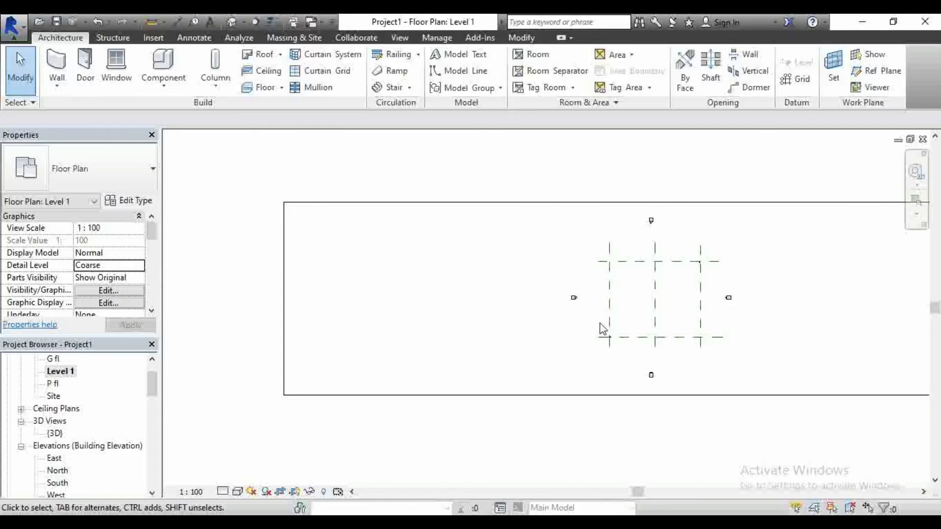
scroll(602, 319, "up", 2)
mouse_move(498, 236)
left_mouse_down()
mouse_move(616, 307)
mouse_move(601, 323)
mouse_move(509, 310)
left_mouse_up()
scroll(616, 323, "down", 2)
left_click_drag(447, 309, 440, 308)
scroll(533, 286, "up", 2)
key("Escape")
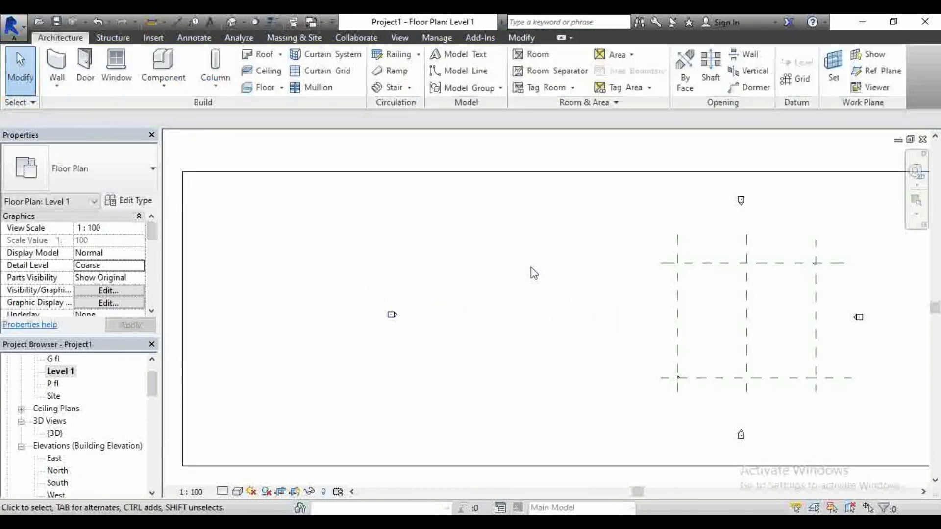
Draw two parallel vertical reference planes 9000 apart, just east of the moved elevation marker.
key("r")
key("p")
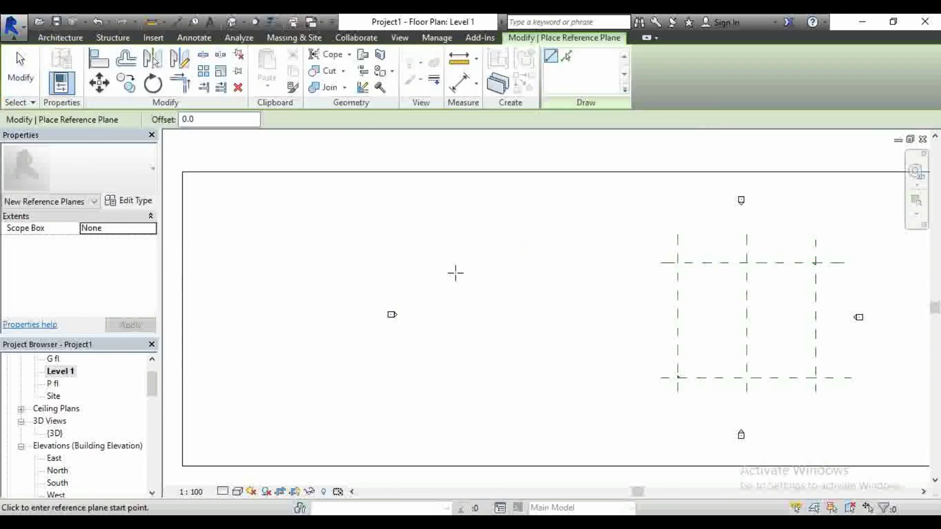
left_click(424, 235)
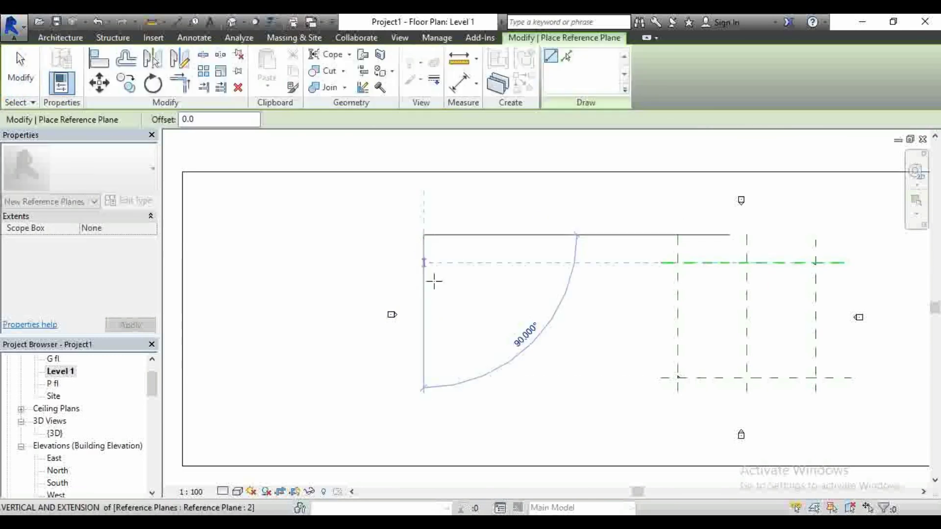
left_click(425, 424)
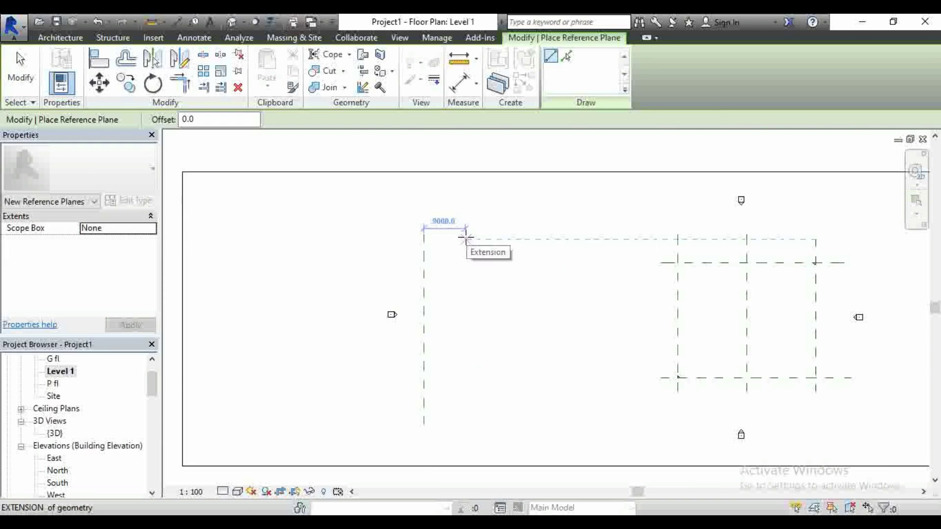
left_click(465, 236)
left_click(465, 427)
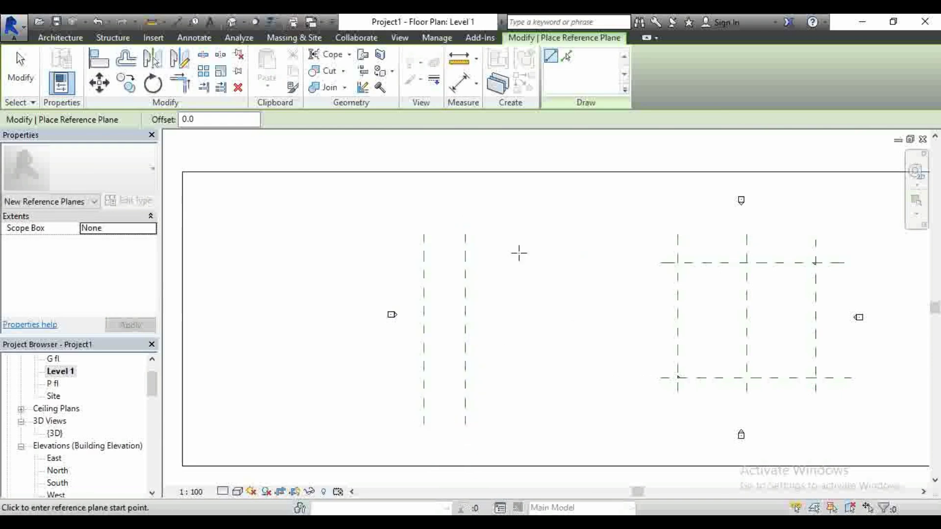
Draw a third and a fourth vertical reference plane east of the first two, keeping the same spacing.
left_click(507, 235)
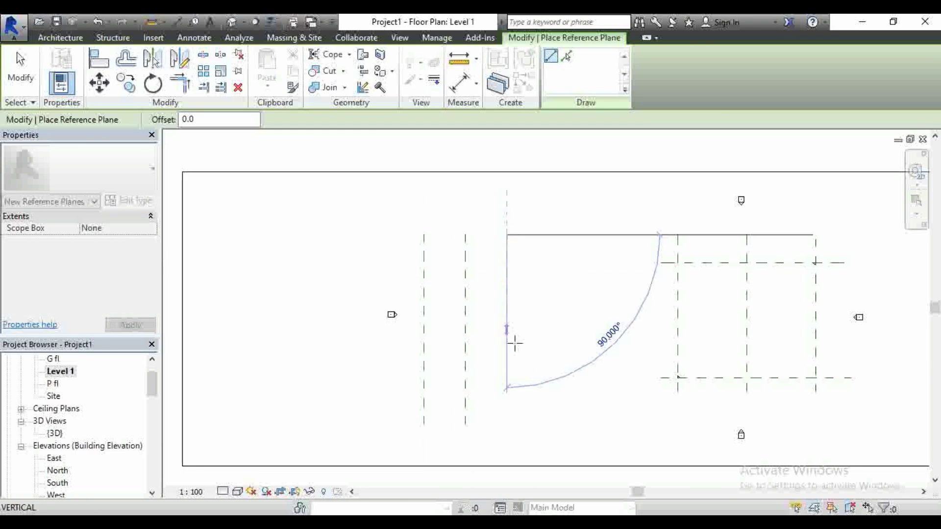
left_click(507, 425)
left_click(507, 234)
left_click(548, 235)
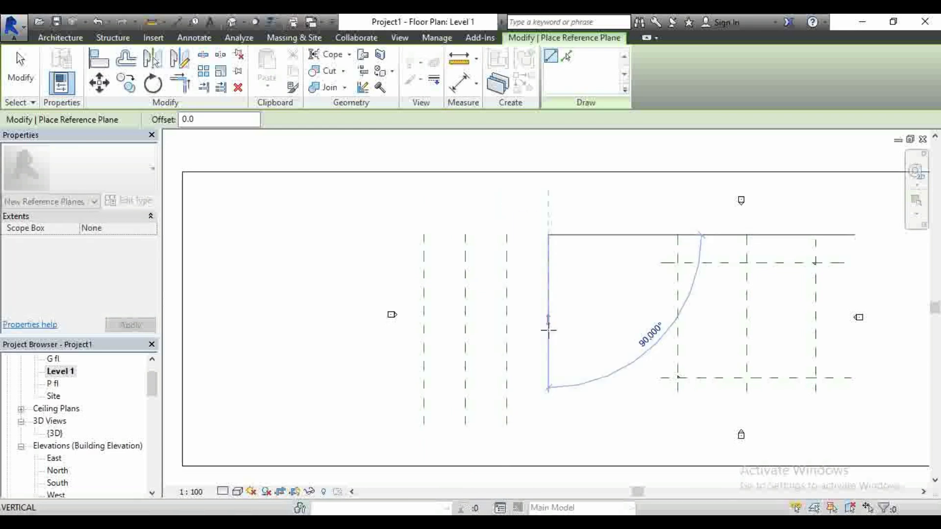
left_click(548, 423)
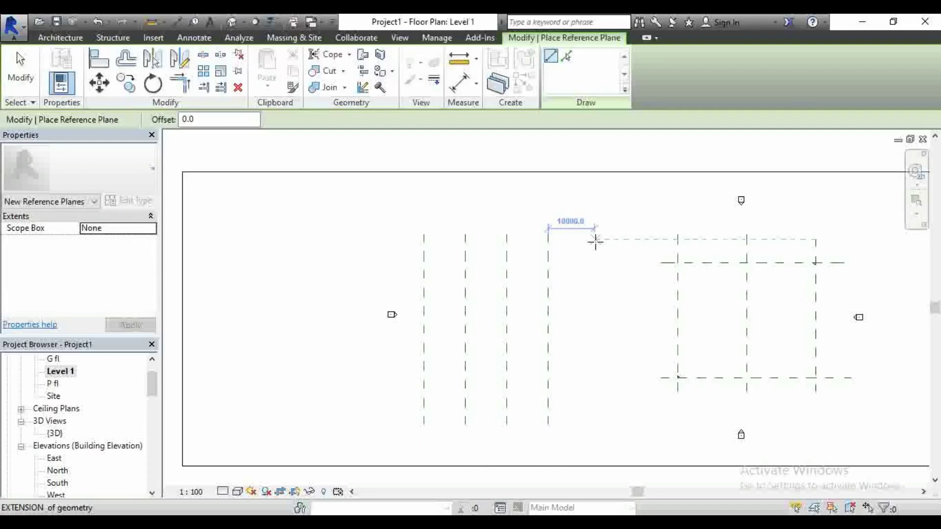
Draw a fifth vertical reference plane 9000 east of the fourth and a sixth before the existing grid, ending the command.
left_click(591, 235)
left_click(591, 423)
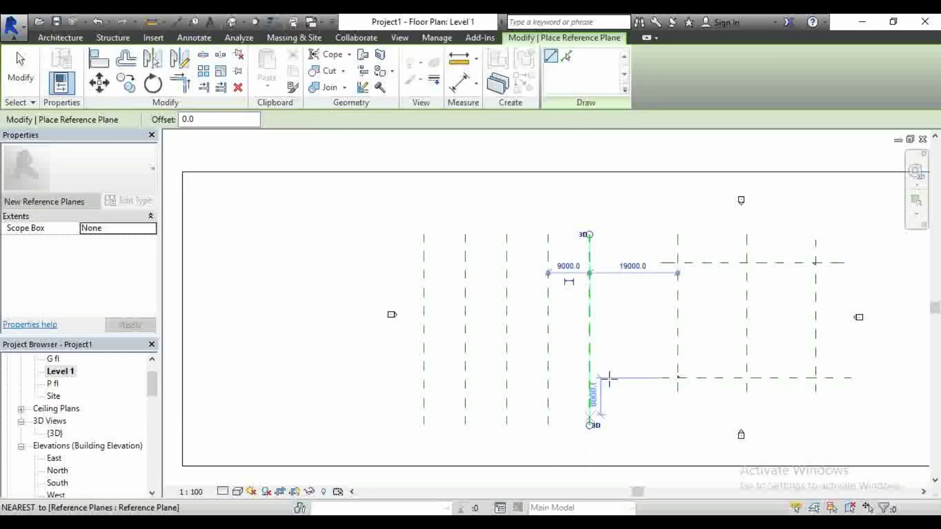
left_click(637, 234)
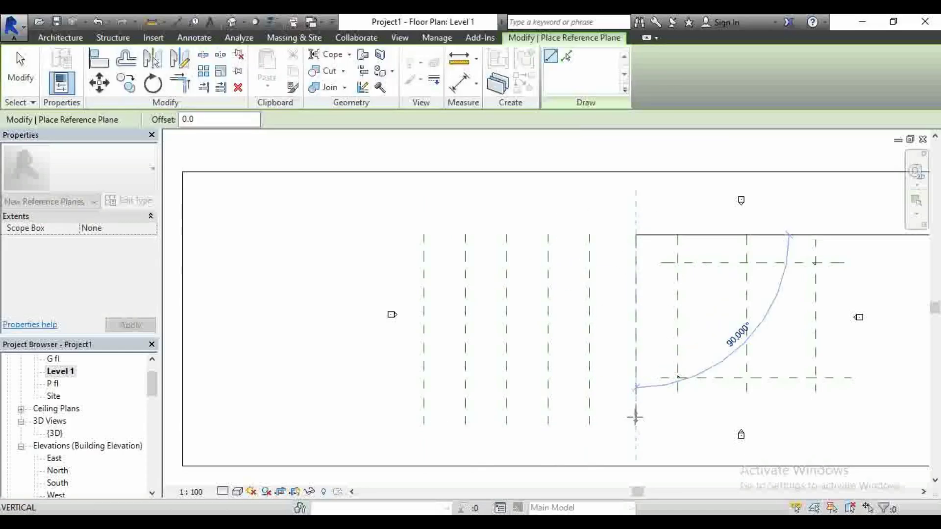
left_click(636, 425)
key("Escape")
key("Escape")
Check the spacing of the new vertical reference planes and set the distance between the fifth and sixth to 9000.
scroll(479, 271, "up", 2)
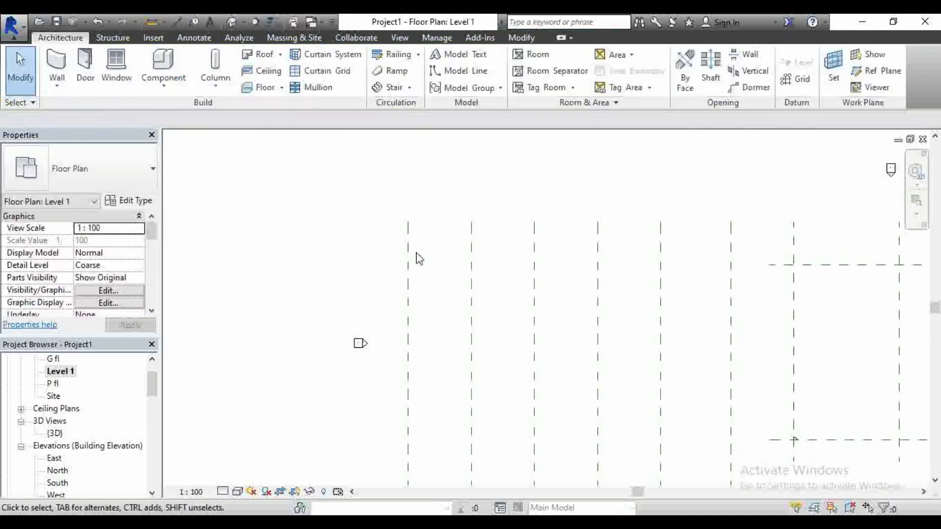
left_click(411, 247)
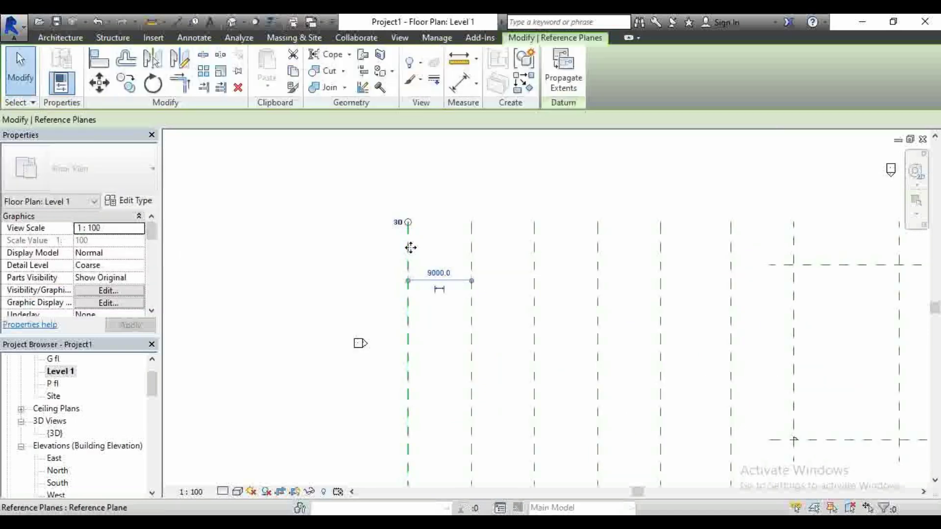
left_click(539, 272)
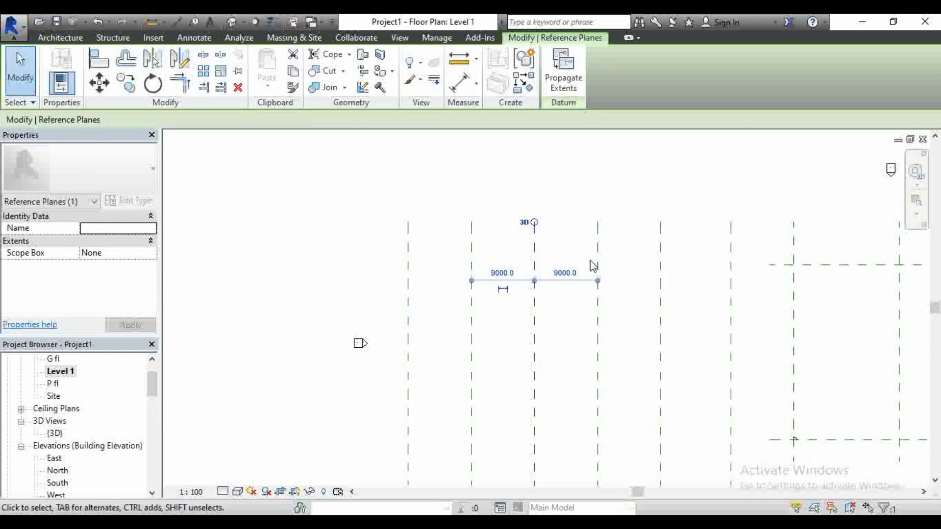
left_click(601, 251)
scroll(411, 279, "down", 1)
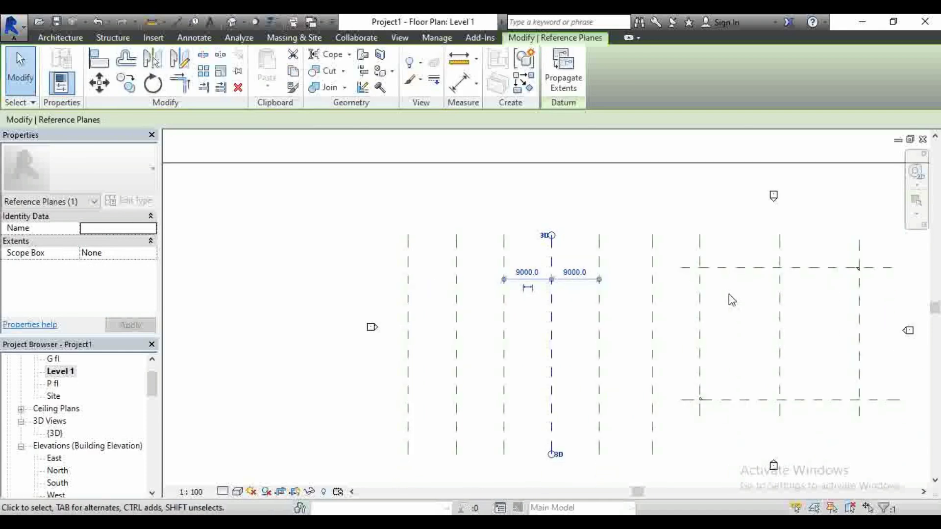
scroll(729, 297, "up", 1)
left_click(629, 277)
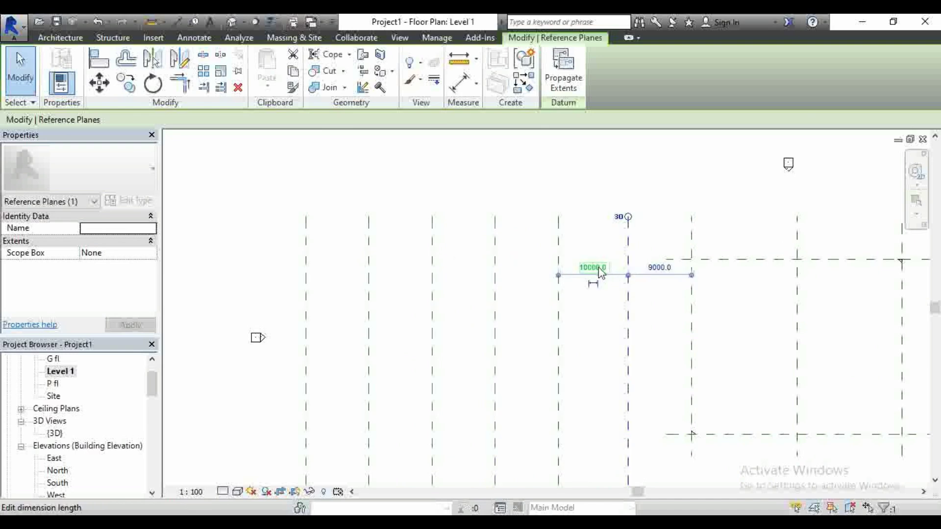
left_click(599, 266)
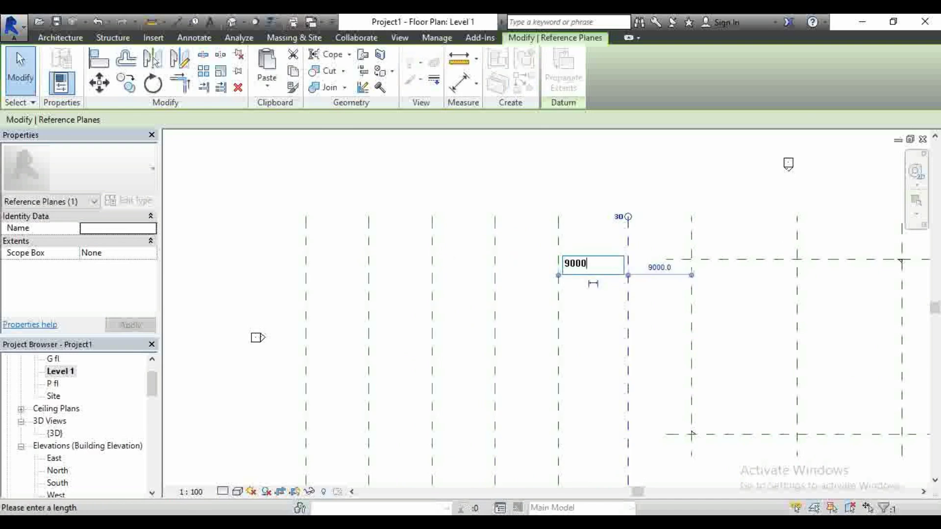
type("9000")
key("Return")
left_click(548, 182)
scroll(539, 182, "down", 2)
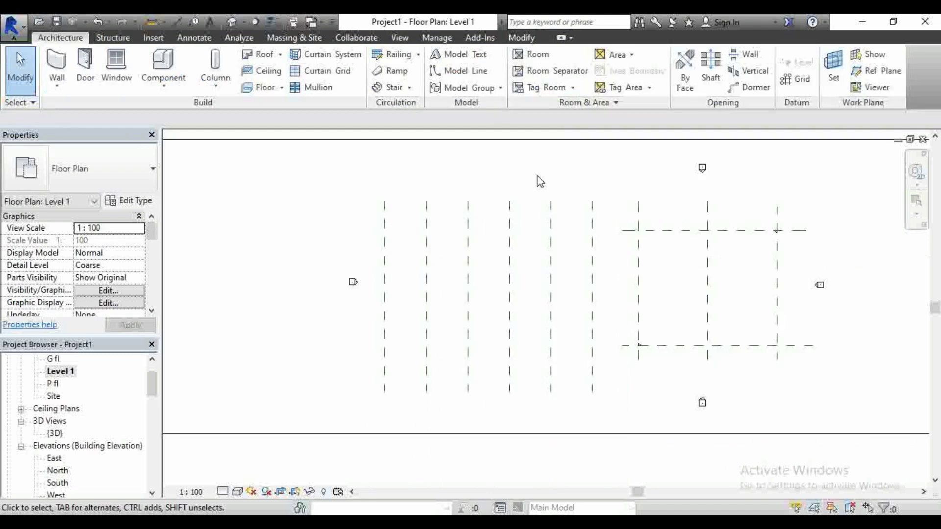
Move the west elevation marker further west to leave room beside the first vertical reference plane.
left_click(638, 210)
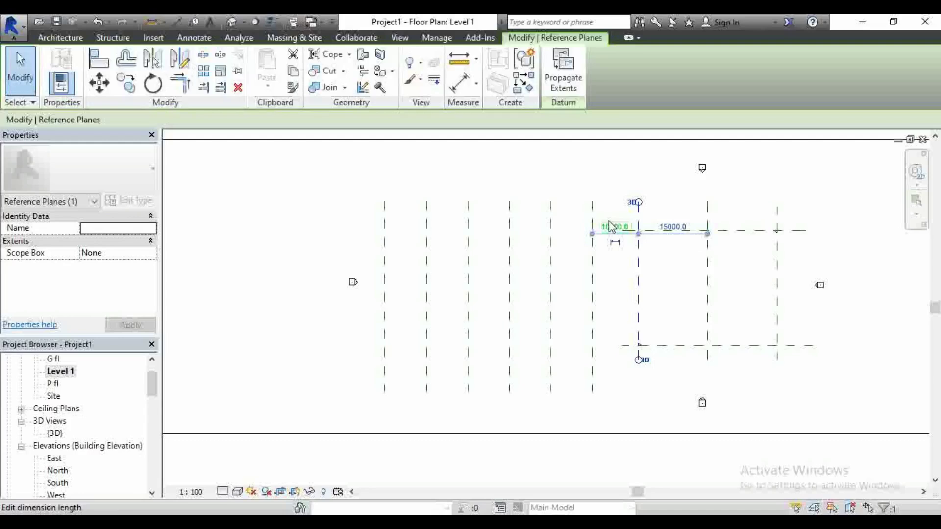
left_click(612, 197)
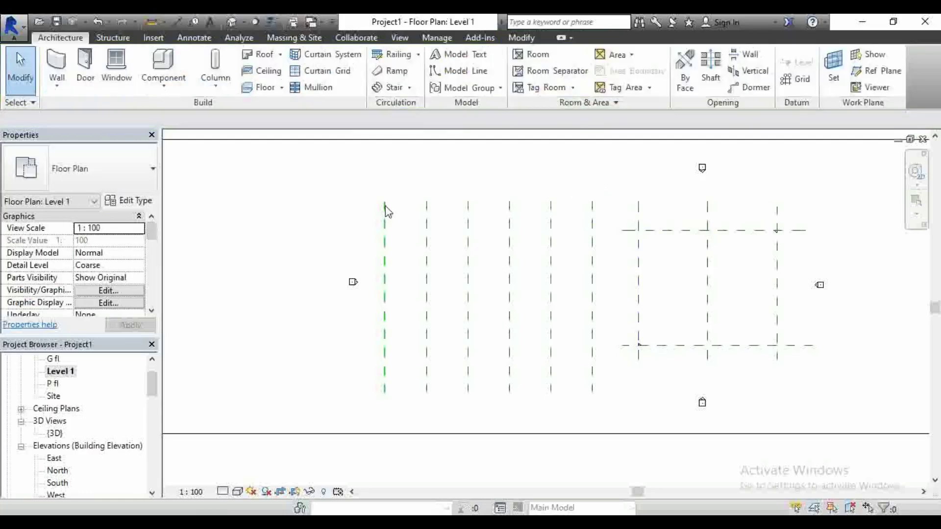
scroll(385, 206, "down", 2)
scroll(365, 230, "up", 2)
scroll(687, 273, "down", 3)
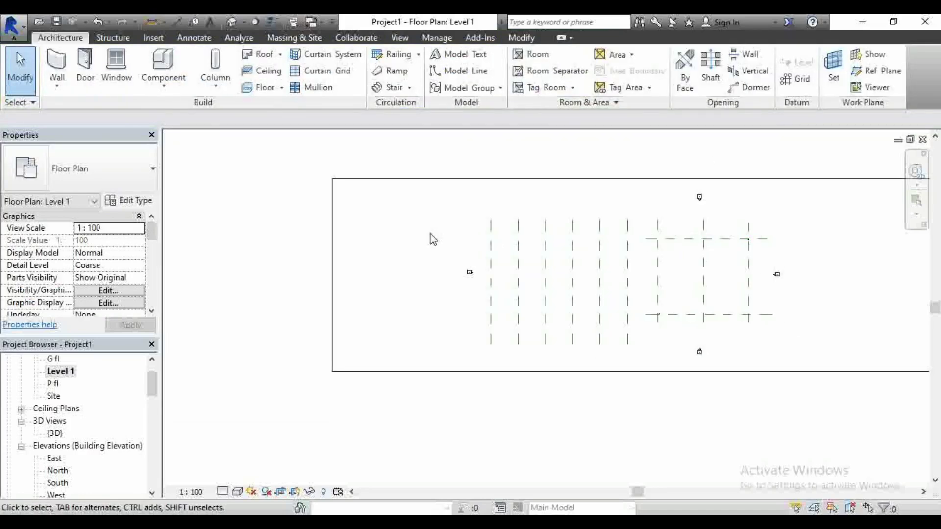
scroll(478, 267, "up", 1)
scroll(450, 285, "up", 2)
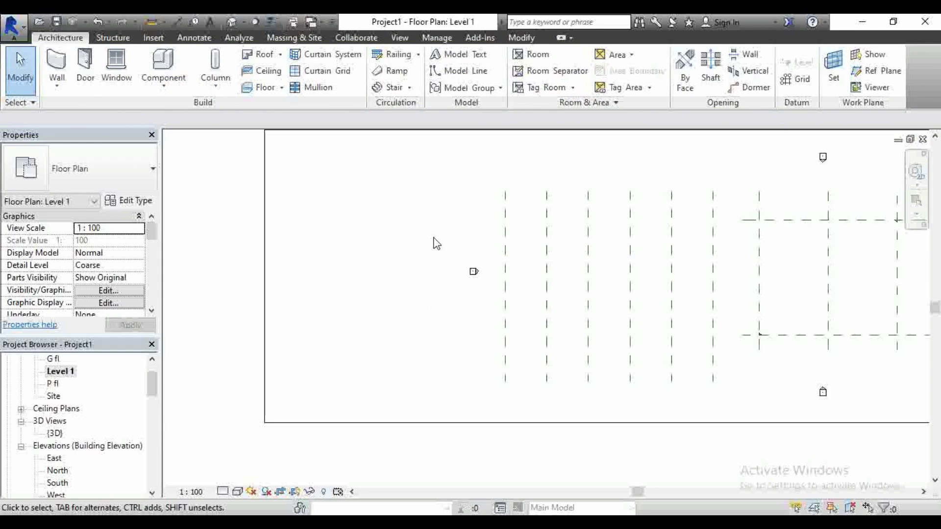
mouse_move(435, 235)
left_mouse_down()
mouse_move(495, 297)
mouse_move(395, 267)
left_mouse_up()
scroll(447, 240, "up", 2)
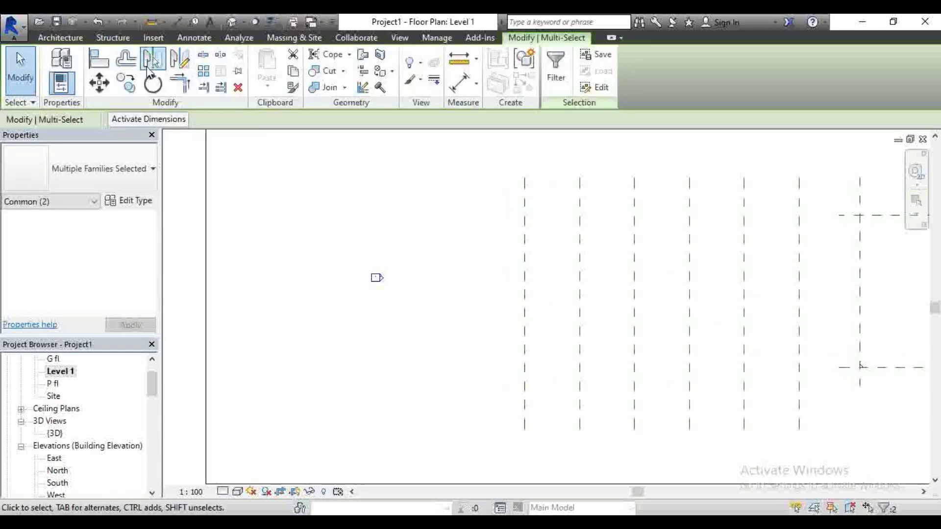
left_click(126, 58)
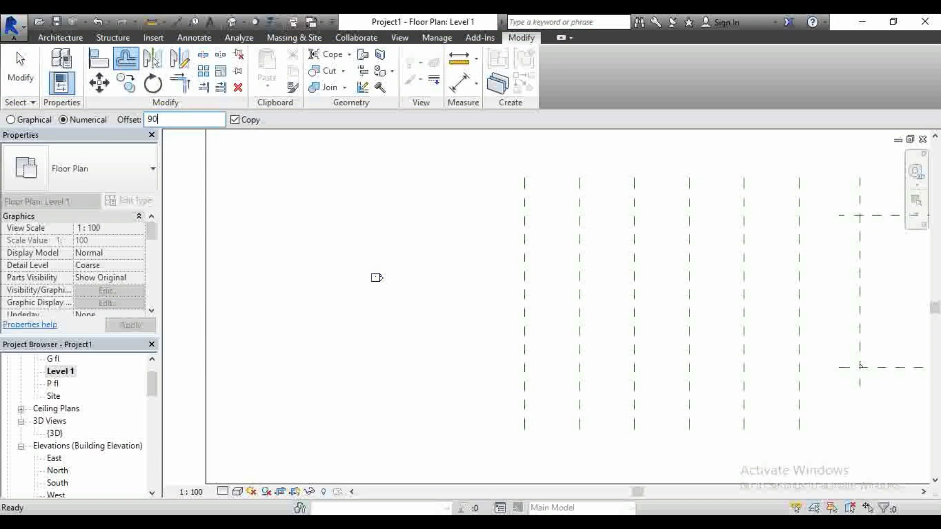
key("Return")
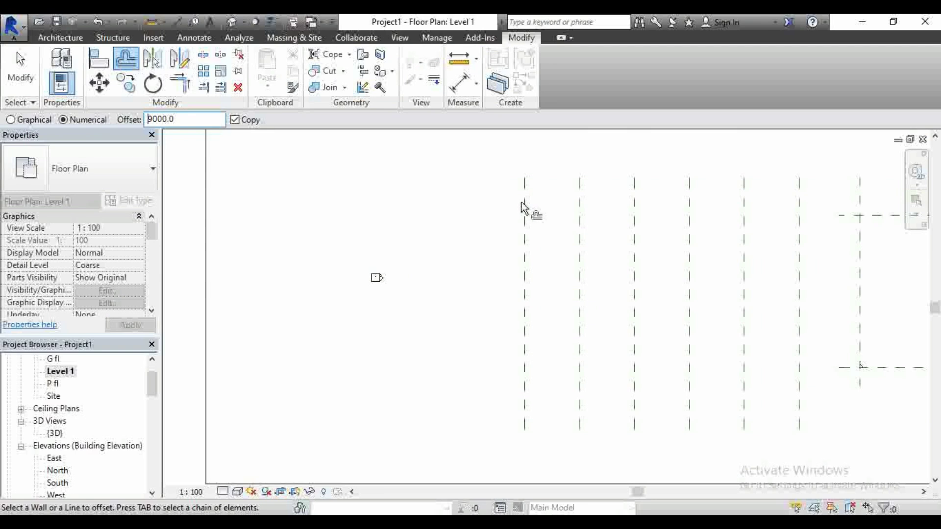
key("Escape")
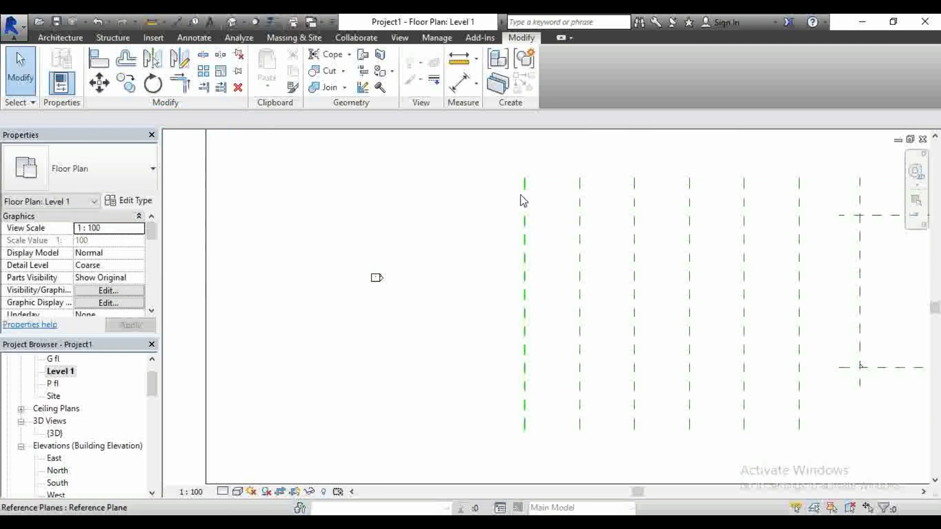
Copy the westernmost vertical reference plane 9000 to the west.
left_click(524, 200)
left_click(127, 84)
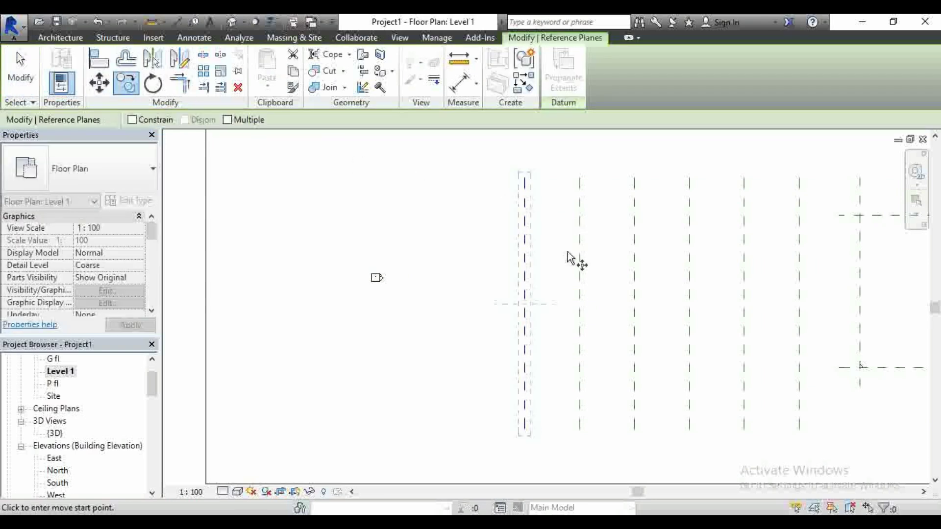
left_click(526, 267)
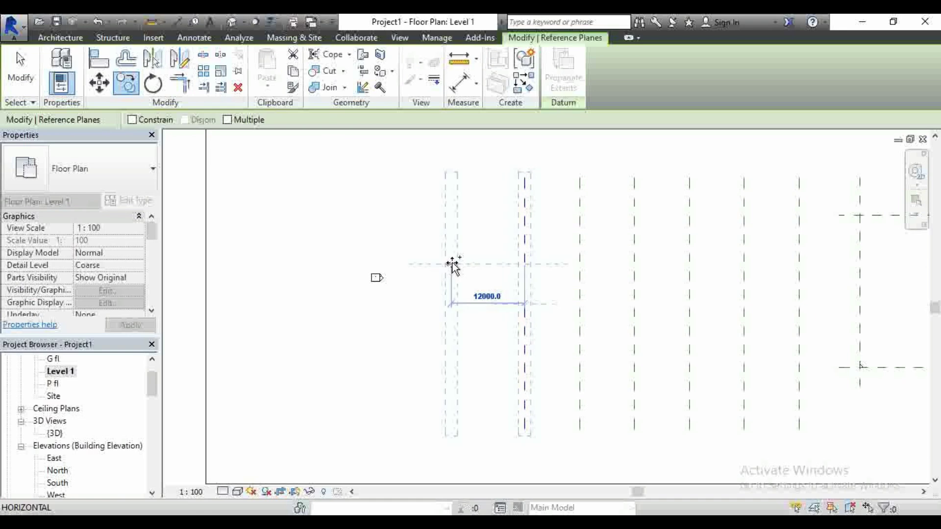
type("9000")
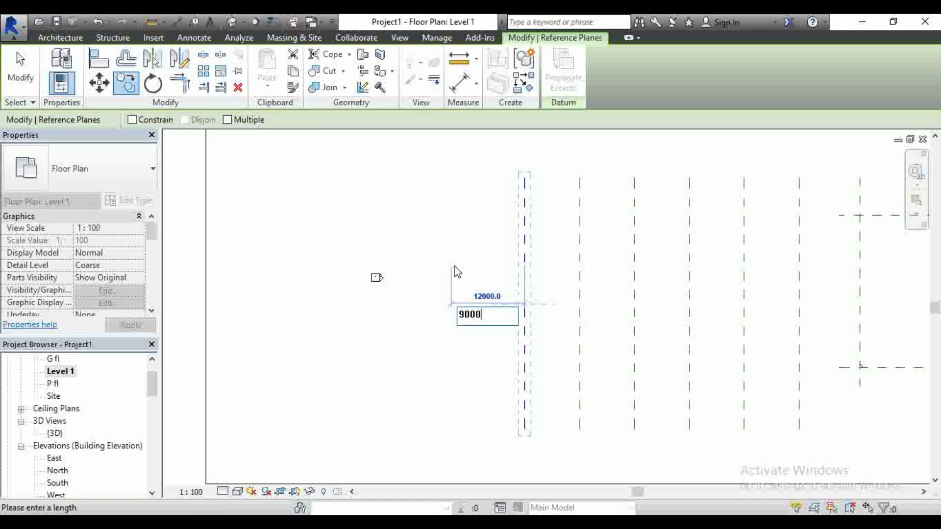
key("Return")
scroll(433, 298, "down", 3)
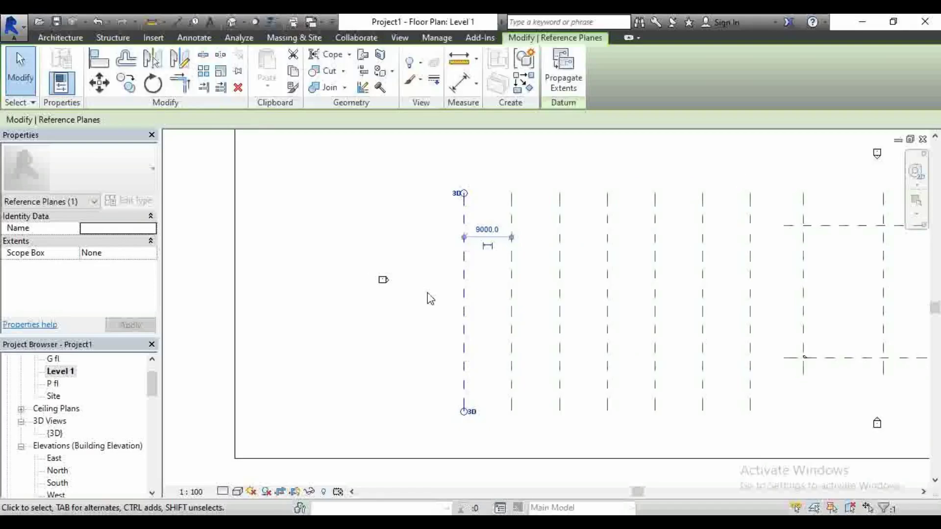
left_click(416, 291)
scroll(410, 240, "down", 2)
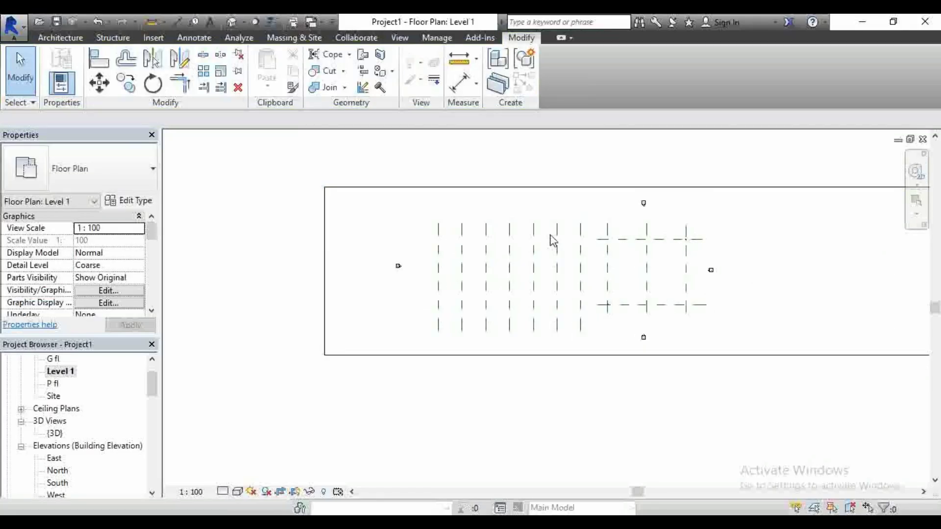
Name the middle plane of the seven new vertical reference planes c and the westernmost one a1.
left_click(509, 245)
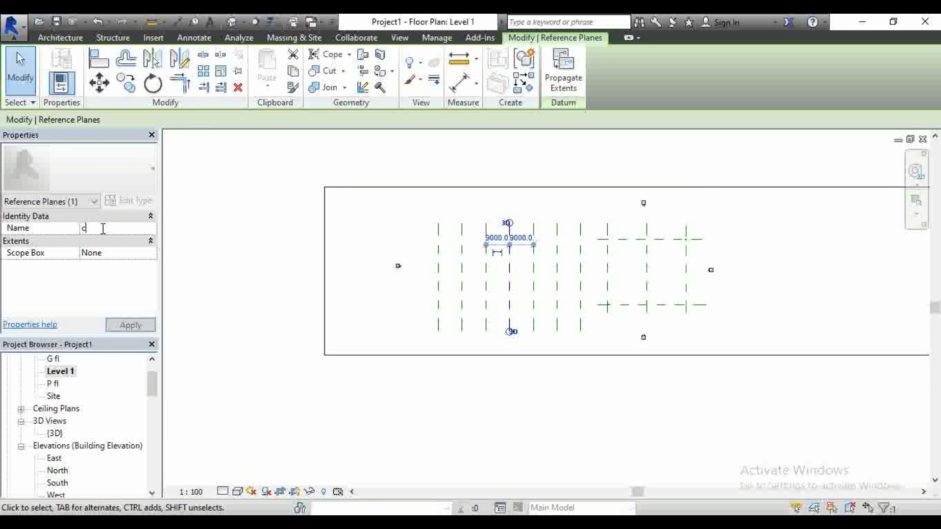
left_click(185, 216)
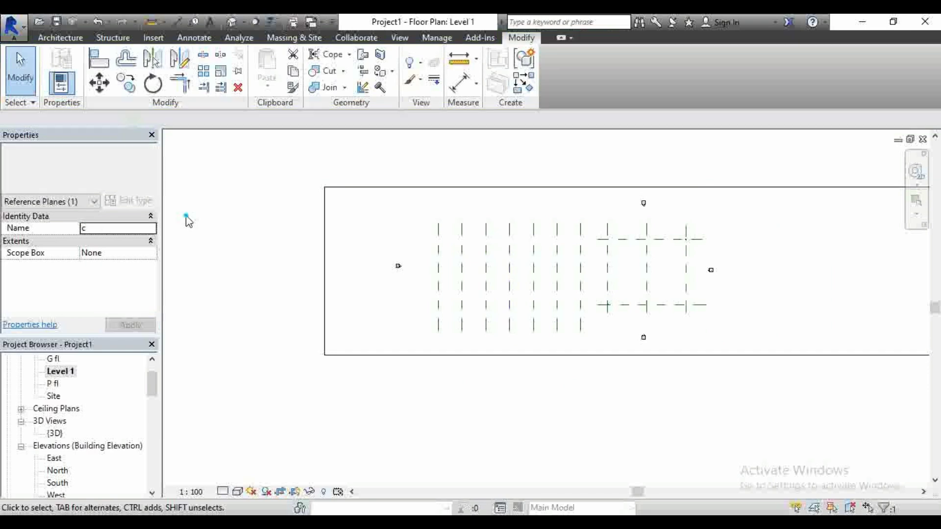
left_click(439, 240)
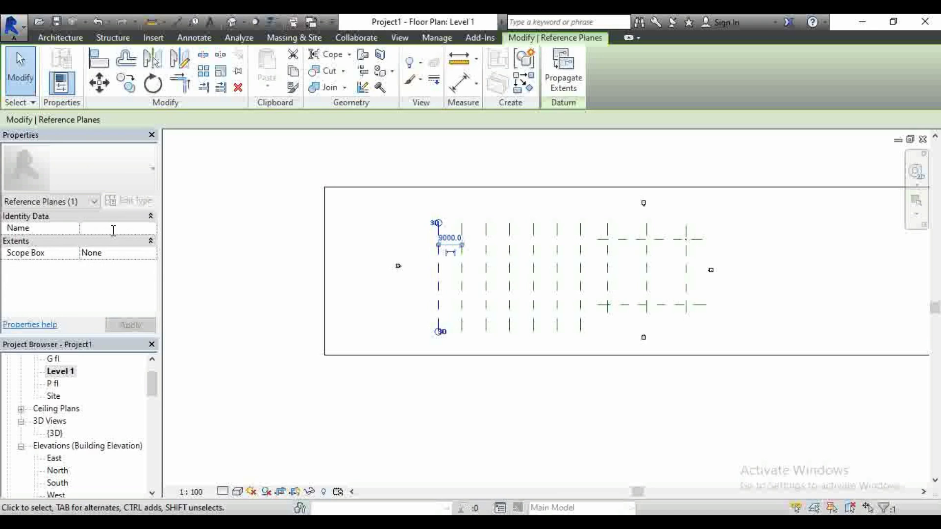
left_click(114, 230)
type("a1")
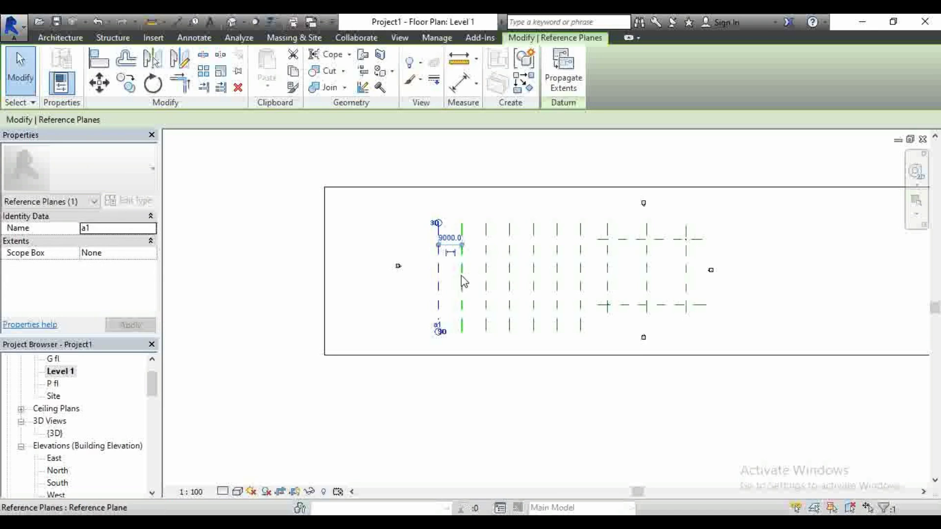
Name the second reference plane from the west a2 and the third a3, and check the name of the middle plane.
left_click(457, 276)
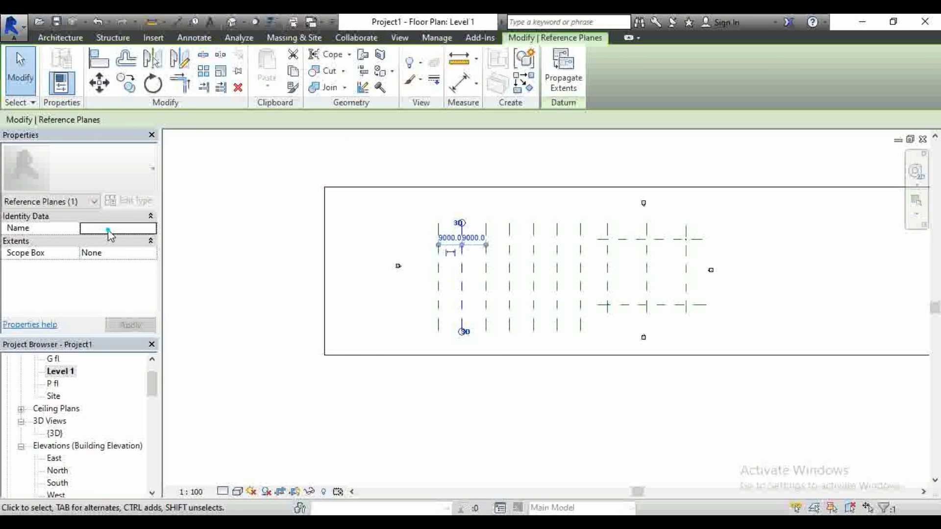
type("a2")
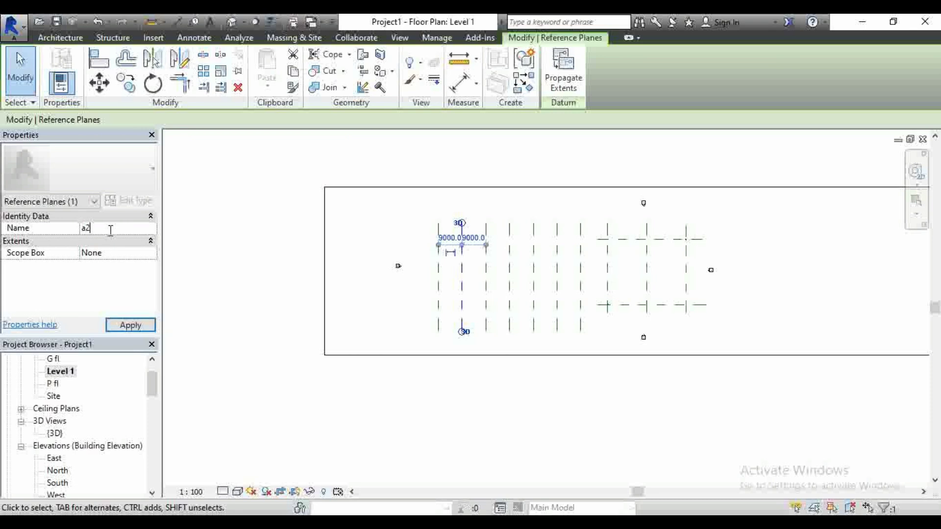
left_click(500, 260)
left_click(487, 253)
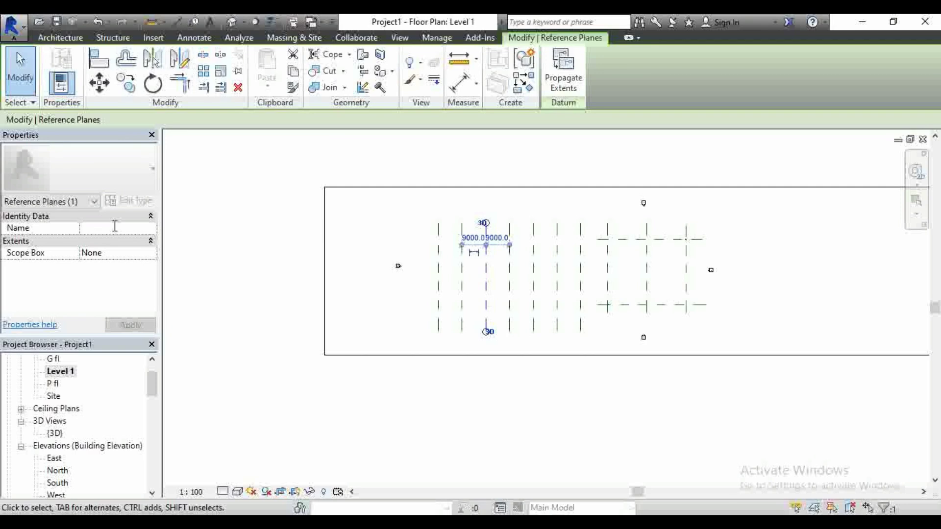
type("x3")
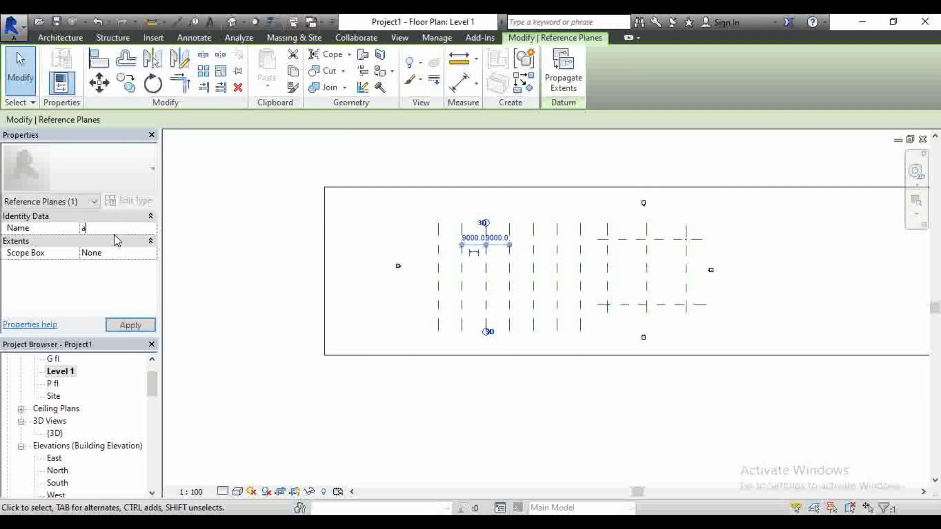
left_click(273, 246)
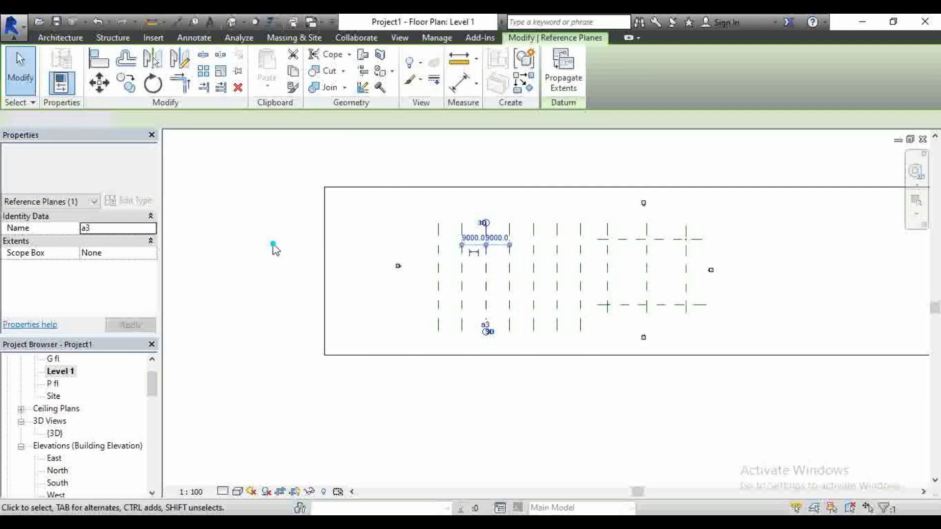
left_click(510, 248)
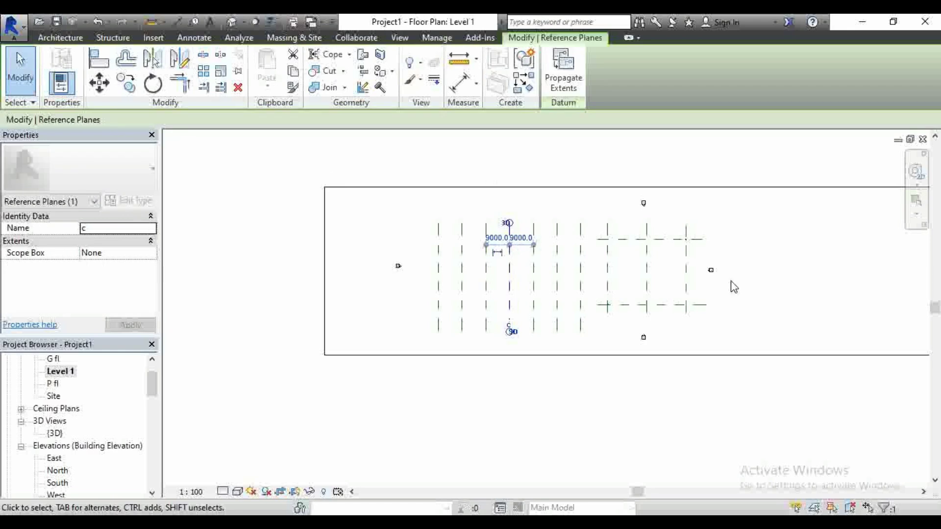
left_click(373, 228)
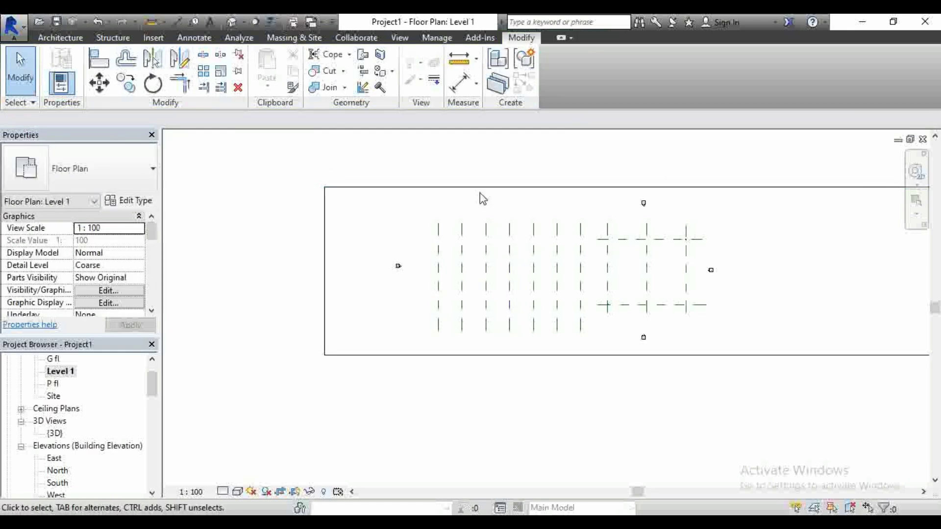
Open the West elevation view from its marker in the plan.
scroll(103, 410, "down", 1)
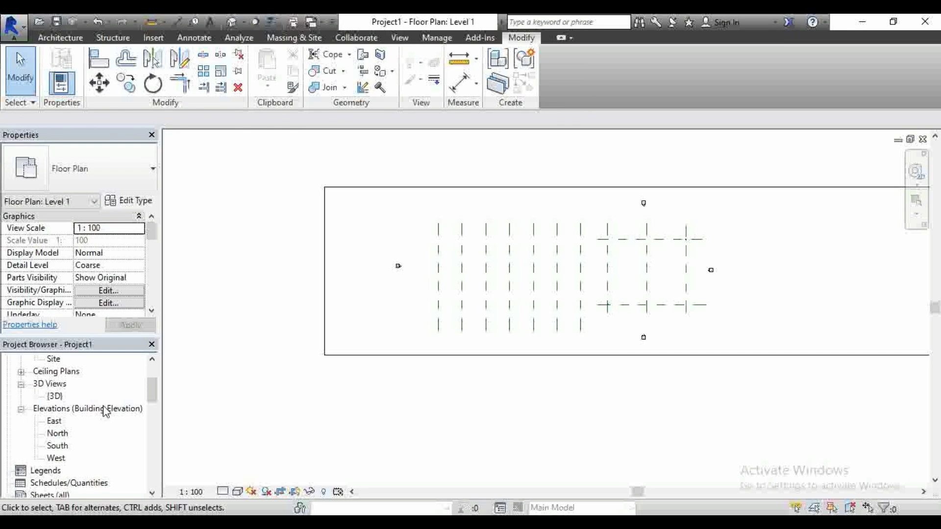
scroll(404, 270, "up", 5)
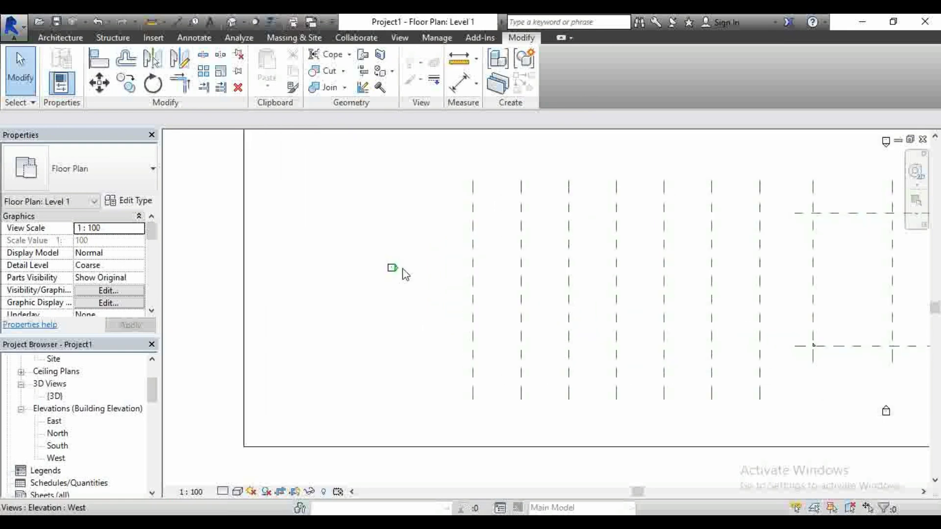
left_click(399, 269)
right_click(399, 269)
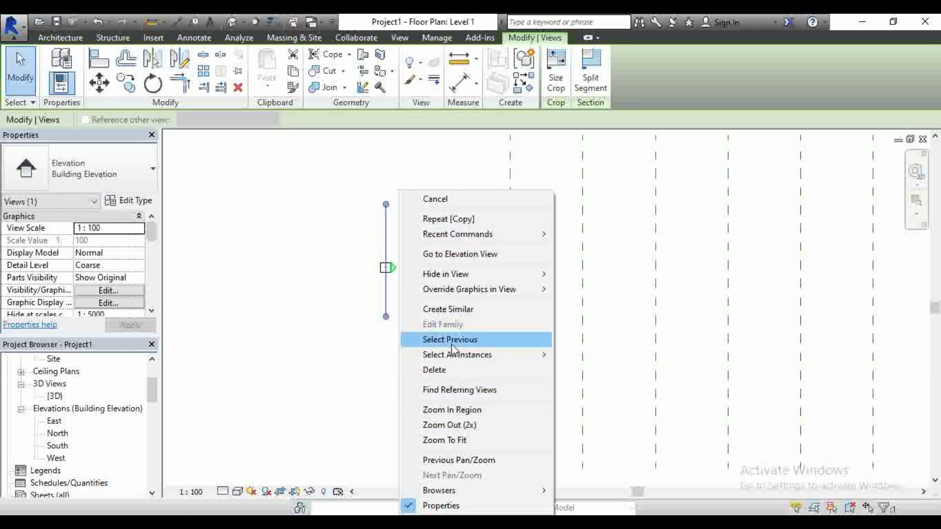
left_click(457, 255)
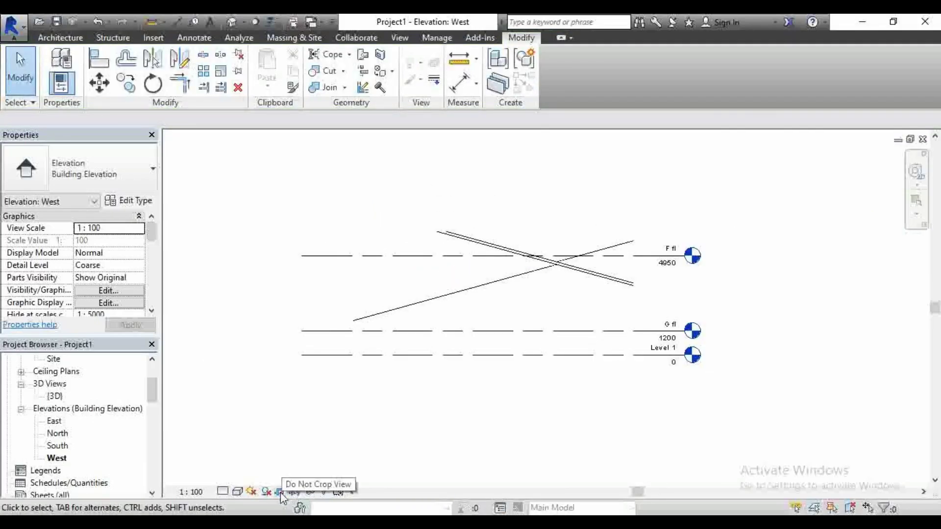
Show the West elevation's crop region and enlarge it upward and to both sides so the whole roof and all levels fit inside.
left_click(295, 492)
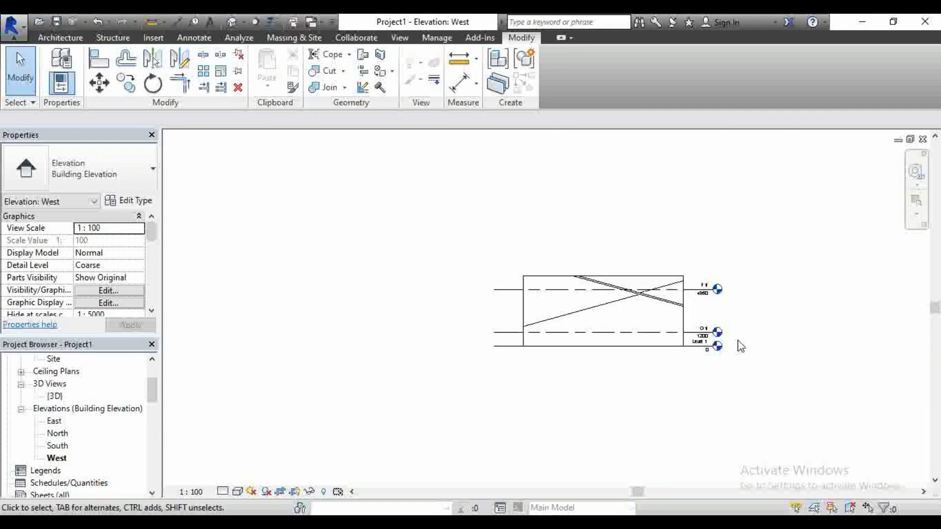
left_click(602, 279)
left_click_drag(604, 276, 590, 179)
left_click_drag(532, 268, 268, 262)
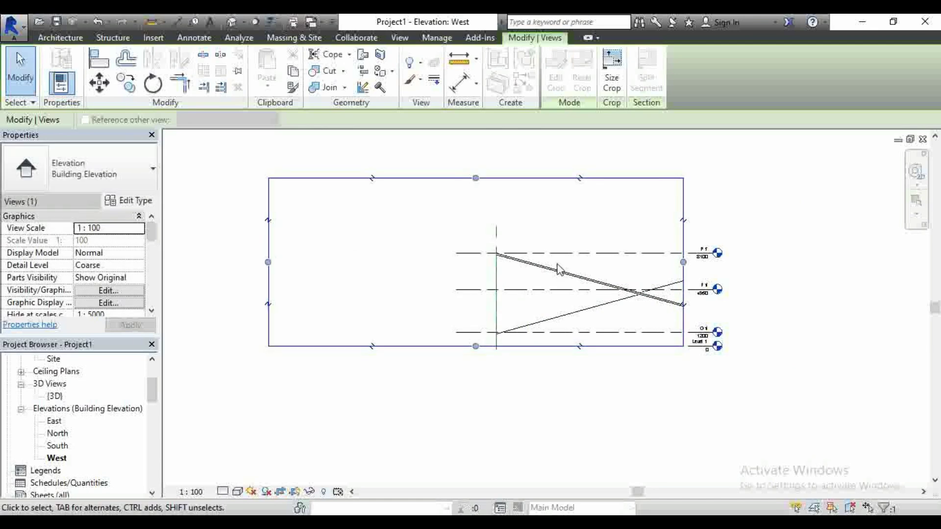
left_click_drag(687, 270, 857, 269)
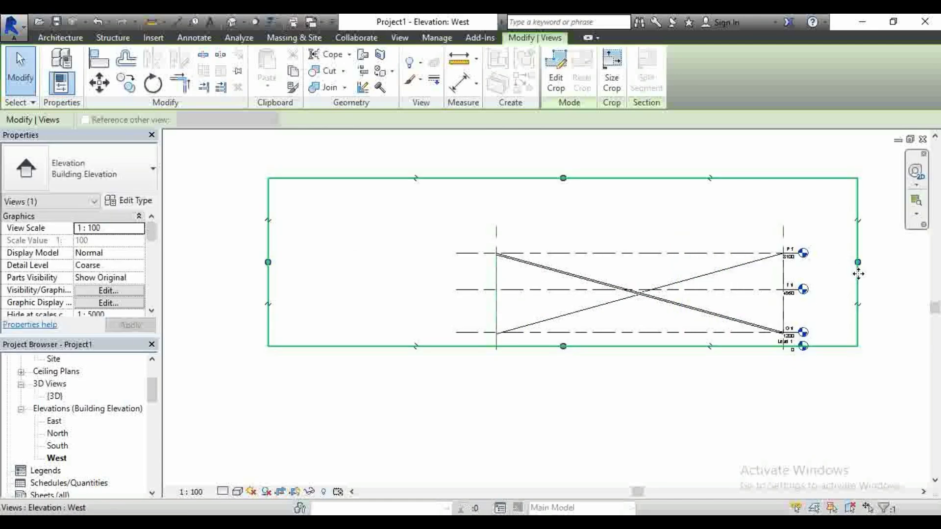
scroll(317, 288, "down", 2)
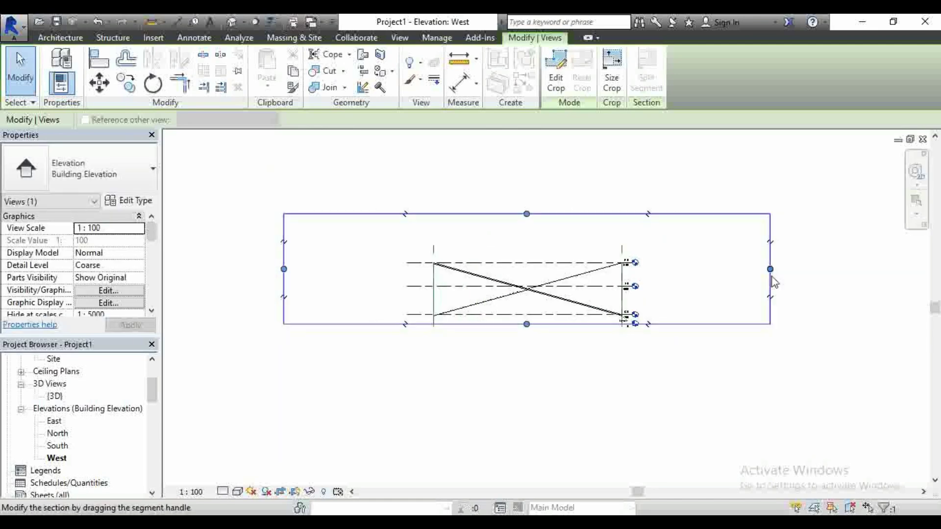
scroll(504, 309, "up", 3)
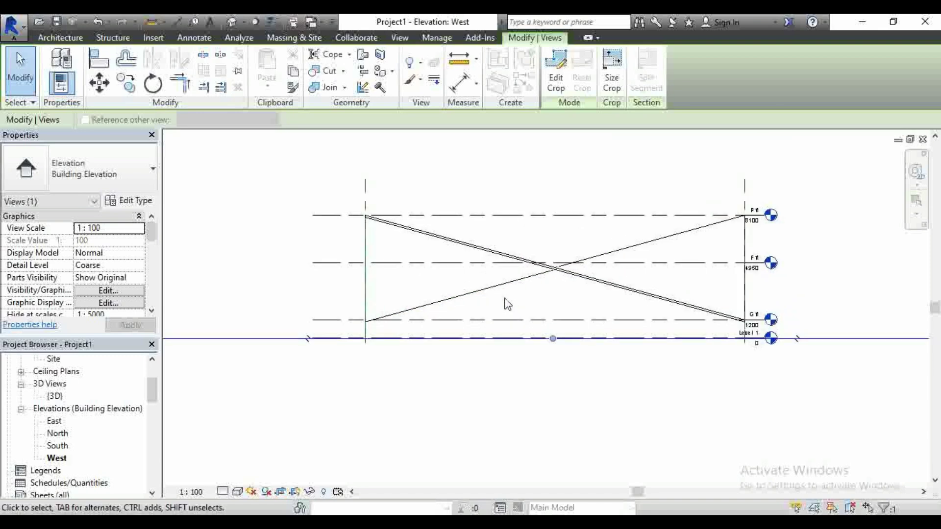
left_click(523, 182)
scroll(440, 230, "down", 1)
scroll(422, 203, "down", 1)
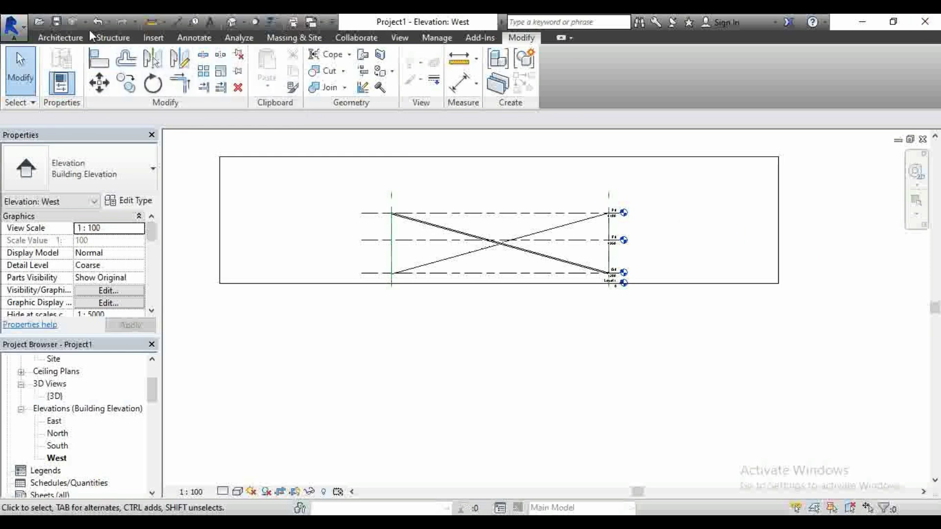
Draw a vertical model line on Reference Plane a1, from Level 1 through the crossing of the roof edges to above level P fl.
left_click(74, 38)
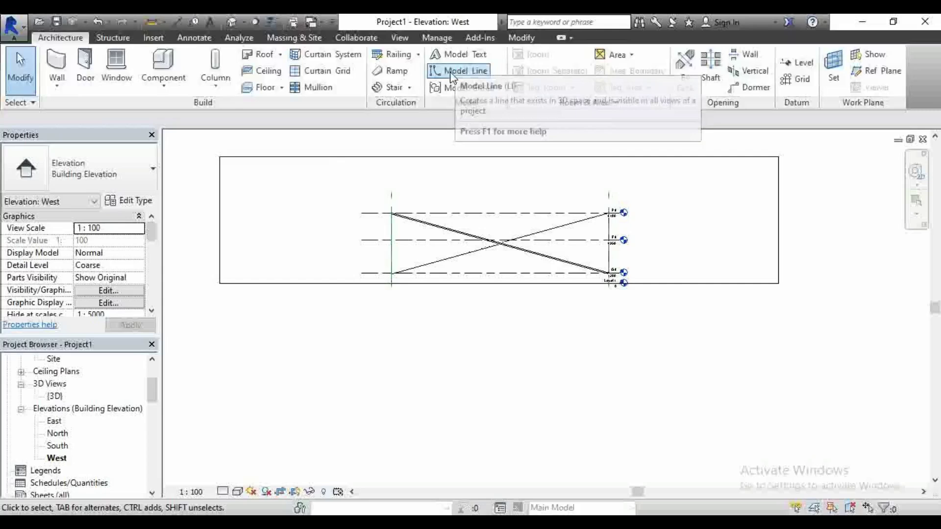
left_click(463, 70)
left_click(465, 273)
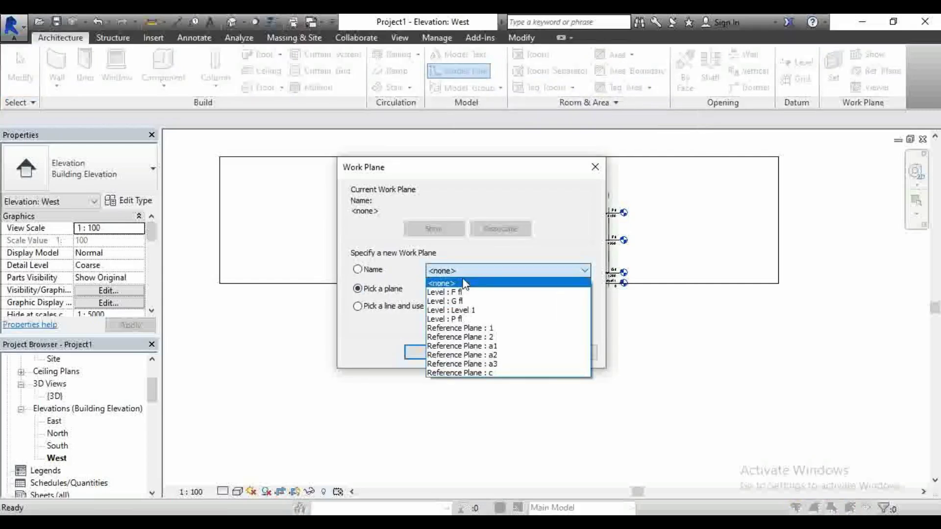
left_click(490, 346)
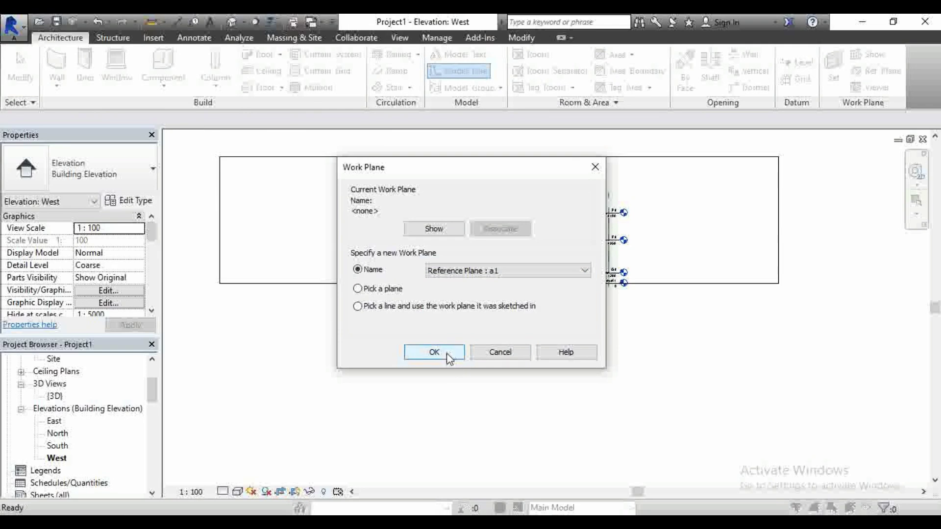
left_click(434, 352)
scroll(485, 230, "up", 3)
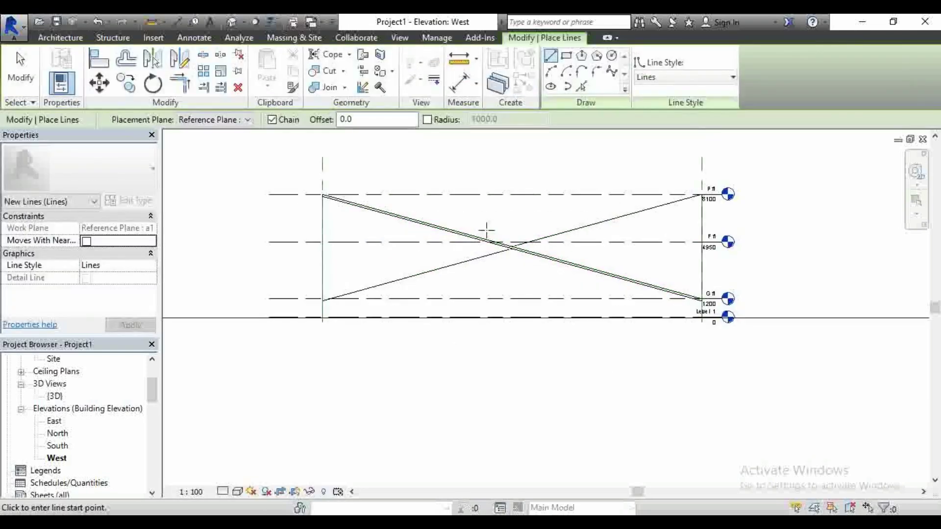
left_click(509, 318)
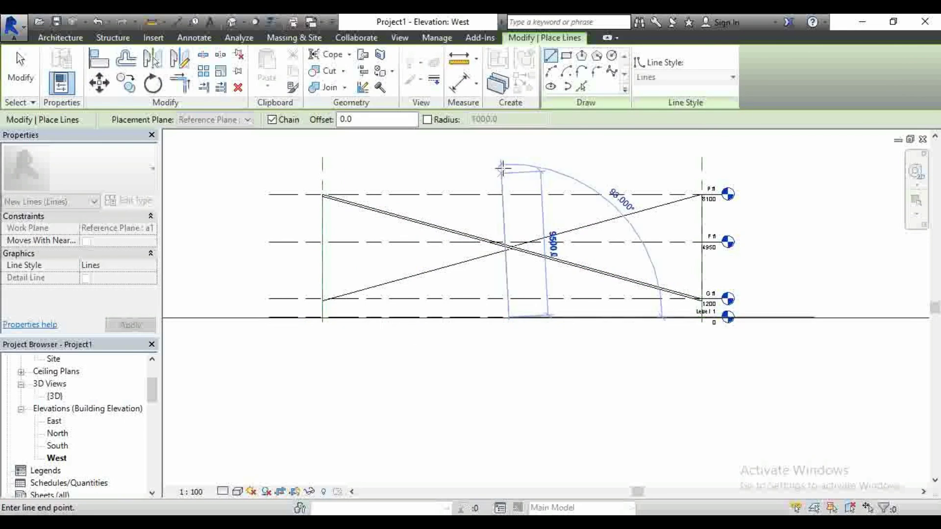
left_click(509, 146)
scroll(500, 332, "down", 2)
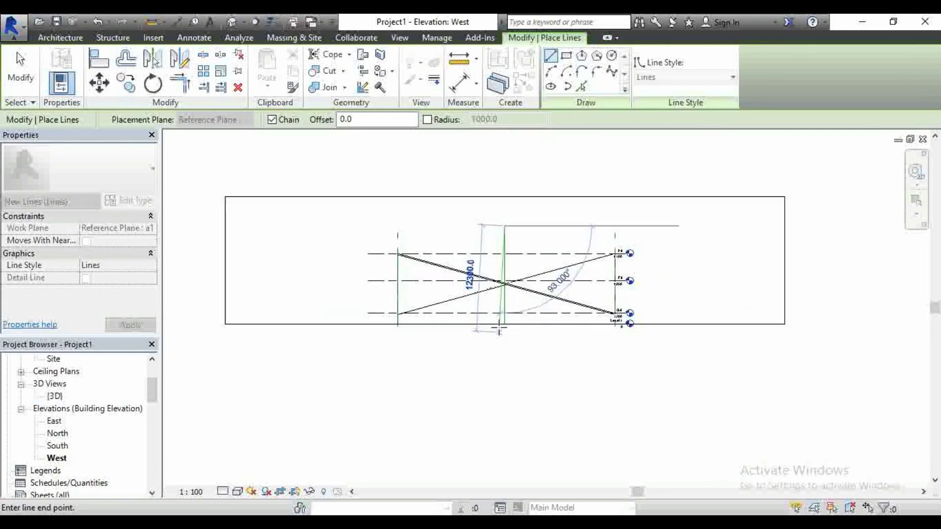
key("Escape")
Try a straight horizontal model line along level P fl between the two roof ends, and delete it.
scroll(385, 260, "up", 2)
scroll(390, 256, "up", 2)
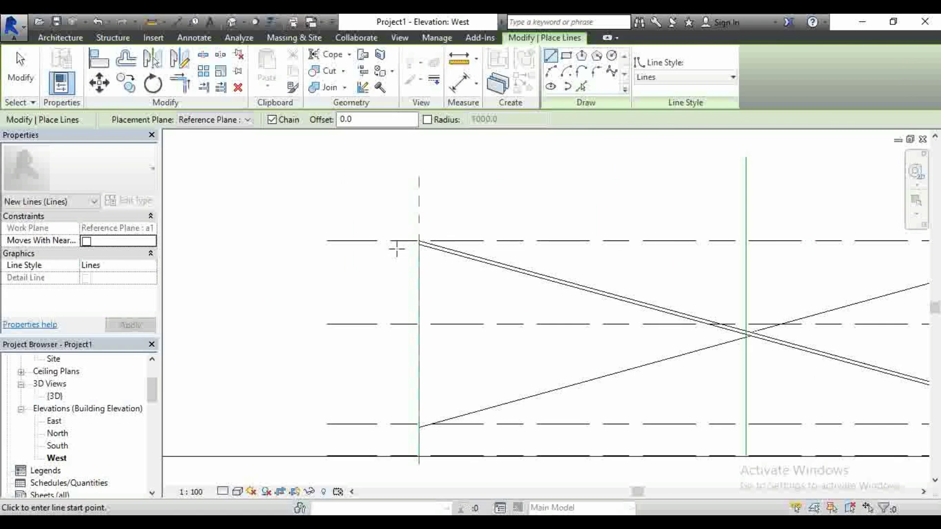
scroll(417, 241, "up", 4)
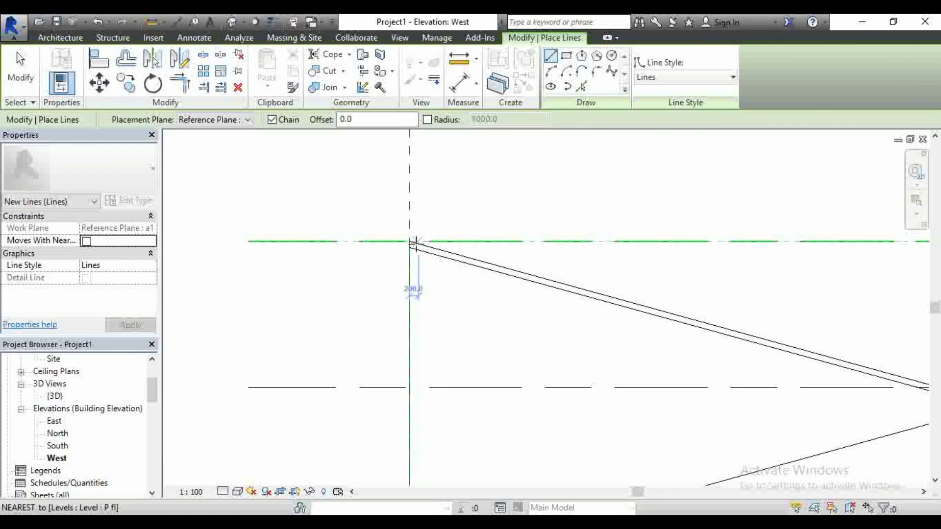
left_click(406, 237)
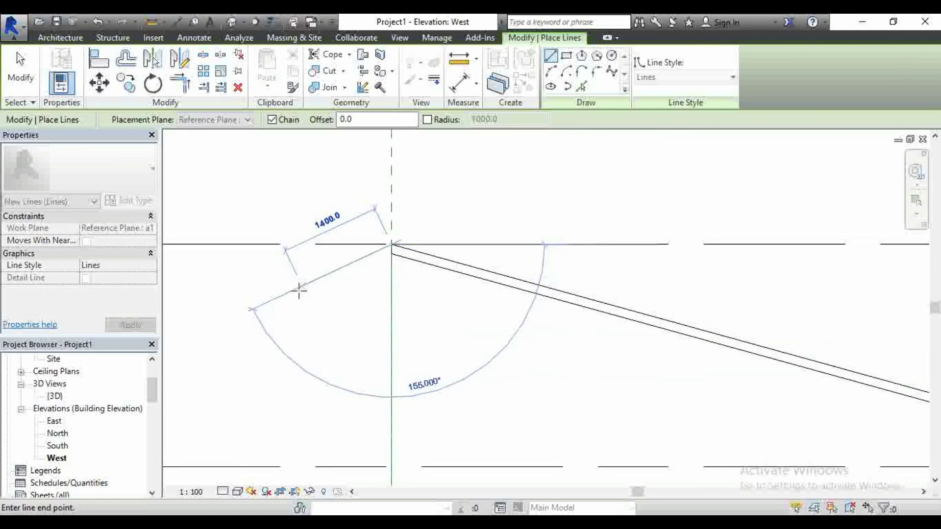
scroll(303, 291, "down", 4)
scroll(527, 206, "up", 1)
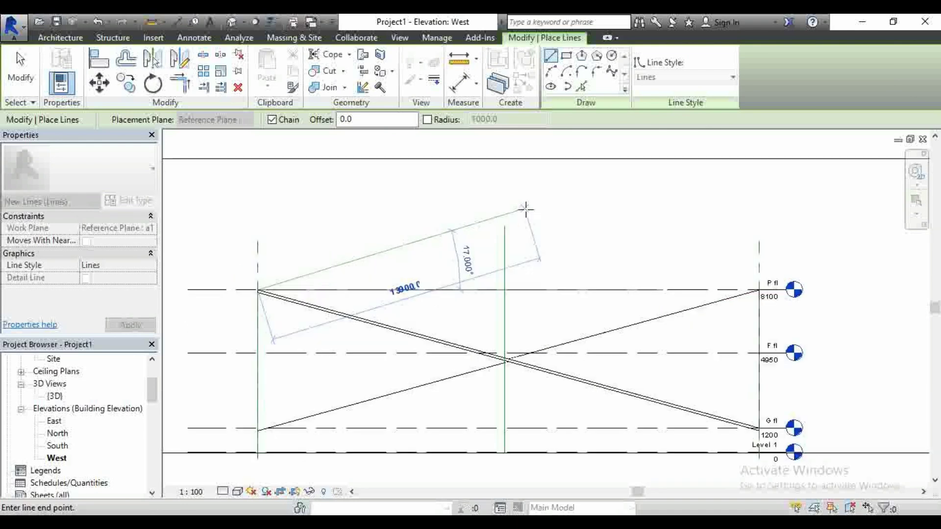
scroll(760, 290, "up", 2)
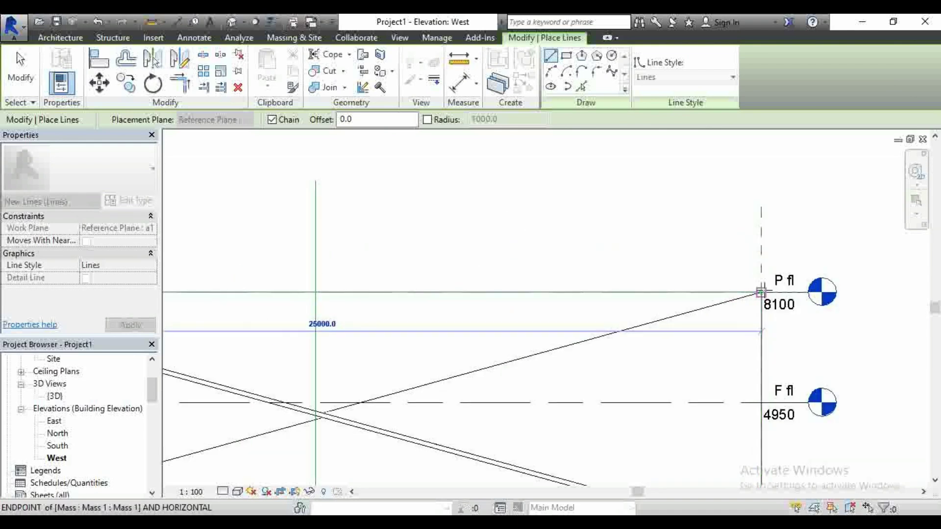
left_click(760, 290)
scroll(532, 216, "down", 3)
key("Escape")
key("Escape")
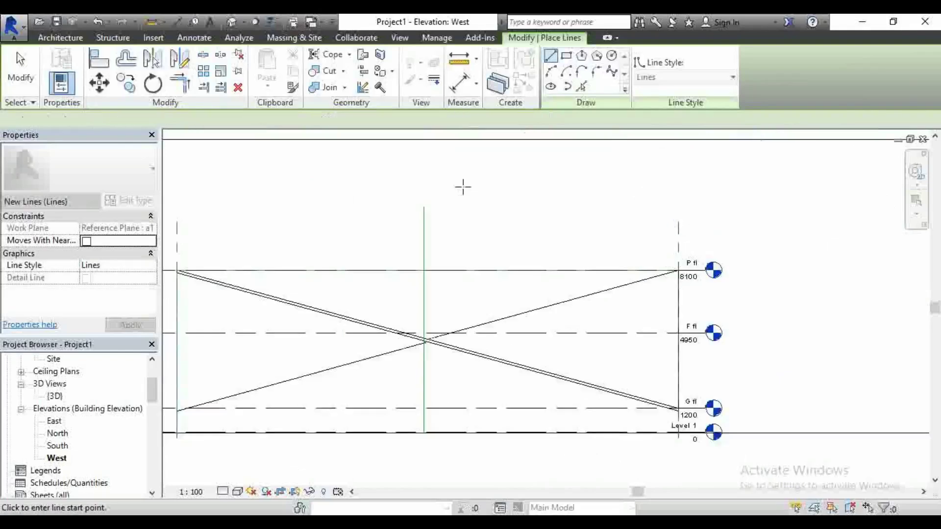
left_click(539, 271)
key("Delete")
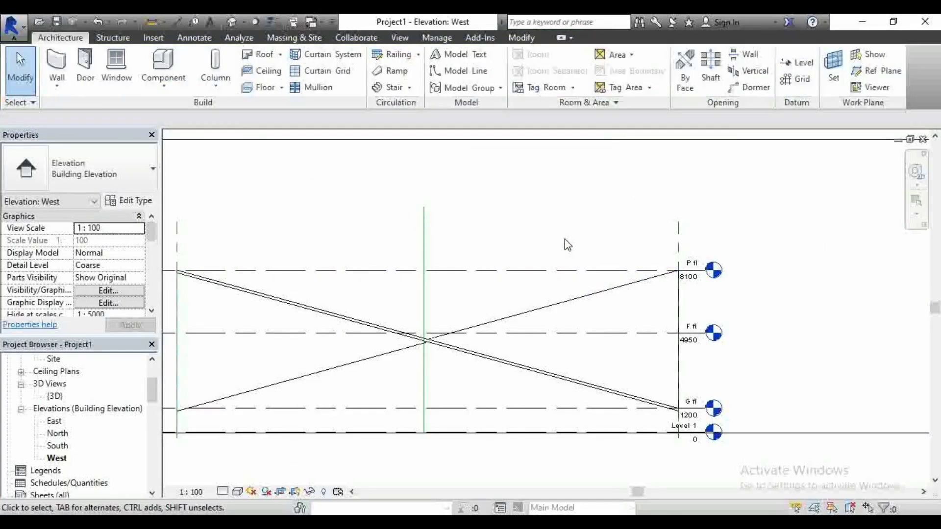
scroll(568, 243, "down", 2)
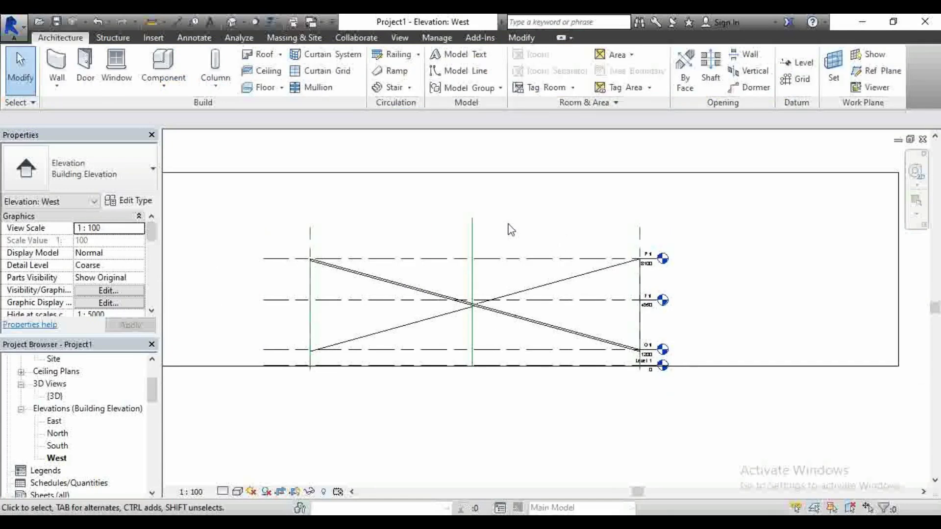
Draw a start-end-radius model arc on Reference Plane a1 between the roof ends at level P fl, bulging upward with a radius of about 18100.
left_click(463, 70)
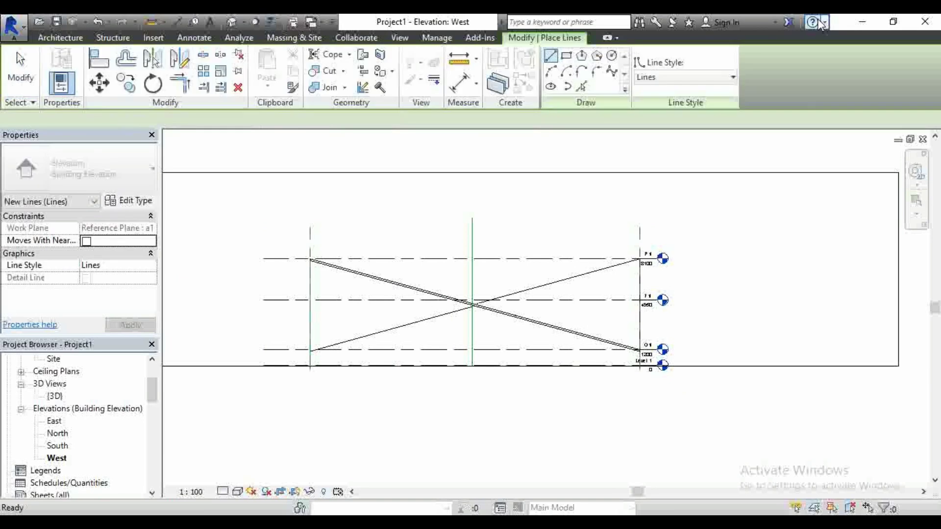
left_click(558, 71)
scroll(307, 255, "up", 4)
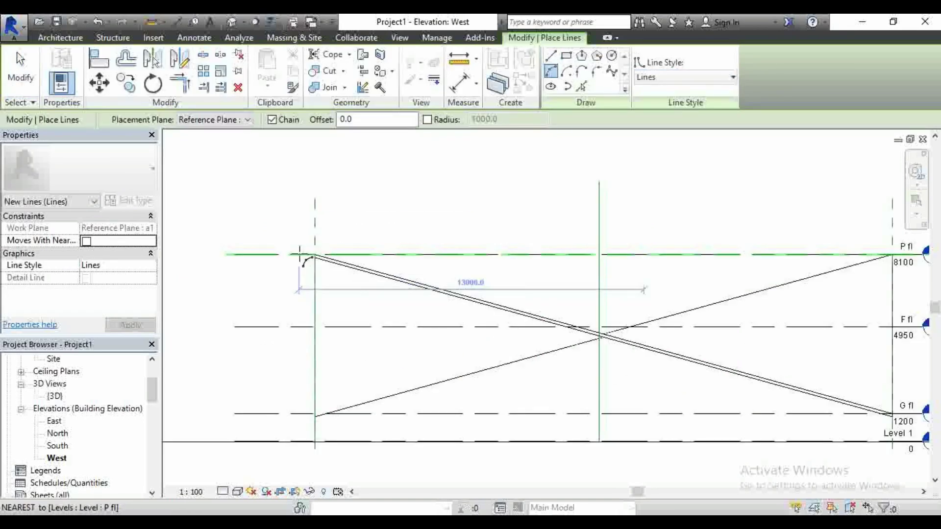
left_click(326, 256)
scroll(309, 254, "down", 3)
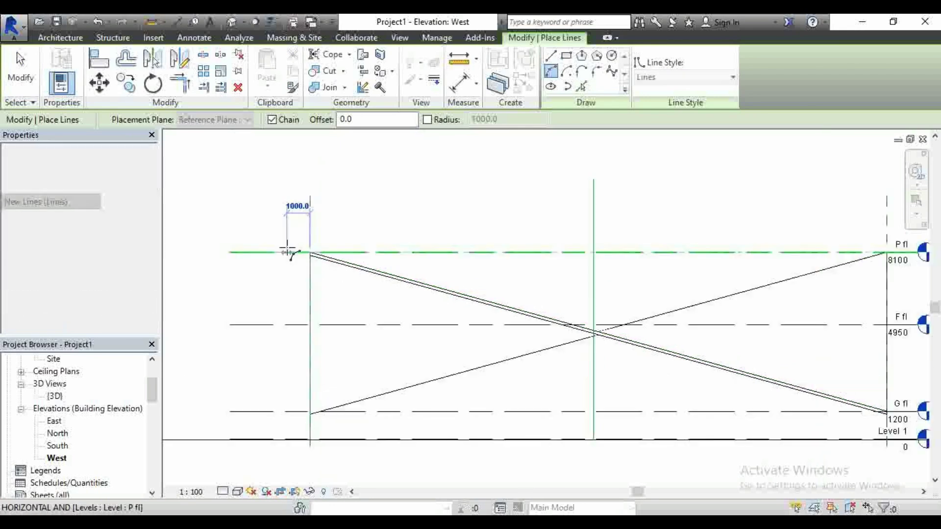
scroll(808, 247, "up", 2)
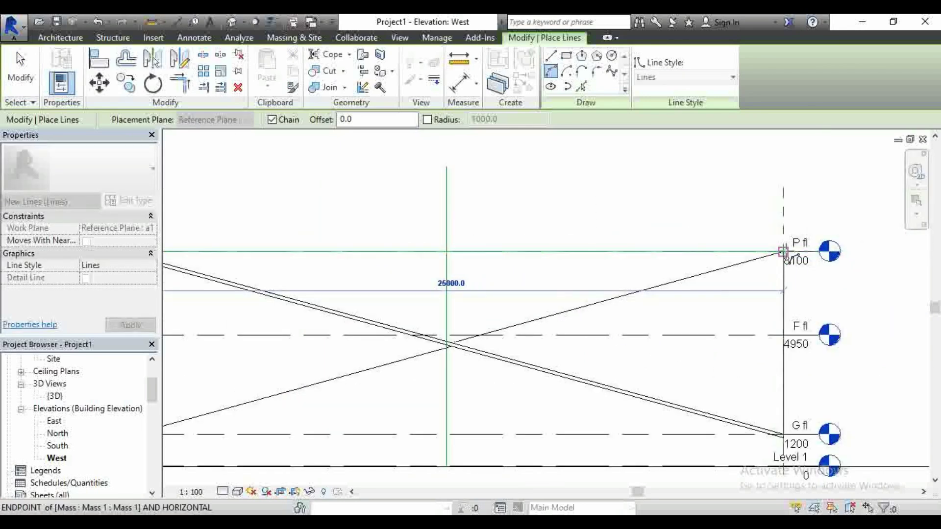
left_click(808, 252)
scroll(808, 252, "down", 3)
scroll(656, 284, "down", 1)
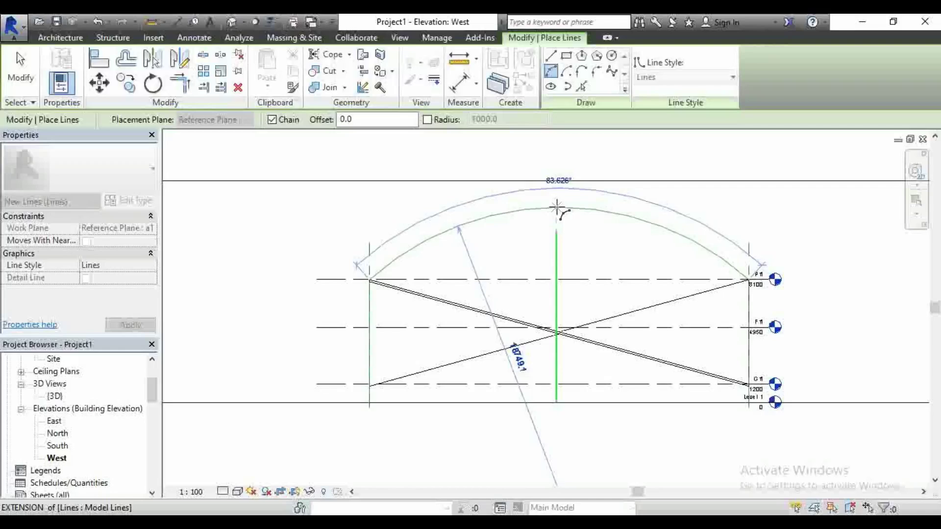
left_click(557, 203)
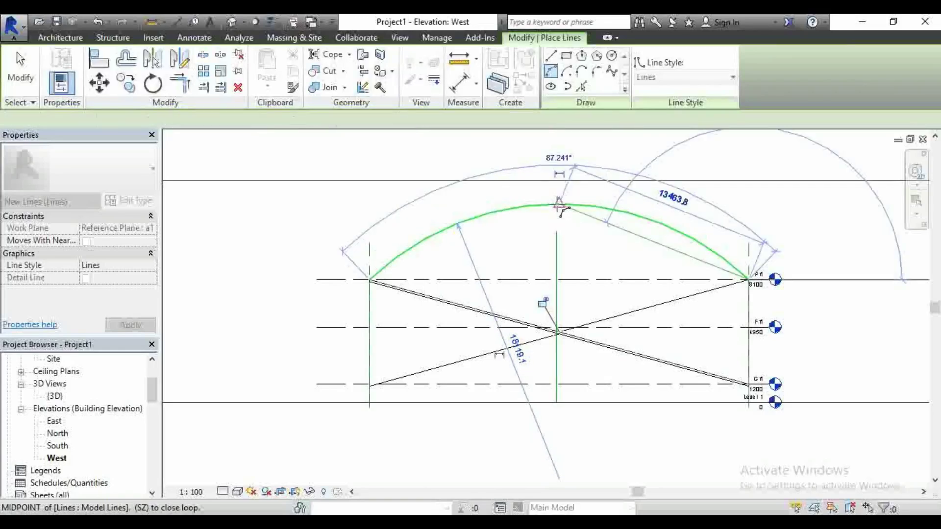
key("Escape")
key("Escape")
Set the radius of the arc above level P fl to 18000.
left_click(504, 219)
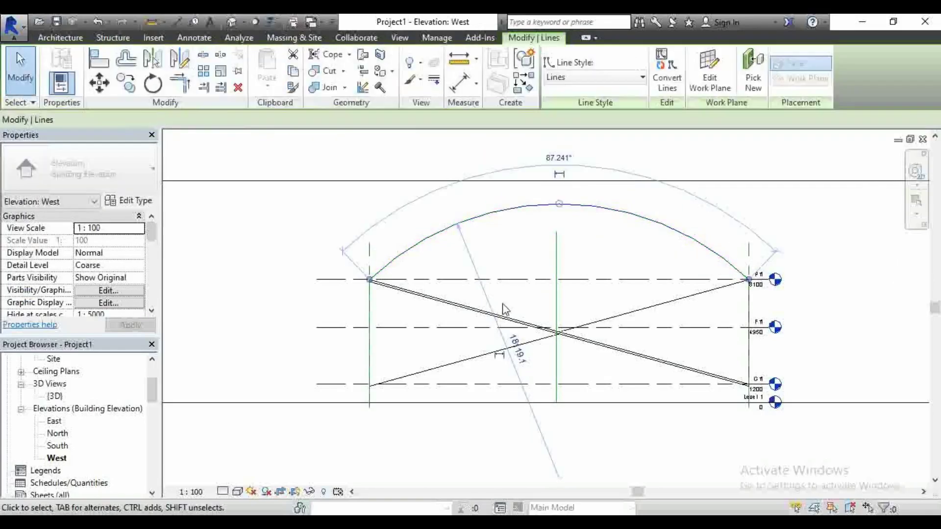
left_click(513, 340)
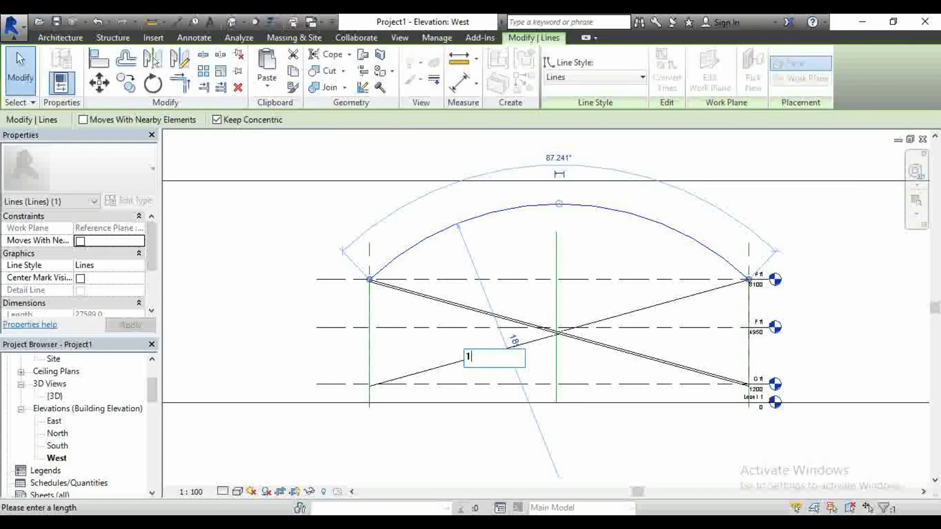
type("18000")
key("Return")
left_click(598, 248)
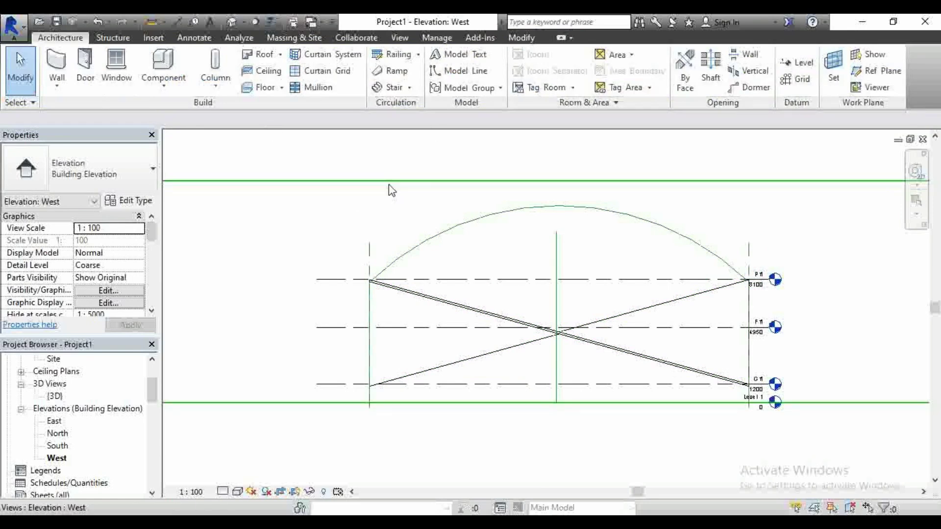
Create a similar model line on Reference Plane a2, running horizontally between the two roof ends slightly below level P fl.
left_click(435, 245)
right_click(430, 238)
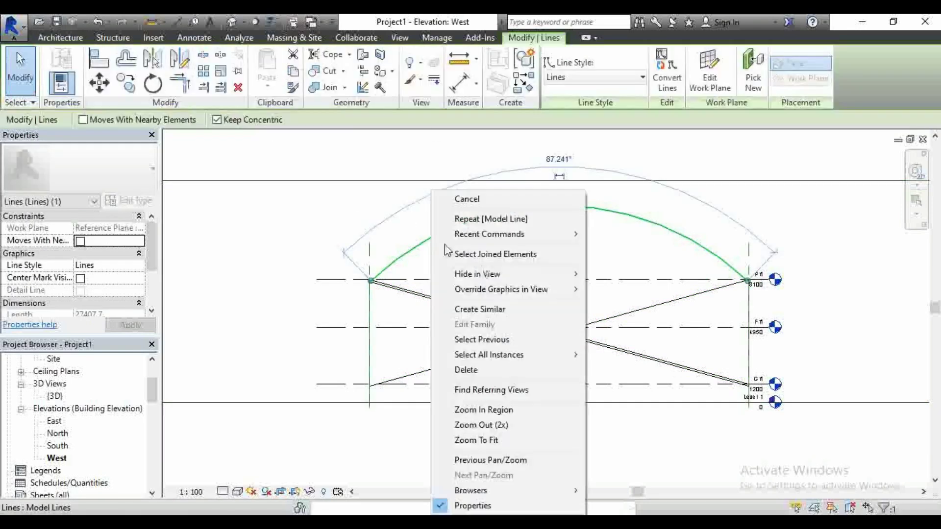
left_click(490, 309)
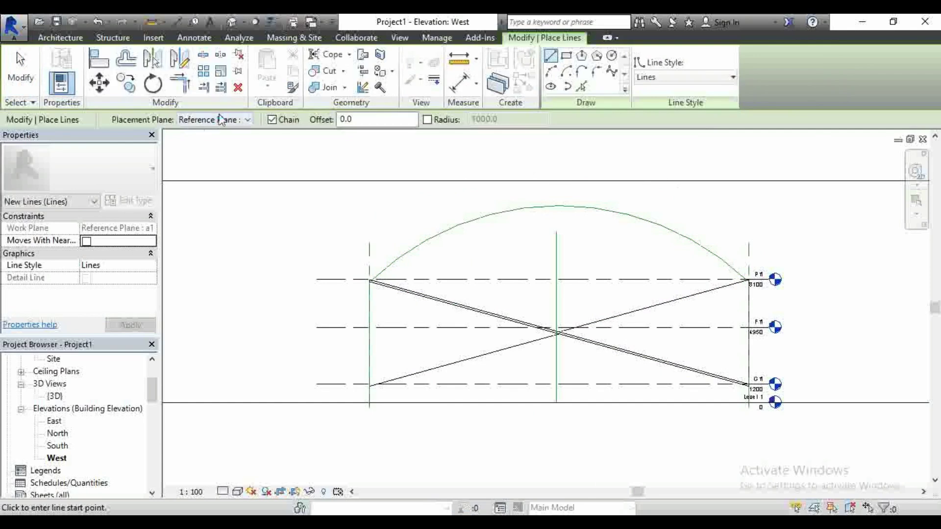
left_click(222, 120)
left_click(231, 155)
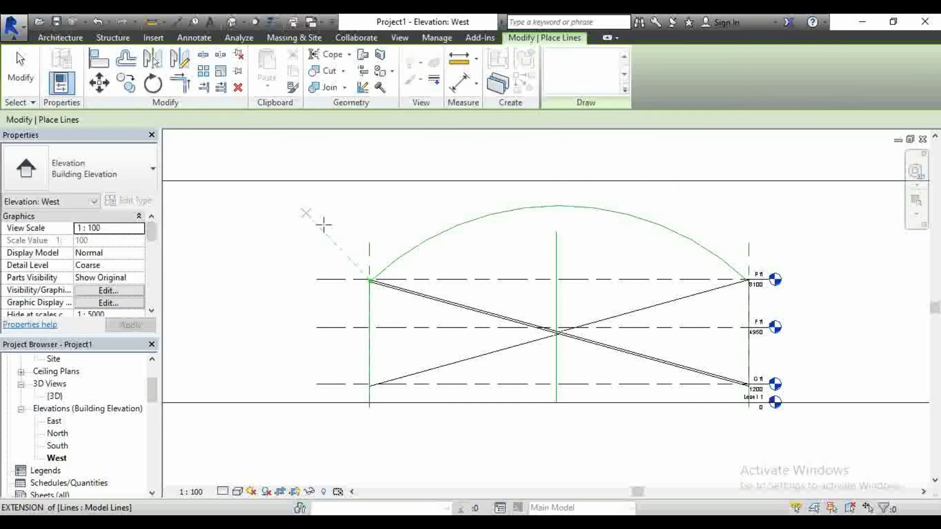
scroll(368, 294, "up", 5)
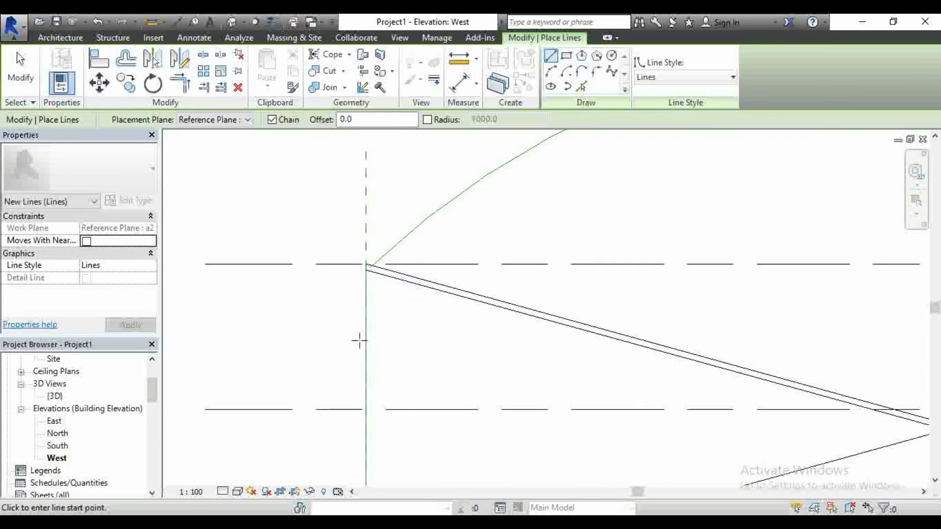
left_click(365, 317)
scroll(368, 316, "down", 5)
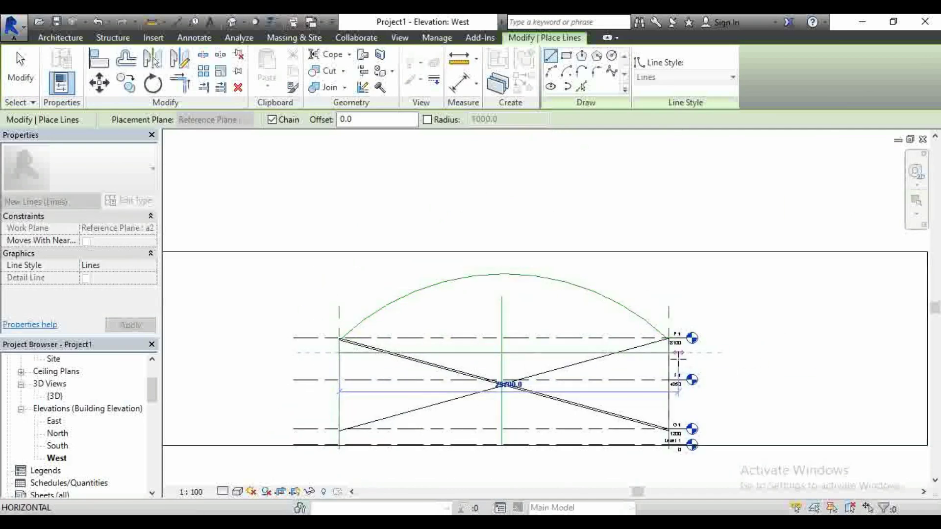
scroll(677, 355, "up", 2)
left_click(669, 351)
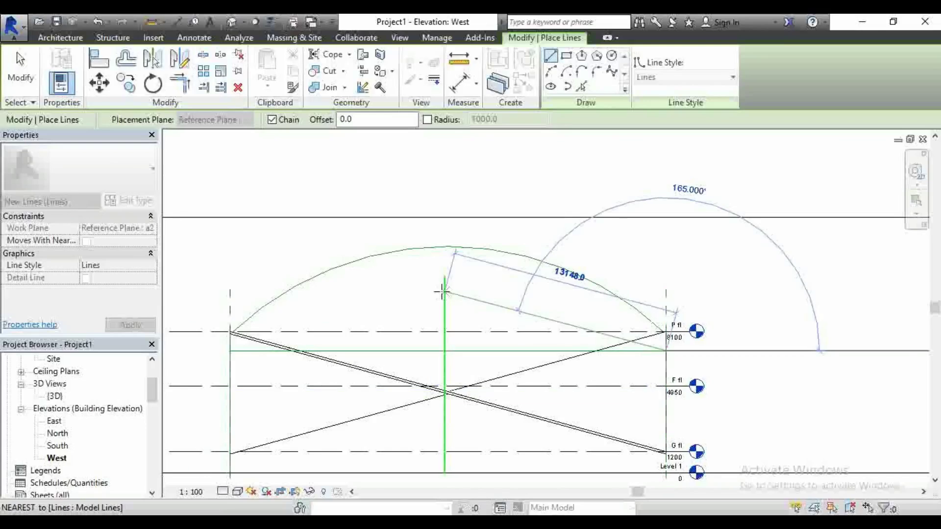
Delete the horizontal model line running between the two roof ends just below level P fl.
key("Escape")
key("Escape")
left_click(472, 351)
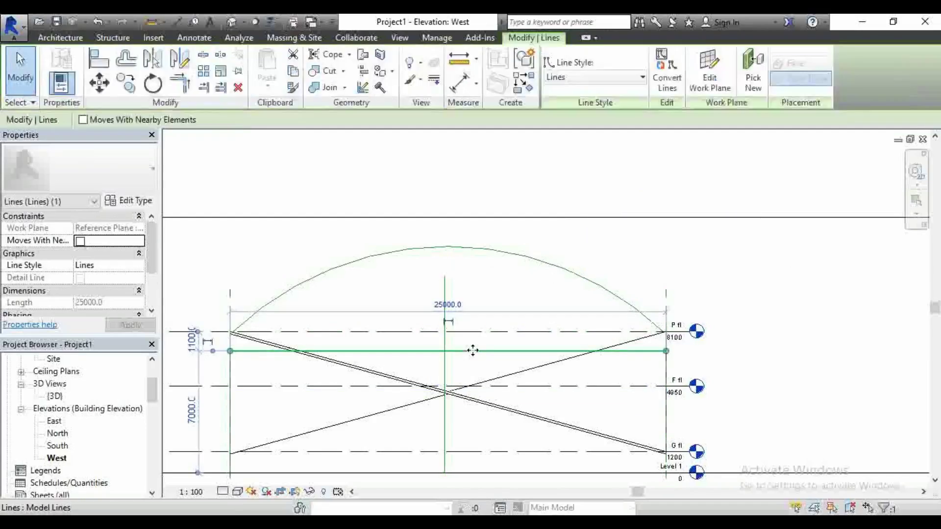
key("Delete")
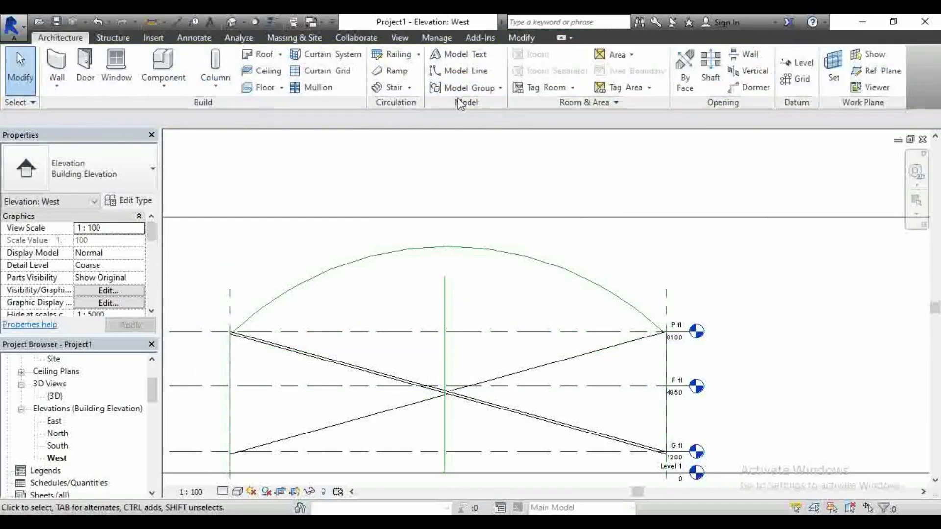
Draw a start-end-radius model arc on Reference Plane a2 between the roof ends slightly below level P fl, peaking at the top of the central vertical line.
left_click(441, 74)
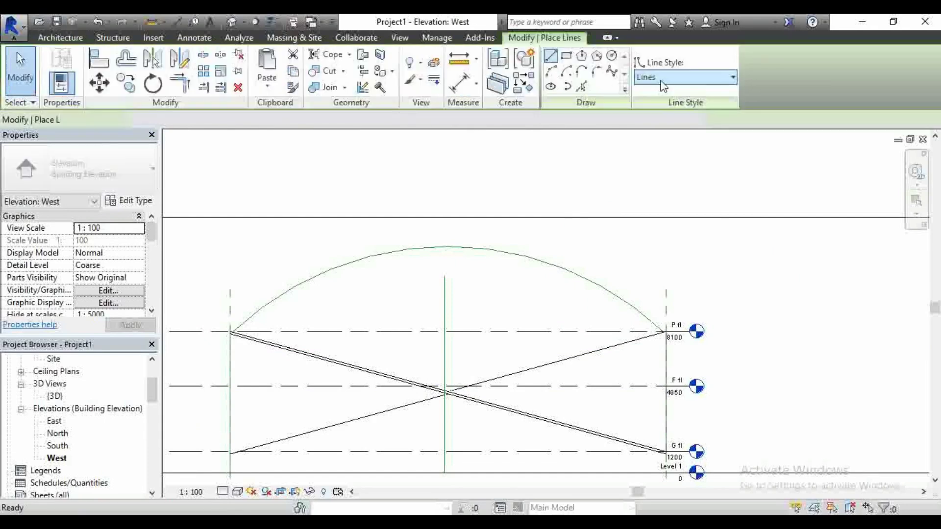
left_click(551, 72)
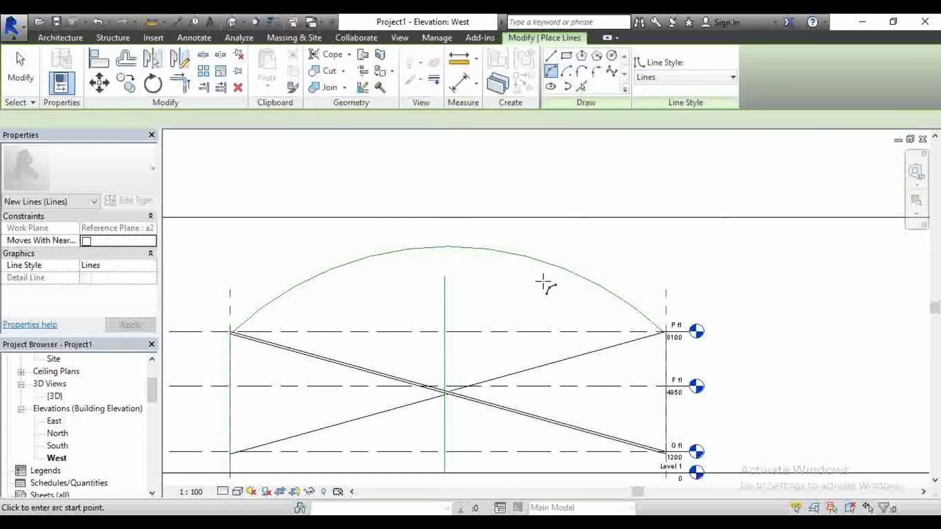
scroll(336, 330, "up", 4)
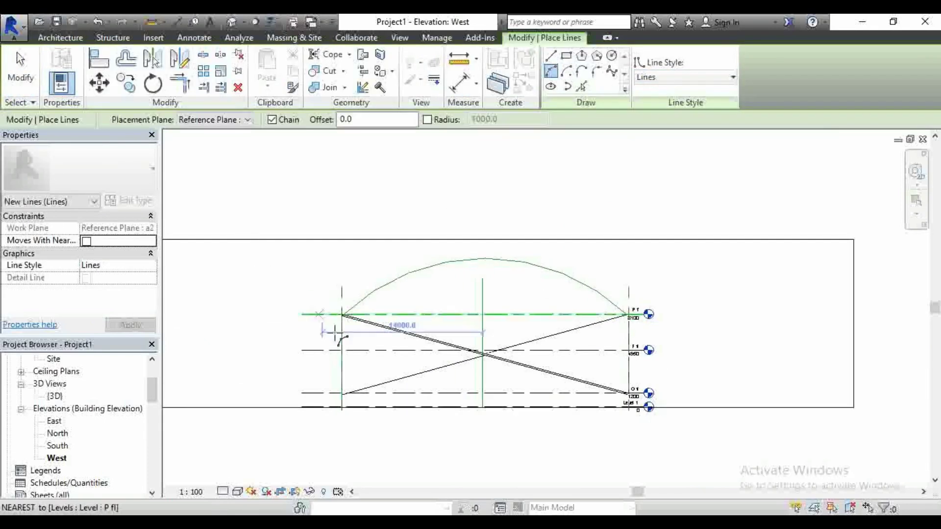
left_click(340, 259)
scroll(283, 269, "down", 5)
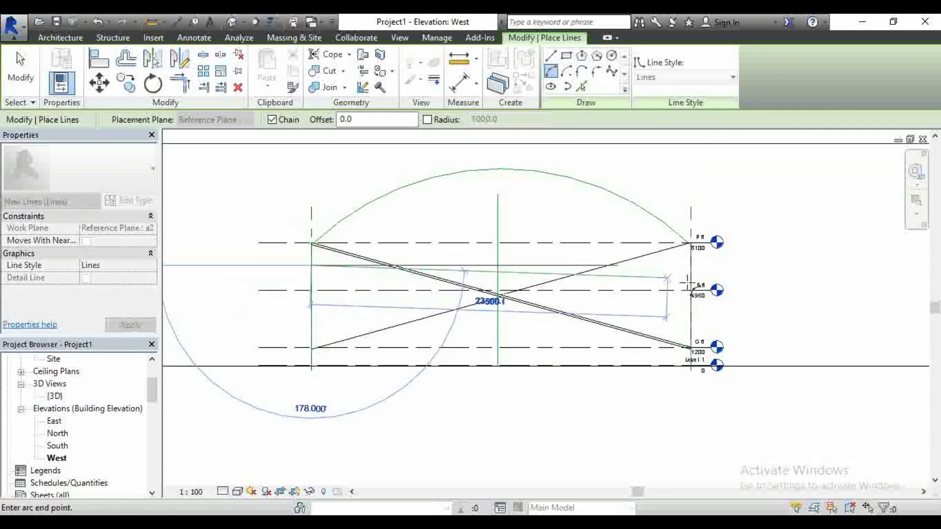
scroll(692, 279, "up", 3)
left_click(688, 256)
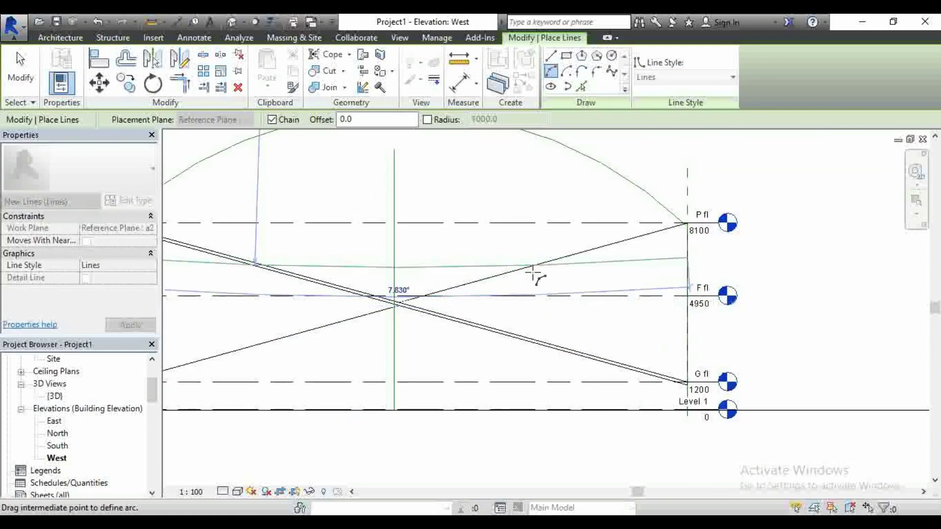
scroll(493, 305, "down", 2)
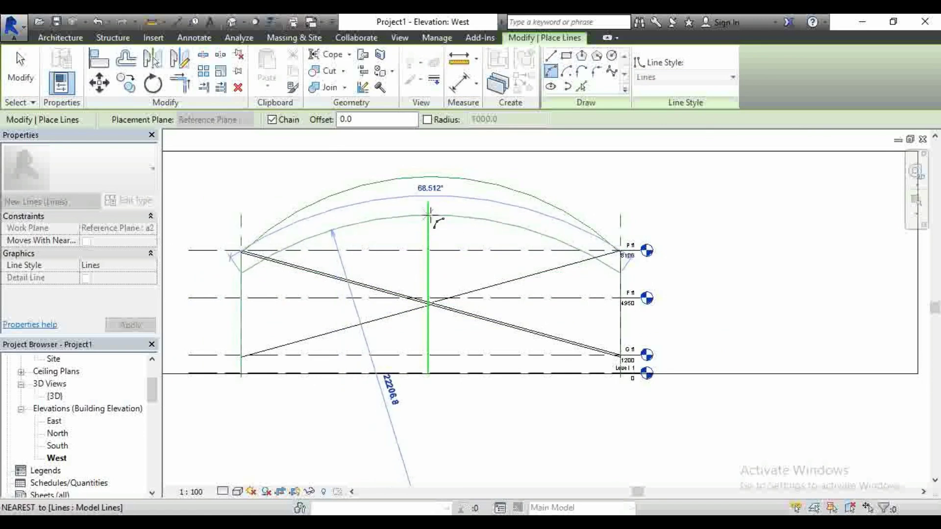
left_click(428, 201)
key("Escape")
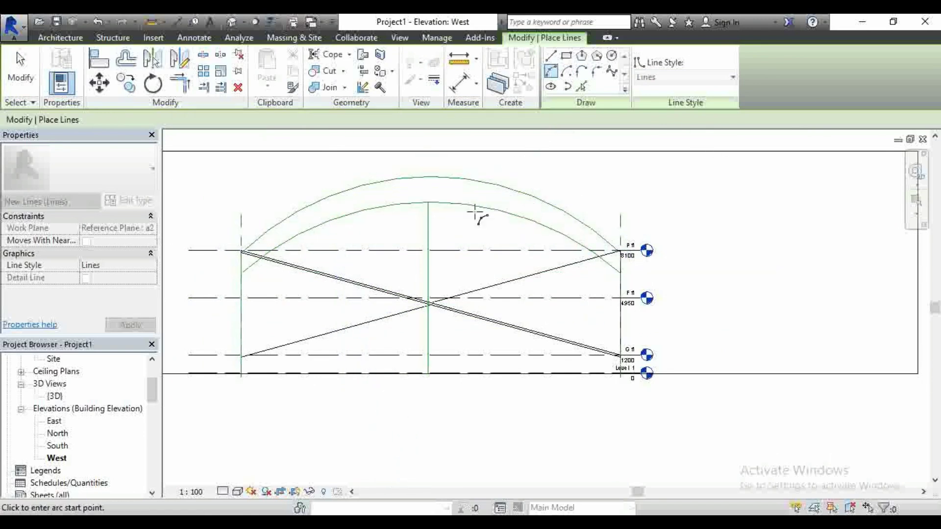
Draw a model arc on Reference Plane a3 between the roof ends just below level F fl, bulging upward with a radius of about 25970.
scroll(478, 163, "down", 2)
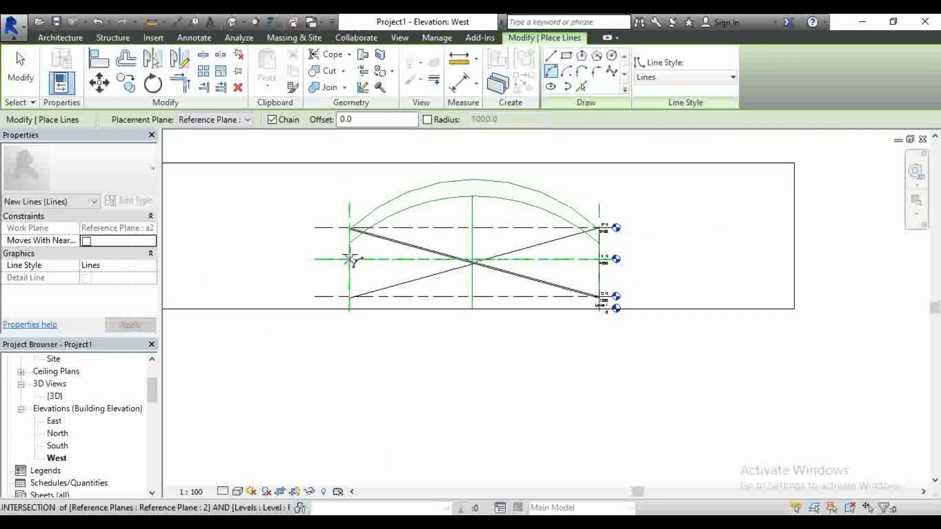
left_click(492, 187)
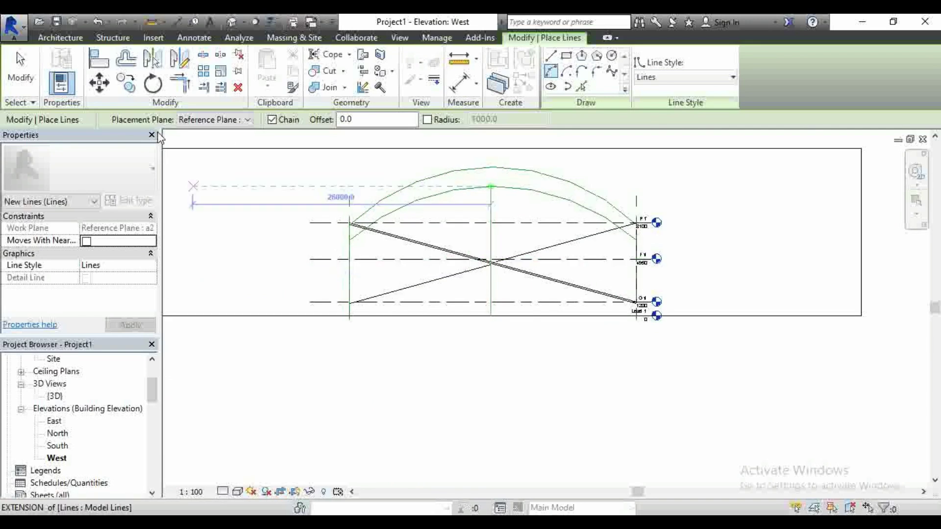
left_click(209, 123)
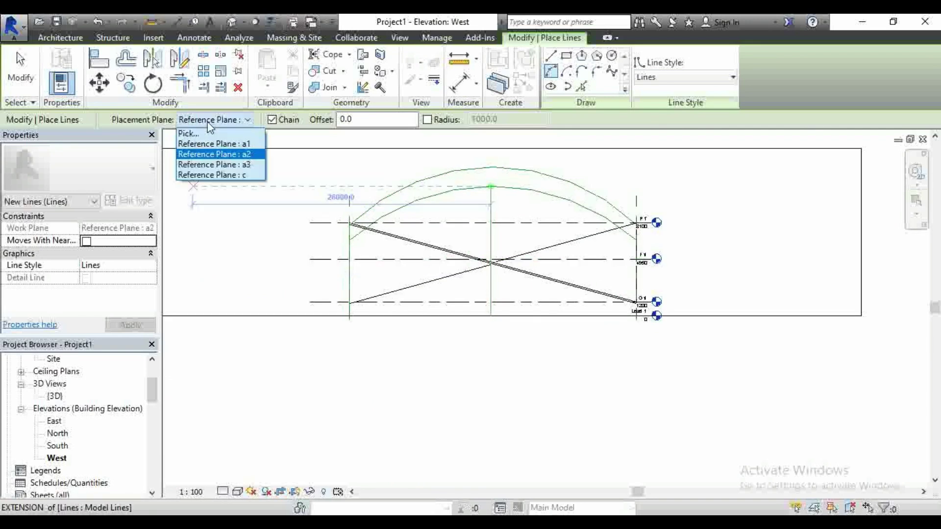
left_click(231, 164)
scroll(351, 270, "up", 3)
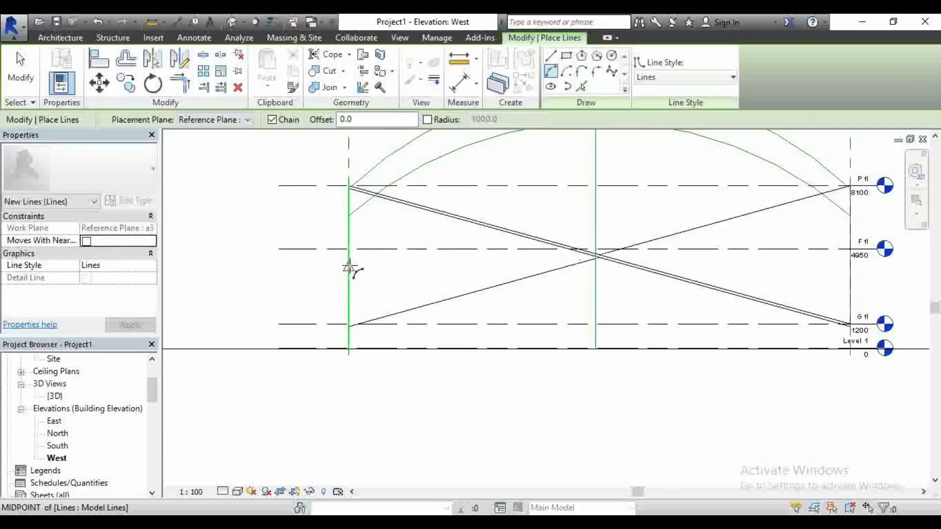
left_click(349, 267)
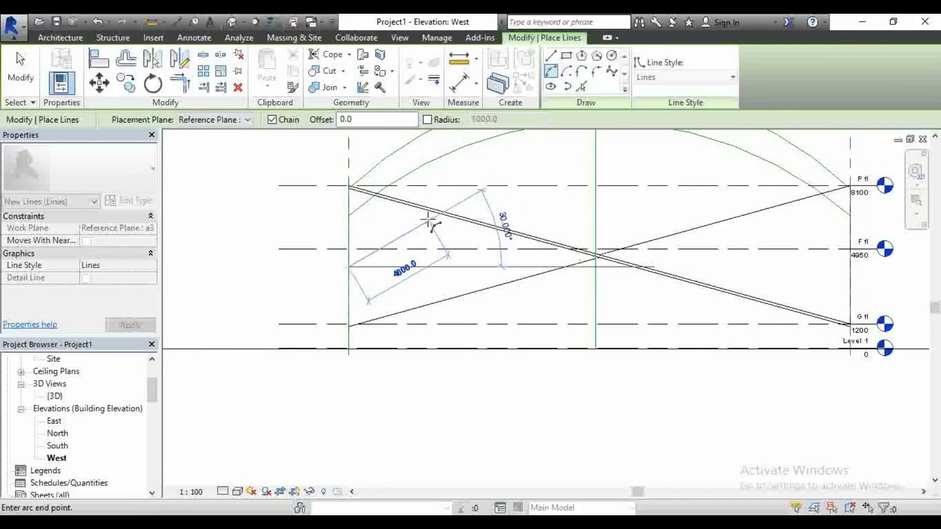
left_click(850, 267)
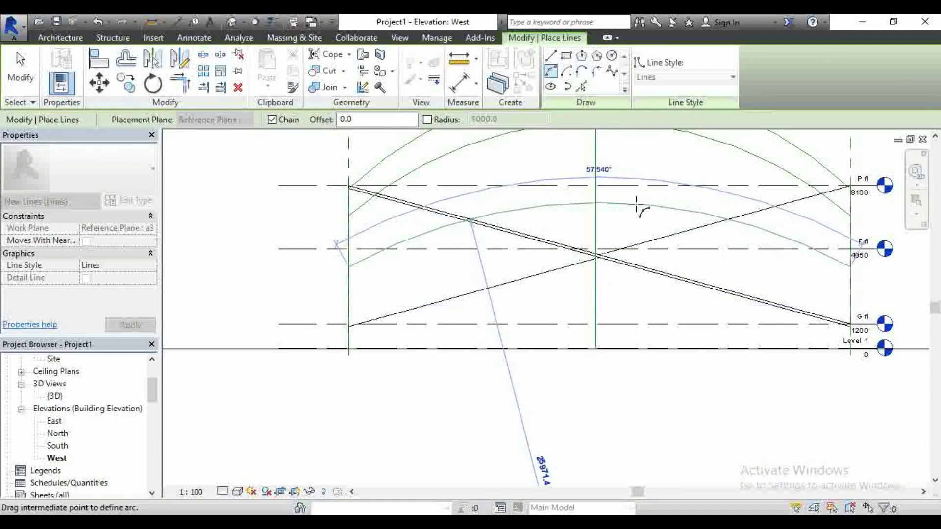
left_click(637, 206)
scroll(416, 221, "down", 3)
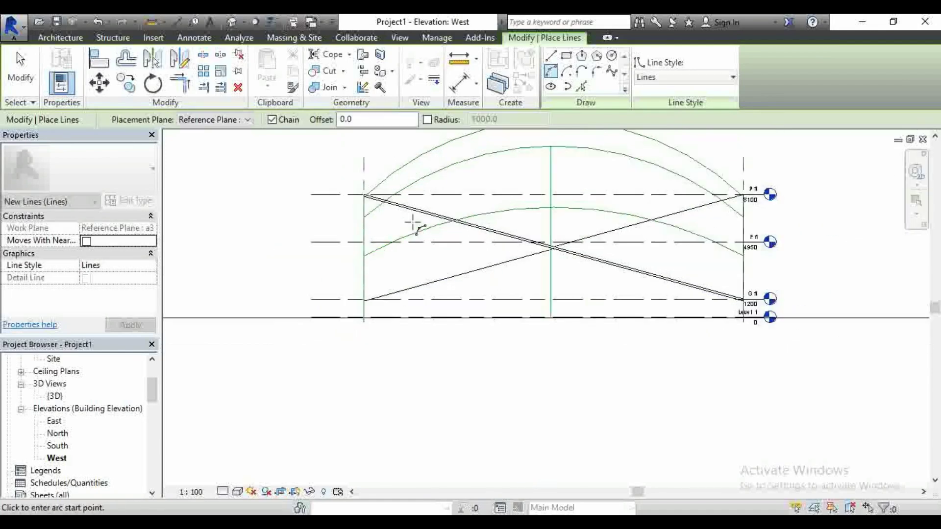
Draw a model arc on Reference Plane c between the roof ends at Level 1, bulging upward with a radius of about 24560.
left_click(234, 120)
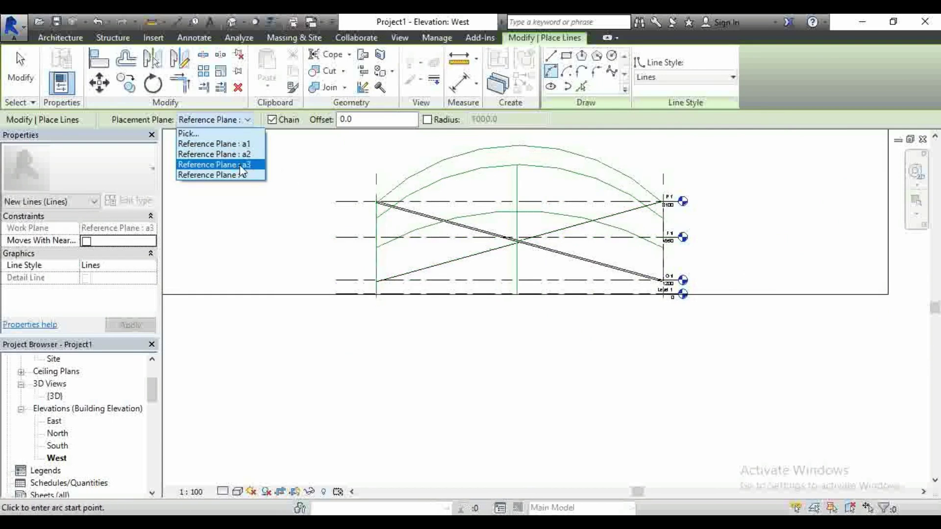
left_click(242, 175)
scroll(373, 299, "up", 4)
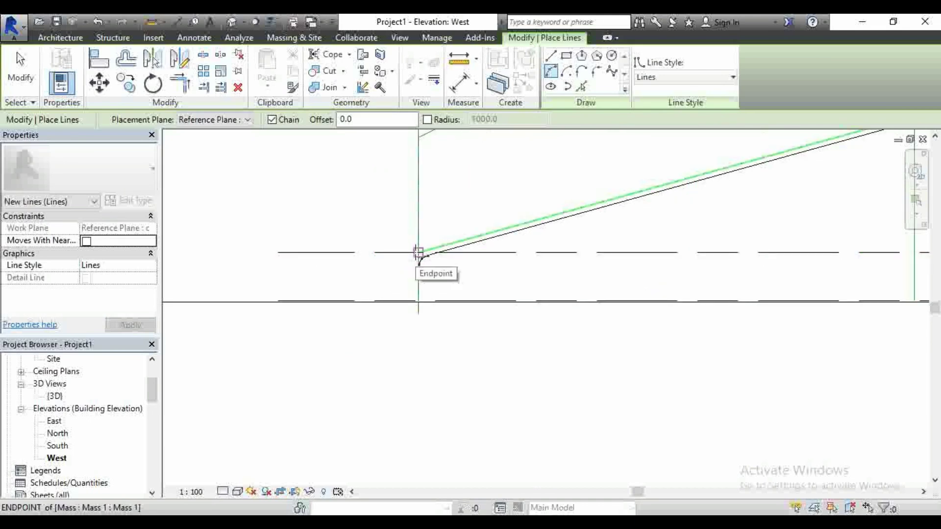
left_click(419, 301)
scroll(378, 315, "down", 3)
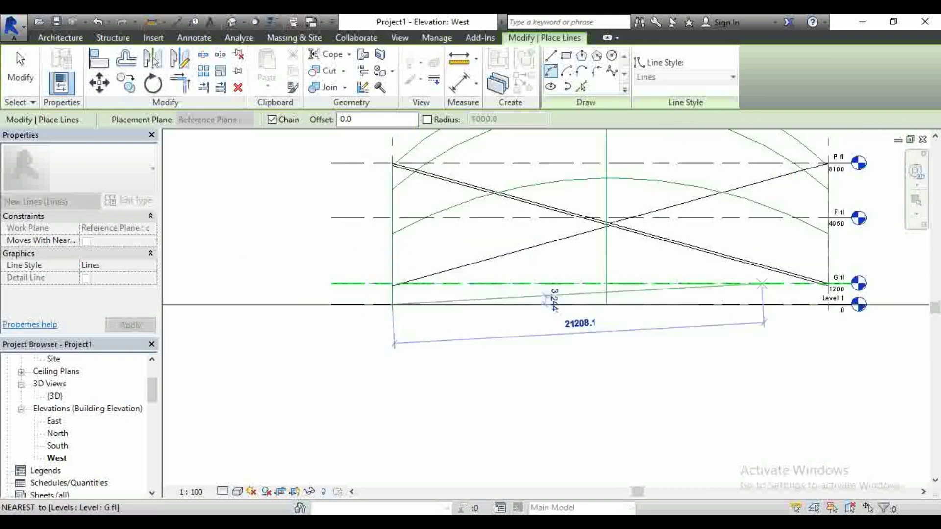
left_click(828, 303)
scroll(826, 316, "down", 4)
scroll(826, 321, "up", 2)
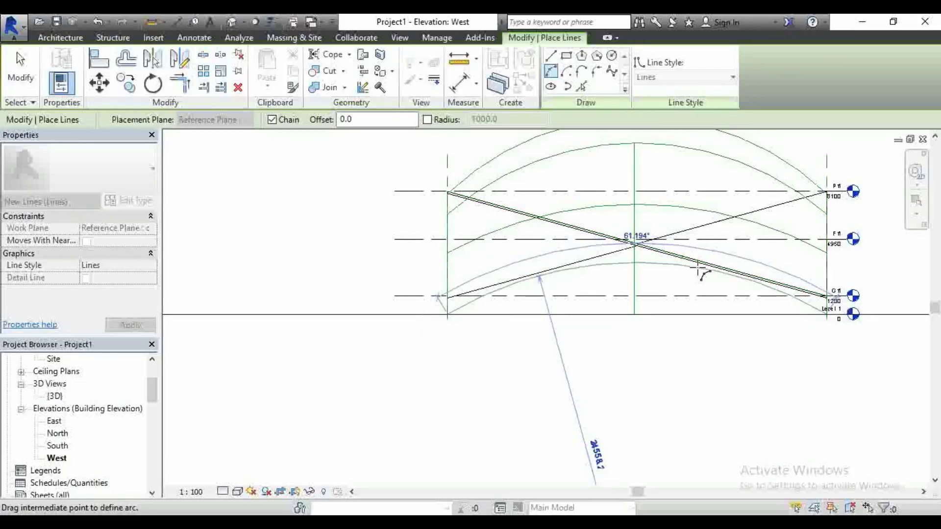
key("Escape")
key("Escape")
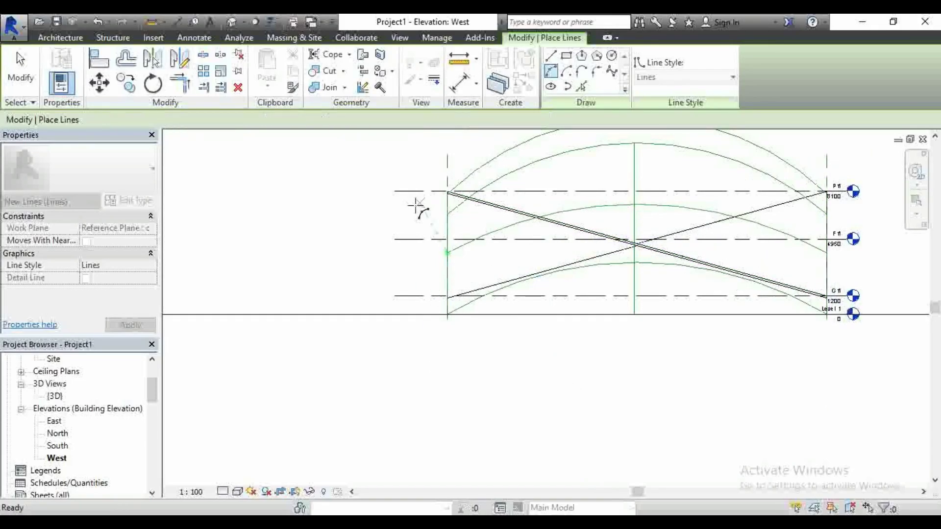
Examine the staggered arc profiles beside the warped roof in the 3D view.
left_click(232, 22)
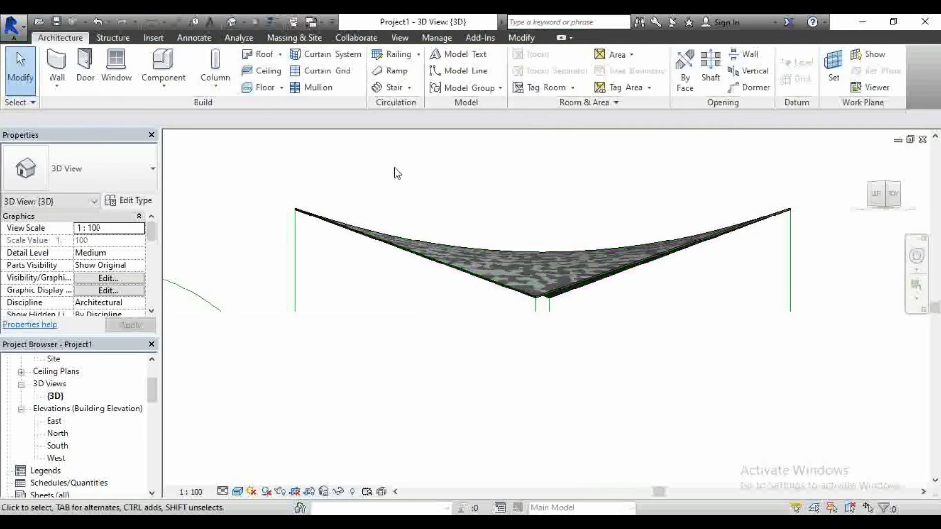
scroll(542, 285, "down", 4)
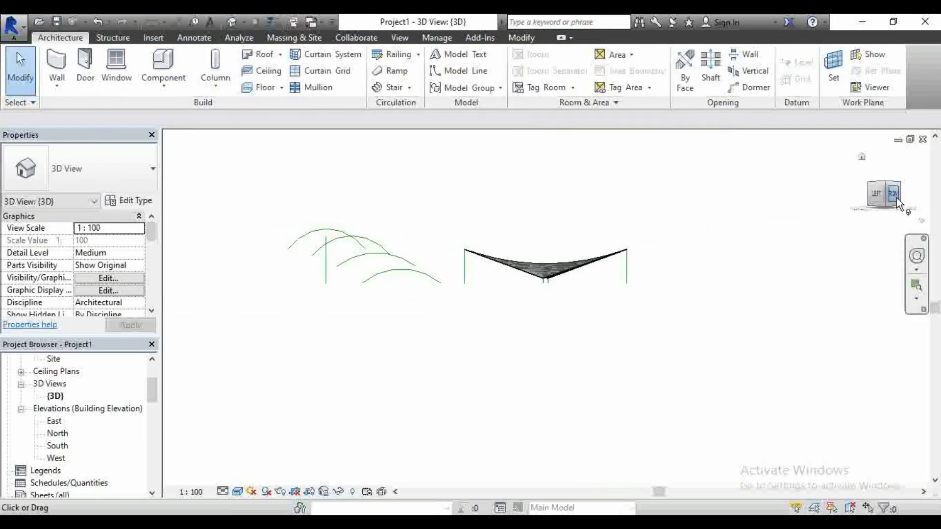
mouse_move(899, 204)
left_mouse_down()
mouse_move(916, 216)
mouse_move(882, 221)
mouse_move(889, 213)
mouse_move(864, 210)
left_mouse_up()
scroll(779, 212, "down", 2)
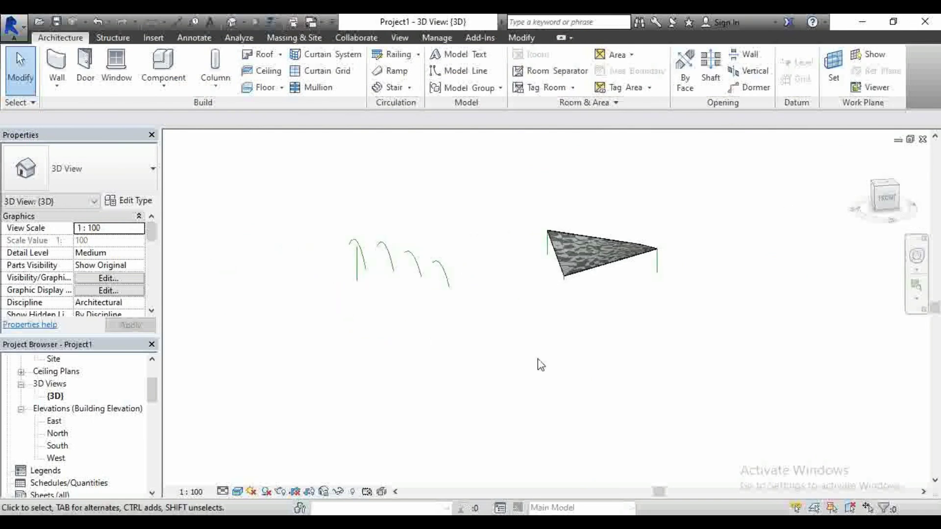
scroll(66, 398, "up", 3)
In the Level 1 floor plan, filter the selection around the arc planes to model lines only and mirror them about Reference Plane c.
double_click(60, 396)
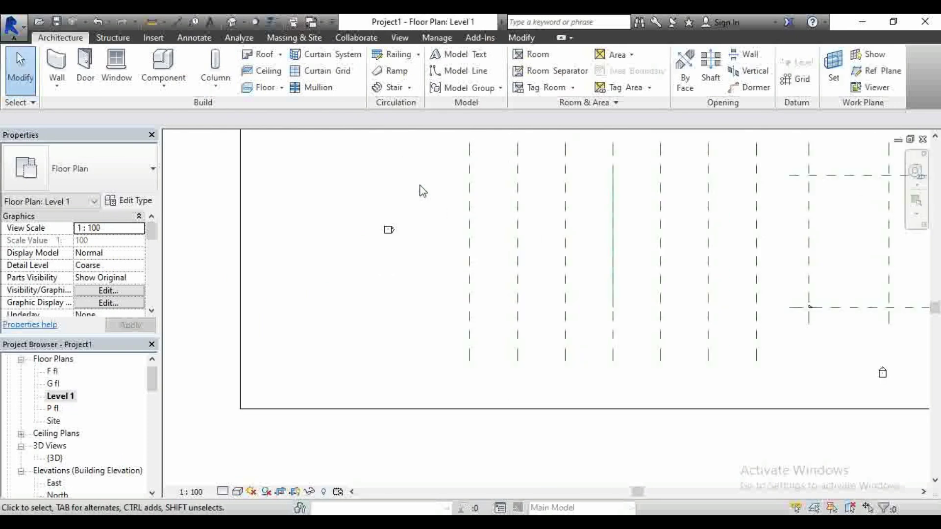
scroll(421, 191, "down", 2)
scroll(490, 149, "up", 1)
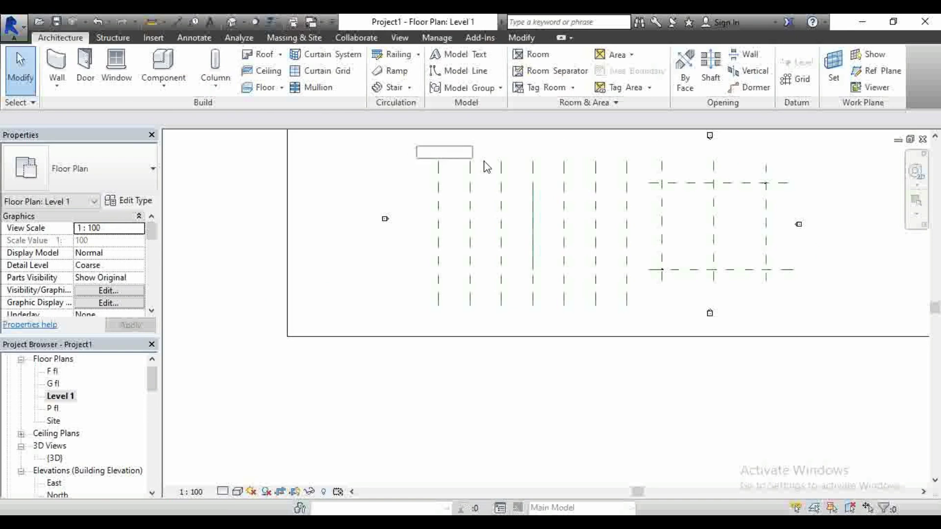
left_click_drag(583, 234, 559, 332)
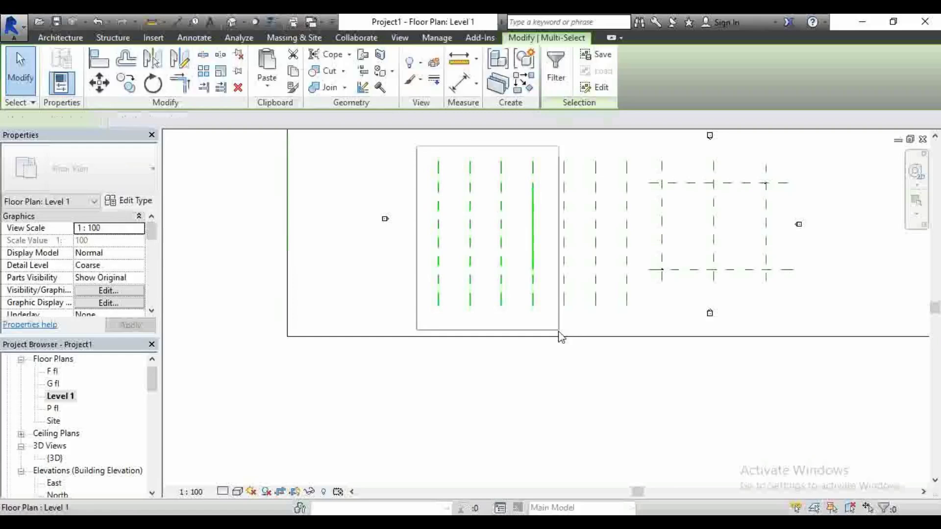
left_click(557, 74)
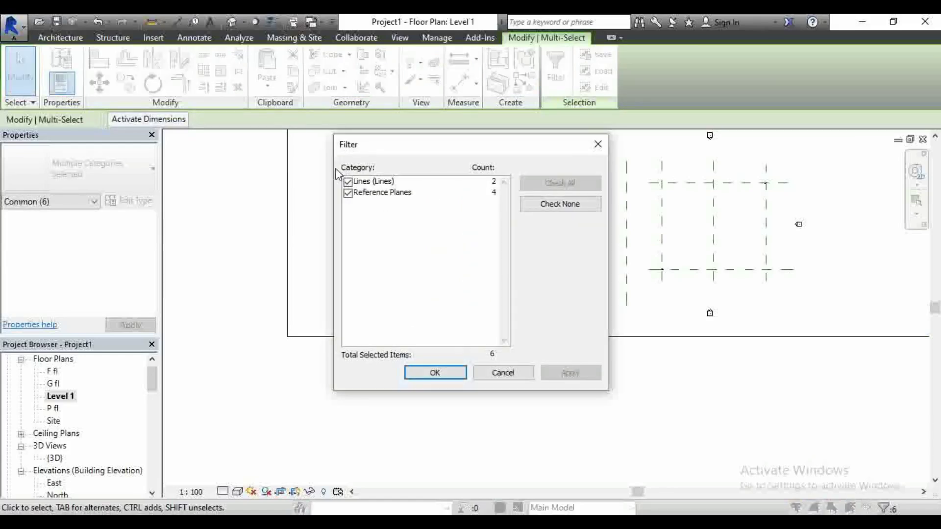
left_click(348, 193)
left_click(447, 373)
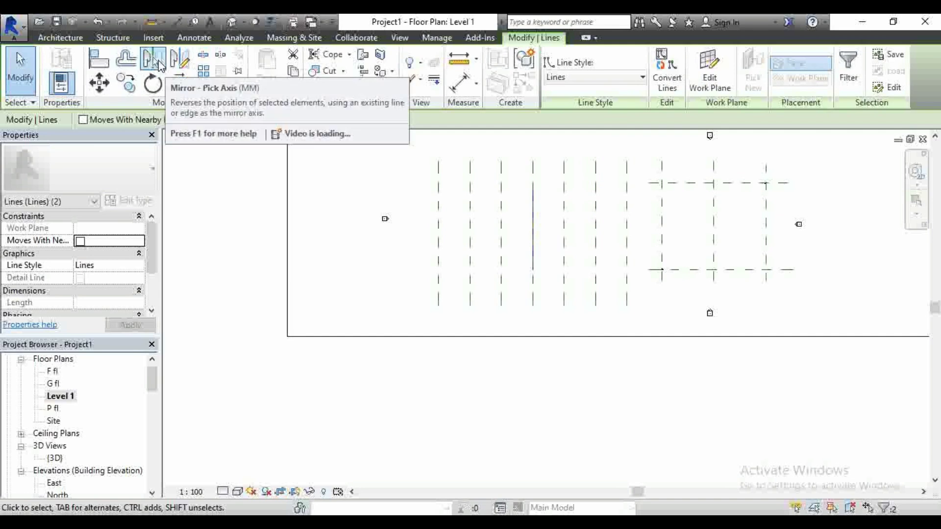
left_click(158, 63)
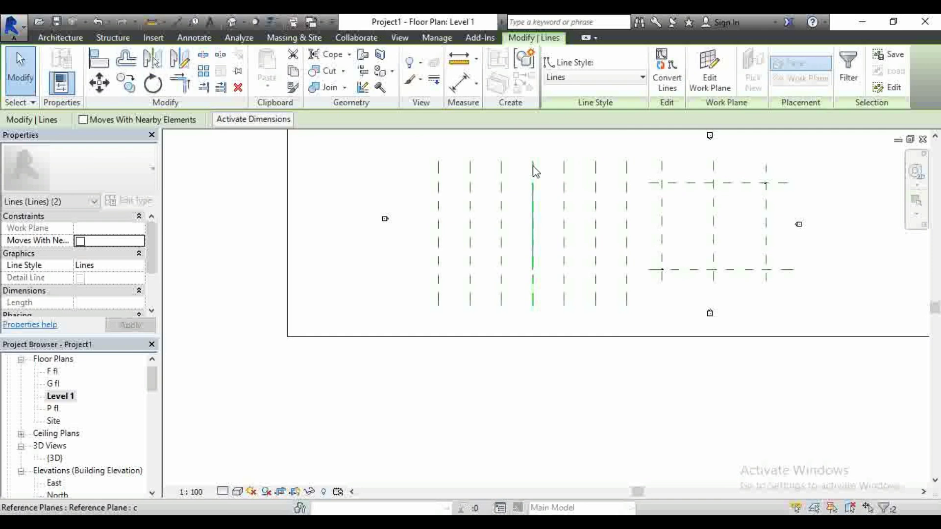
left_click(411, 181)
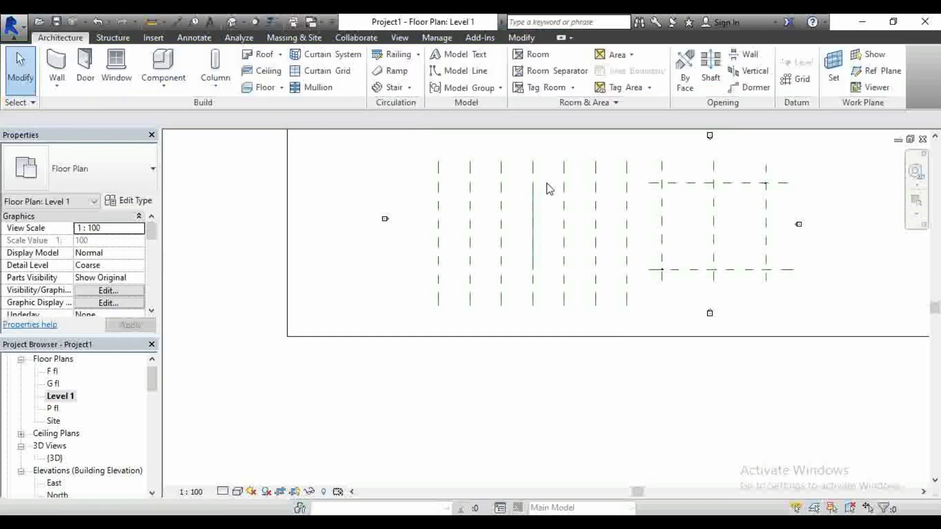
Select the four arc profiles beside the warped roof in the 3D view and examine them in the Level 1 floor plan.
left_click(243, 22)
left_click(267, 37)
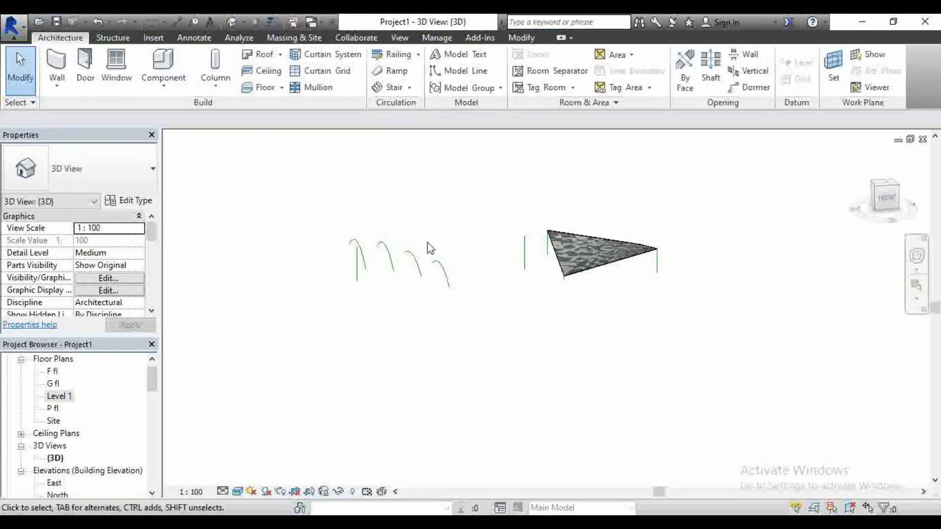
left_click_drag(895, 201, 919, 202)
scroll(314, 303, "up", 2)
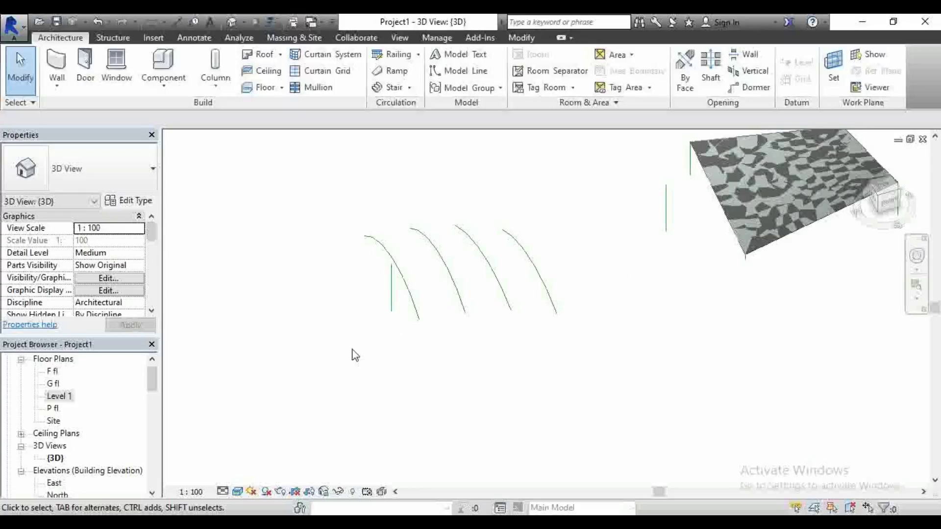
left_click(416, 318)
left_click(459, 307, "ctrl")
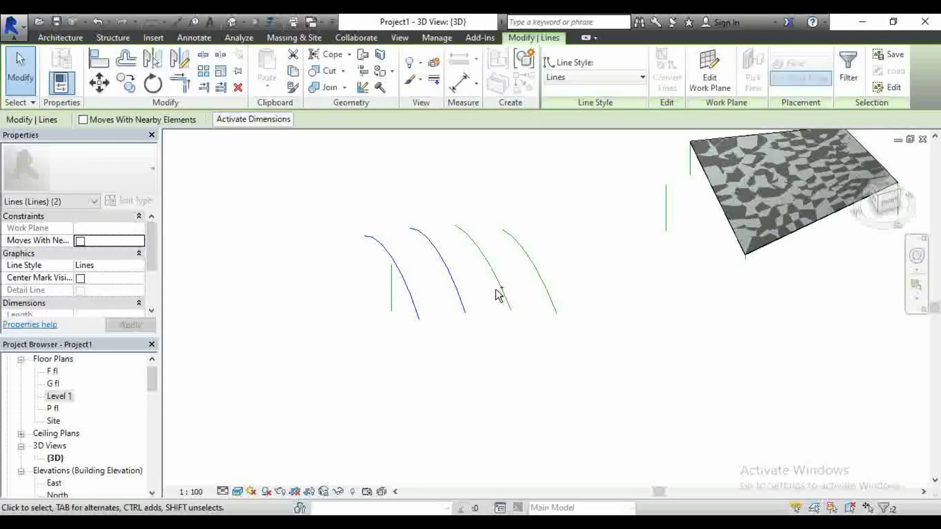
left_click(505, 294, "ctrl")
left_click(549, 286, "ctrl")
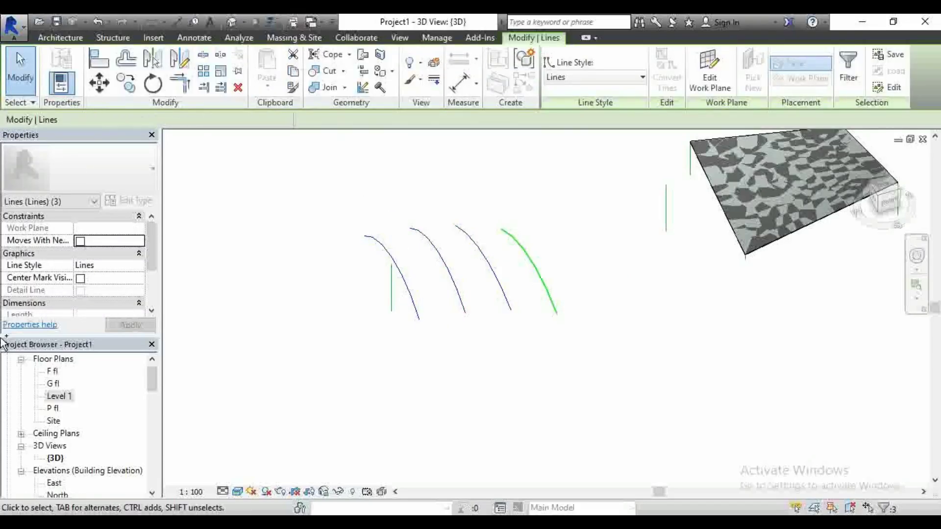
double_click(59, 396)
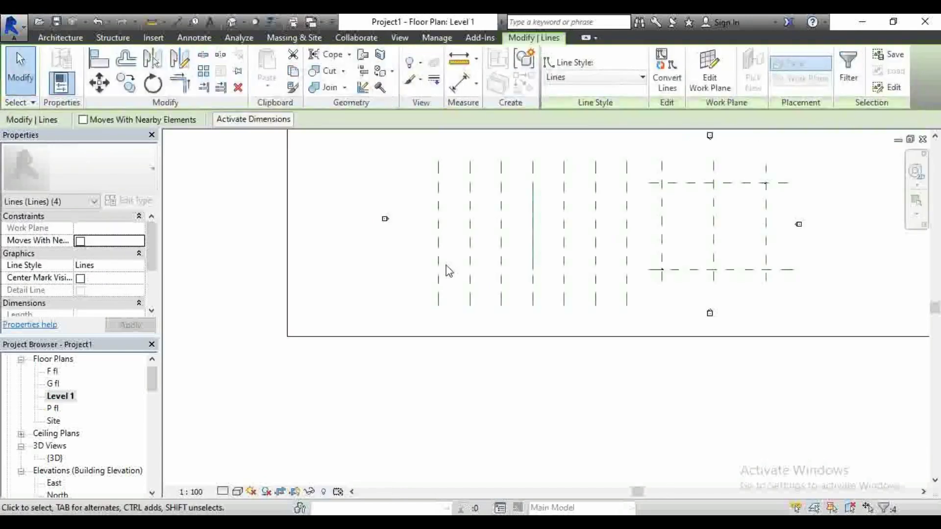
scroll(500, 240, "up", 3)
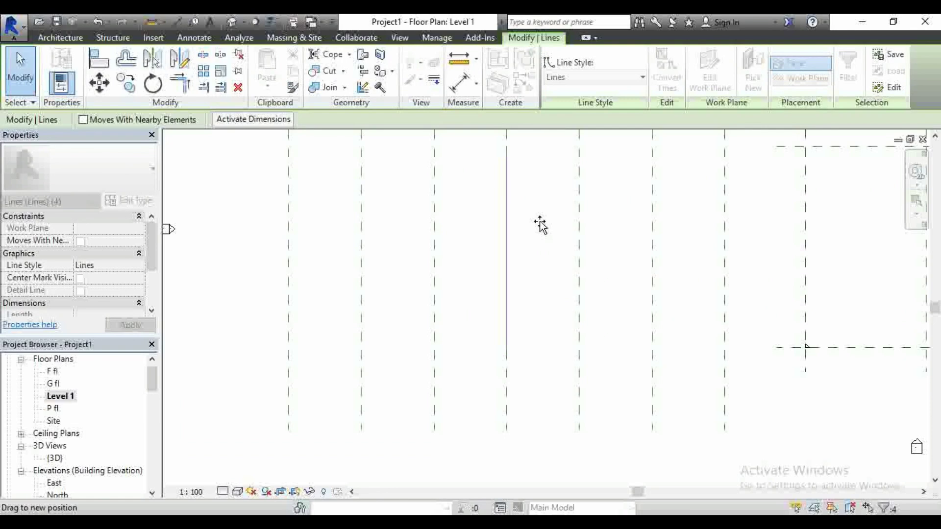
scroll(516, 214, "down", 2)
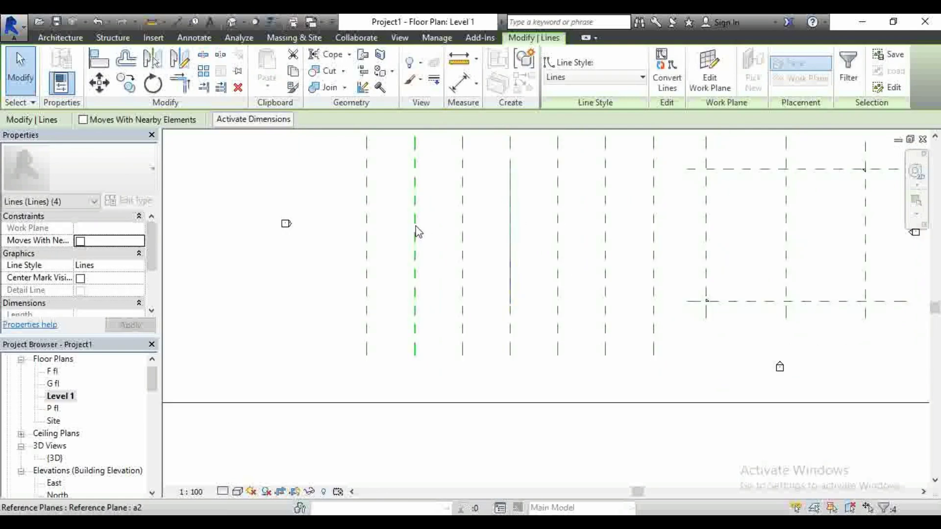
scroll(388, 260, "down", 2)
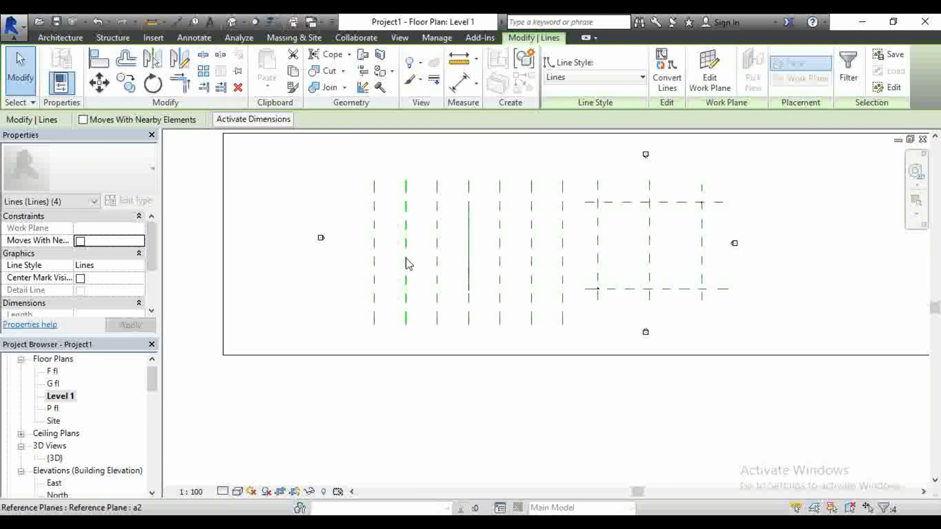
In the Site floor plan, show the crop region and extend it to take in all the arc reference planes.
double_click(54, 420)
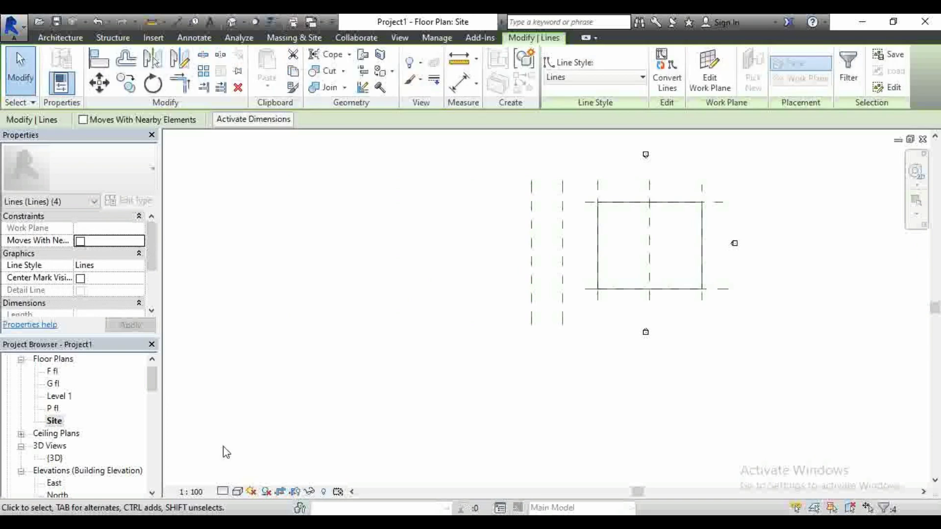
left_click(296, 493)
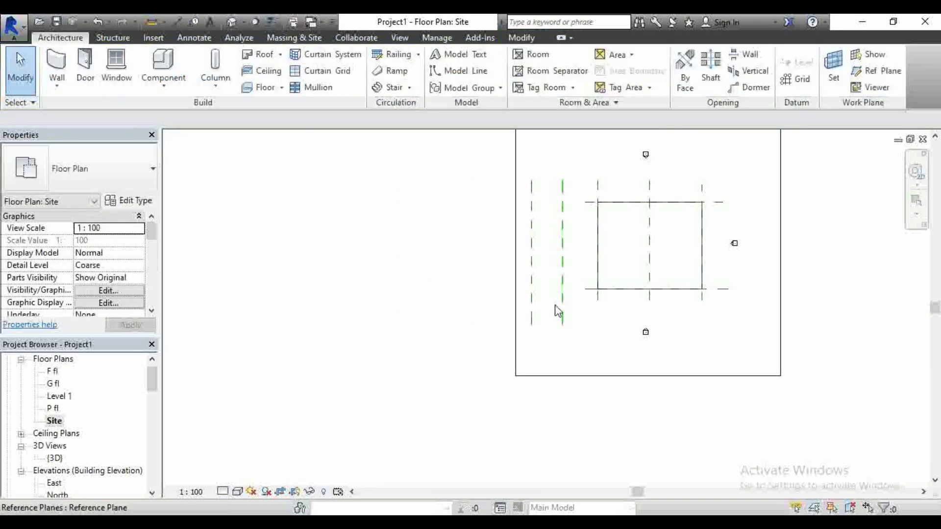
scroll(534, 294, "down", 3)
left_click(520, 216)
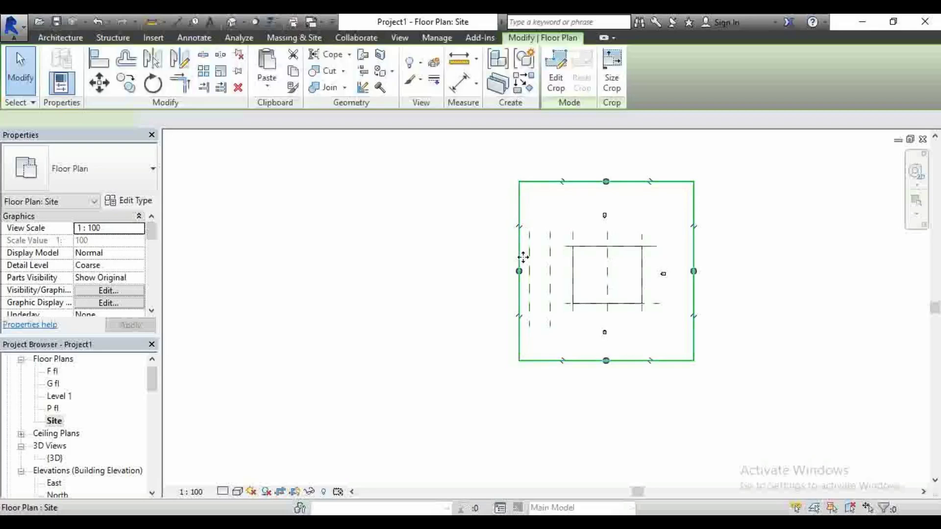
left_click_drag(519, 271, 399, 271)
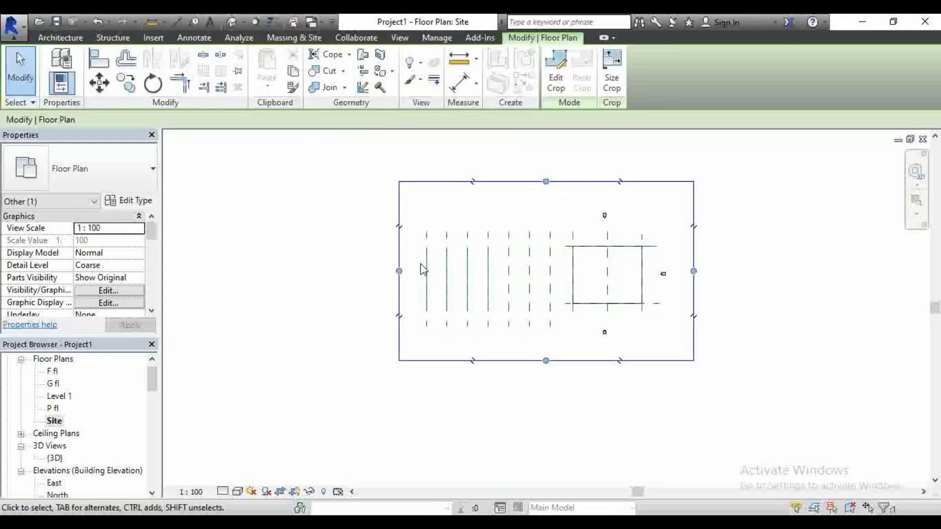
Filter the selection around the arc planes to lines only and mirror a copy about Reference Plane c in the Site plan.
scroll(461, 305, "up", 4)
left_click_drag(396, 164, 554, 370)
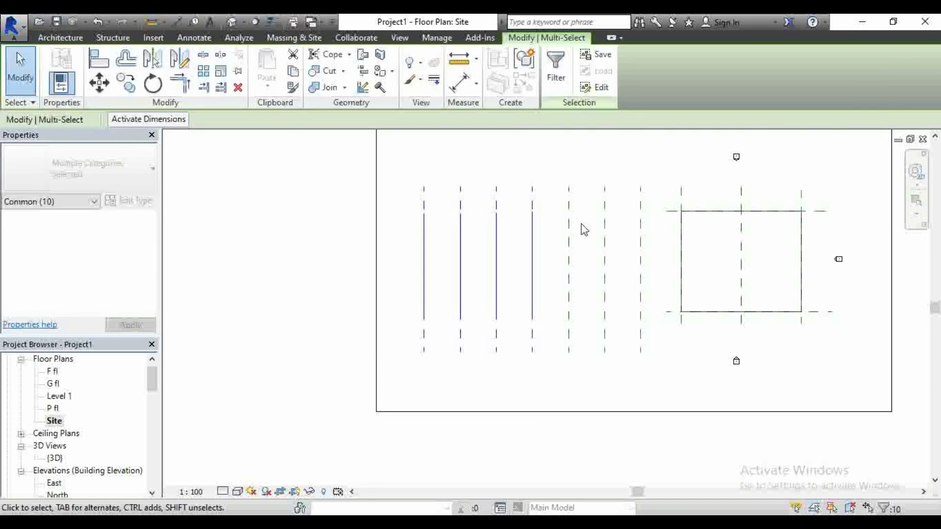
left_click(556, 71)
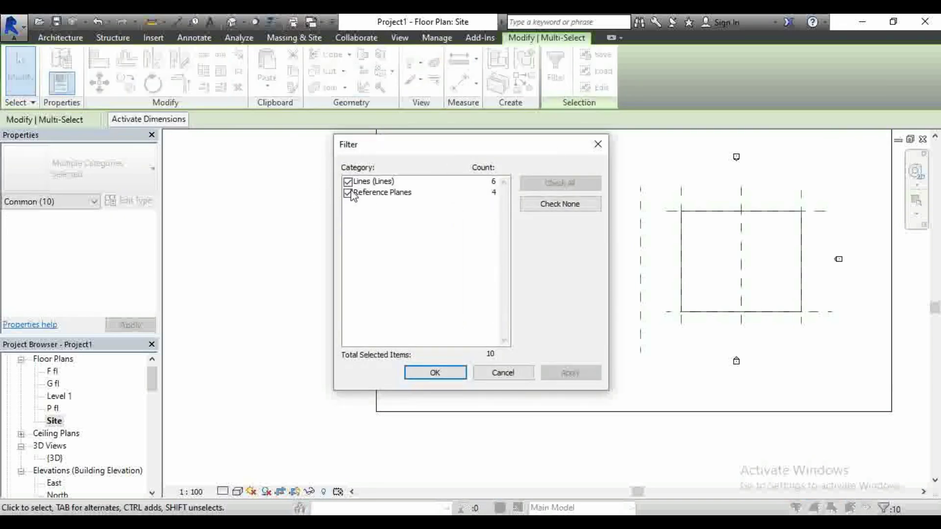
left_click(348, 193)
left_click(435, 372)
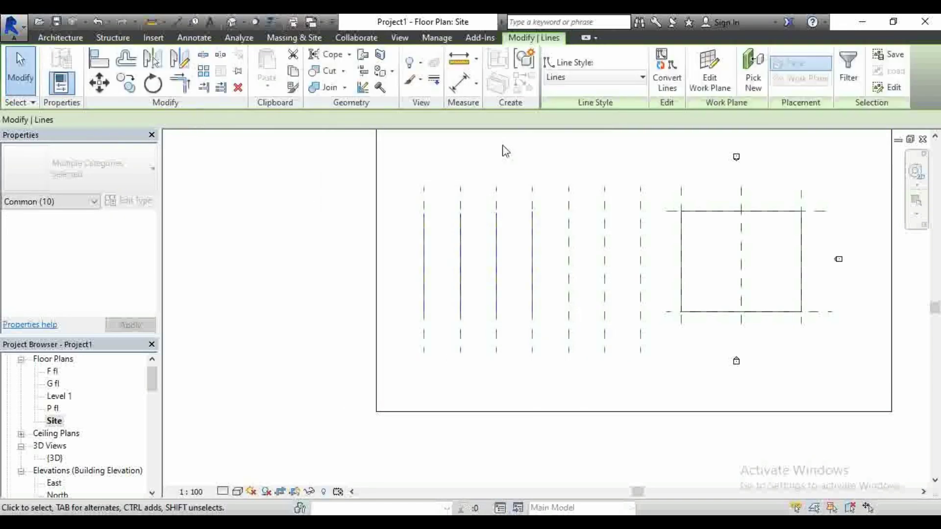
left_click(153, 58)
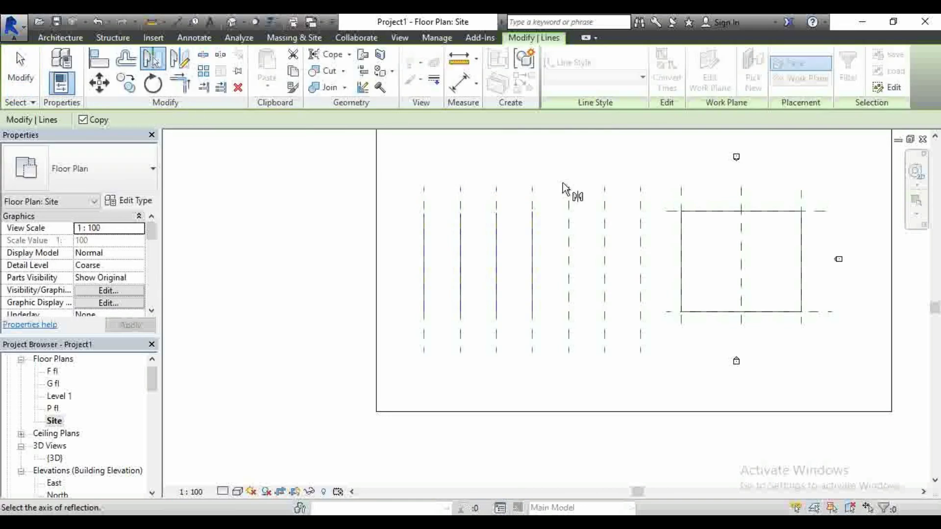
left_click(535, 192)
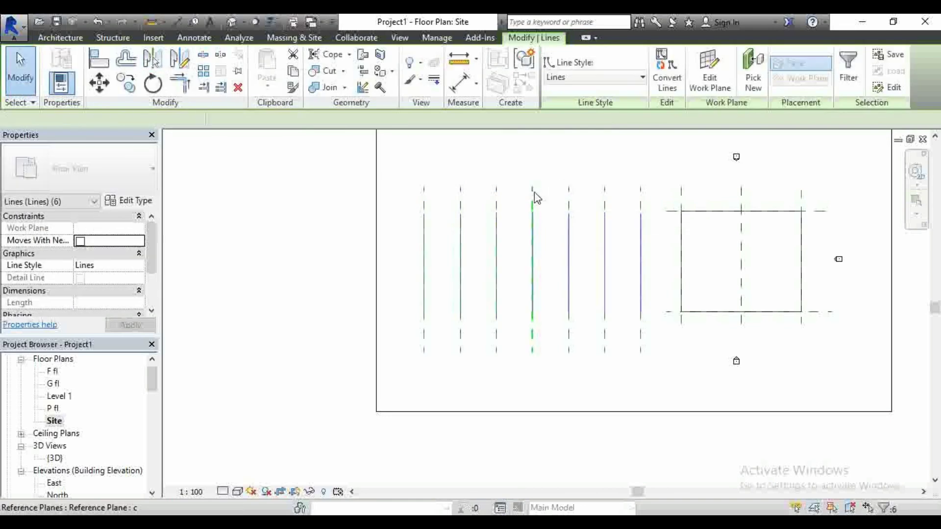
left_click(248, 288)
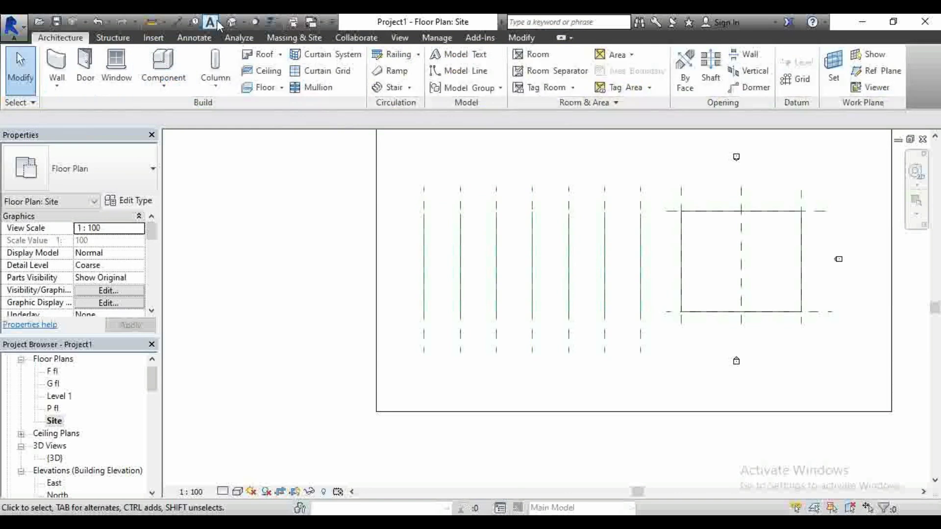
Start a new in-place mass in the 3D view, keeping the suggested name.
left_click(255, 21)
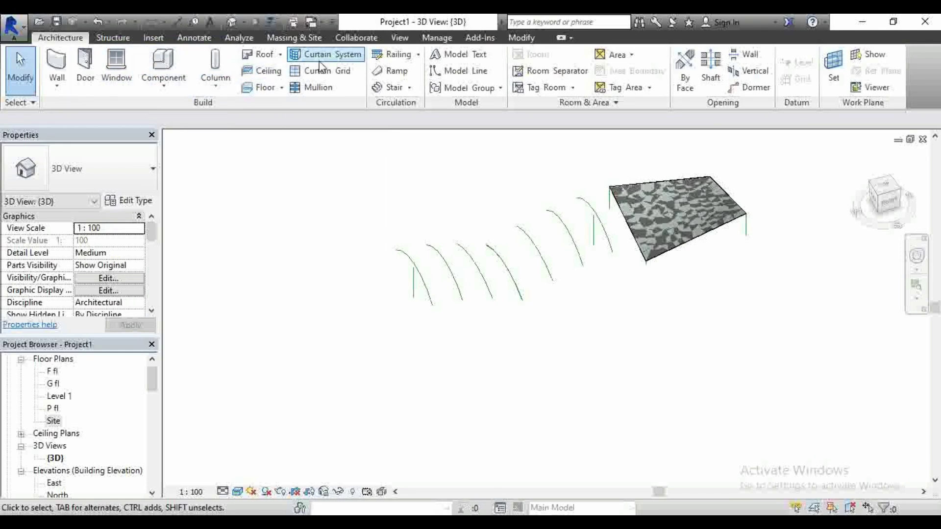
left_click(300, 40)
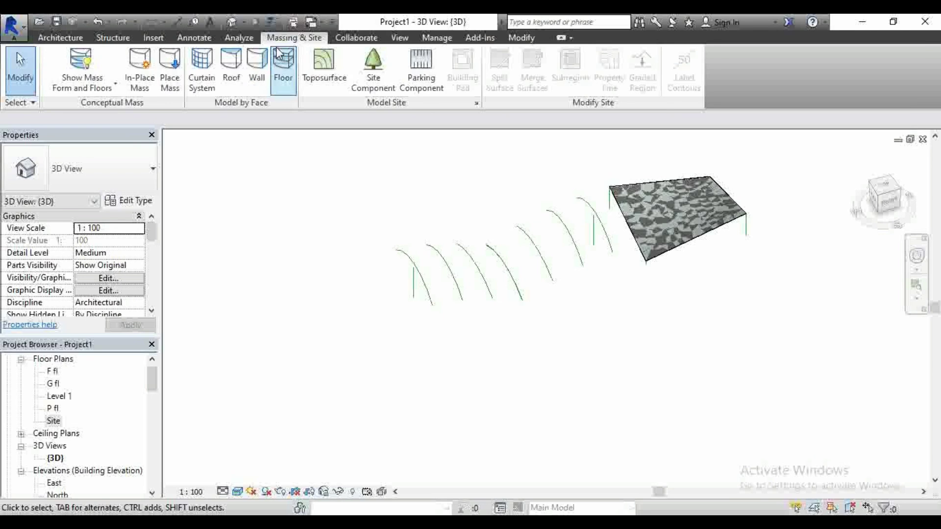
left_click(149, 77)
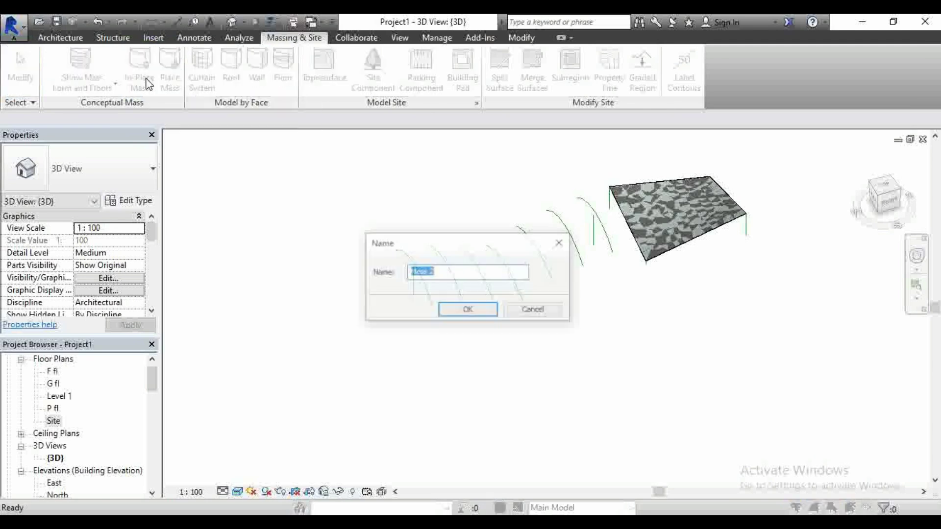
left_click(467, 312)
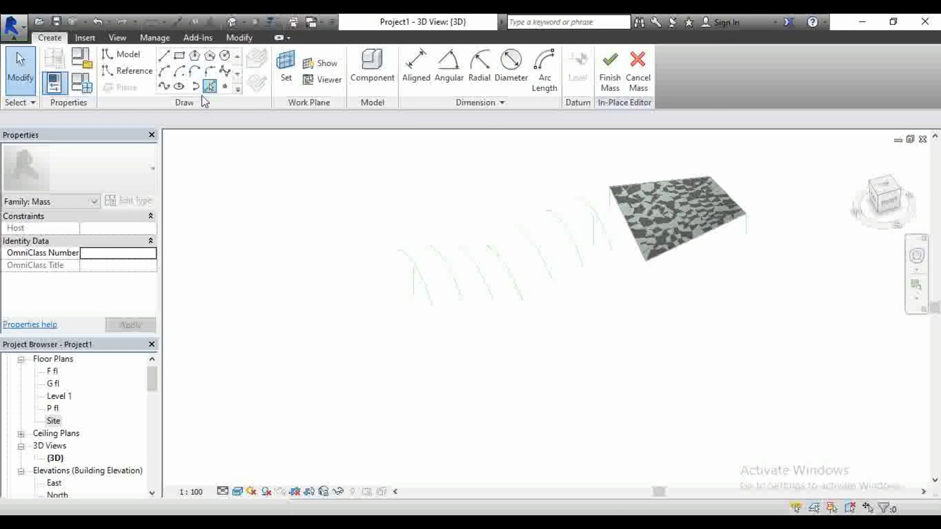
Pick the first two arcs as mass model lines, with Reference Planes a1 and a2 as their respective placement planes.
left_click(209, 86)
left_click(212, 120)
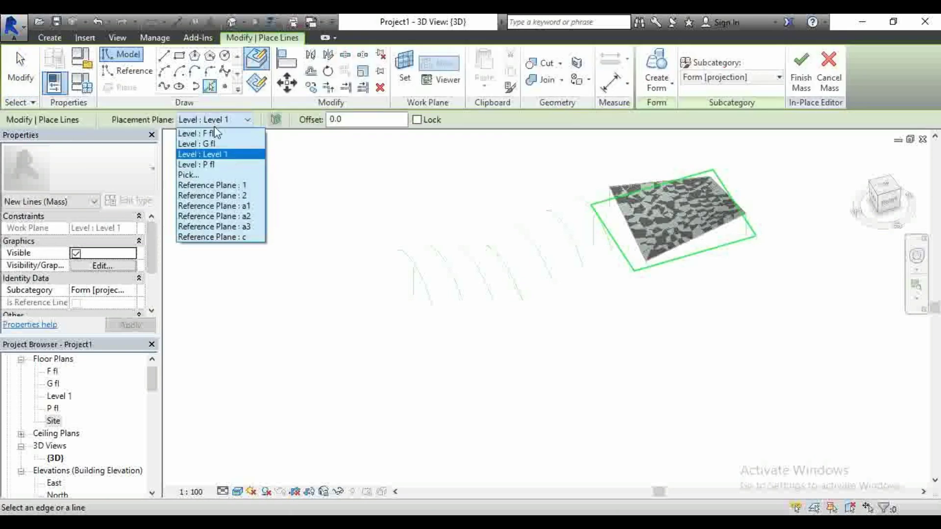
left_click(249, 206)
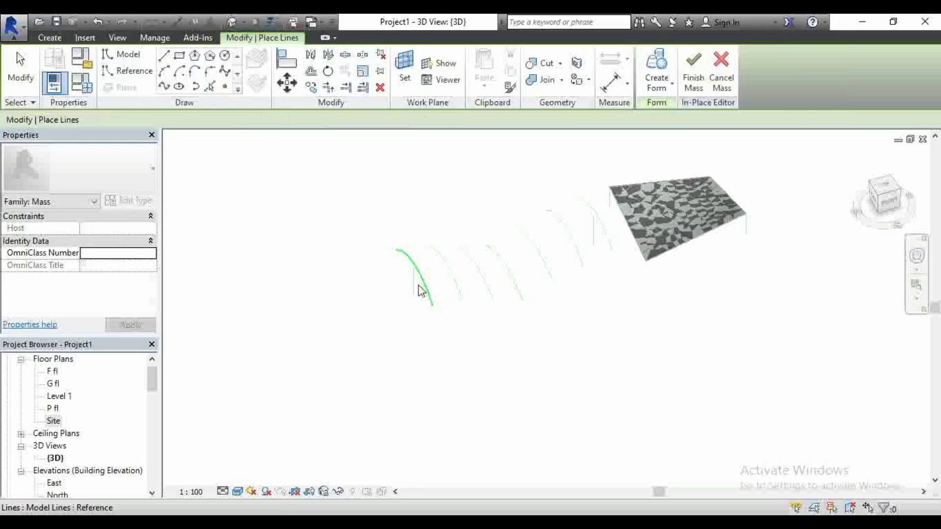
left_click(420, 290)
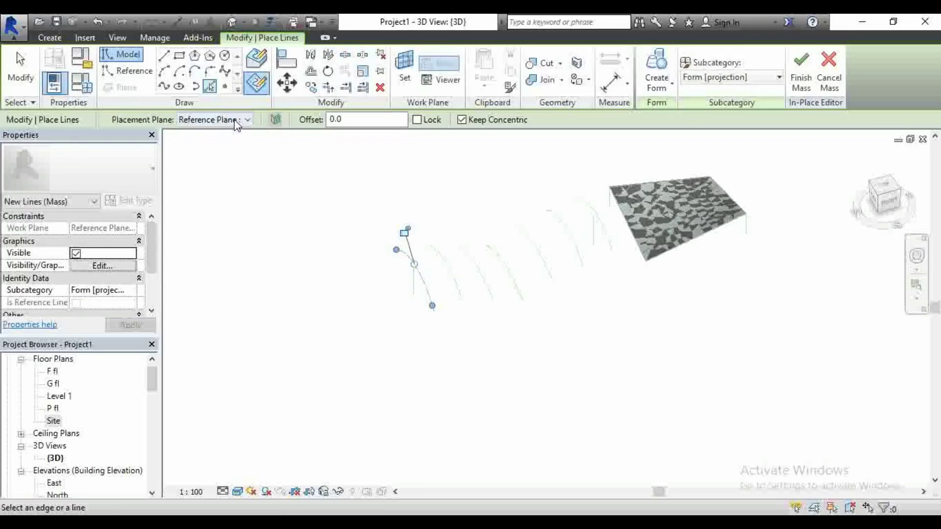
left_click(237, 120)
left_click(250, 217)
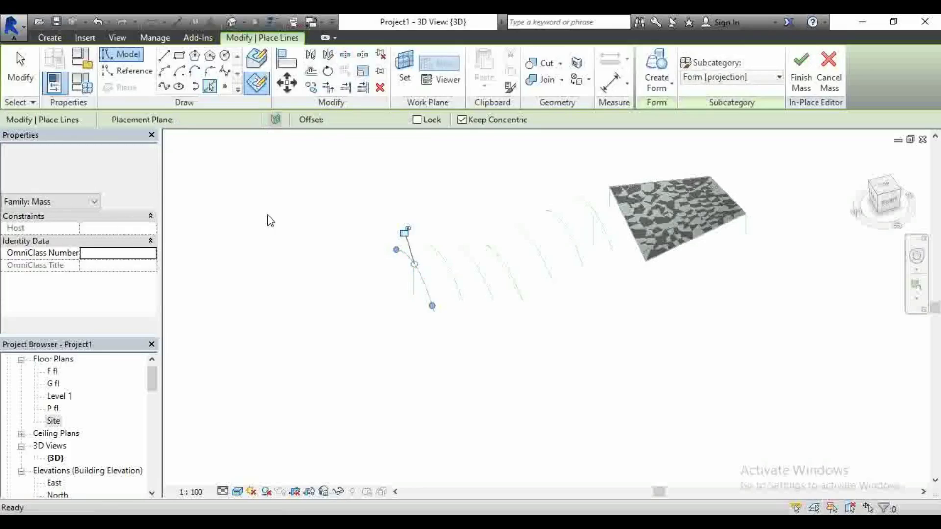
left_click(445, 267)
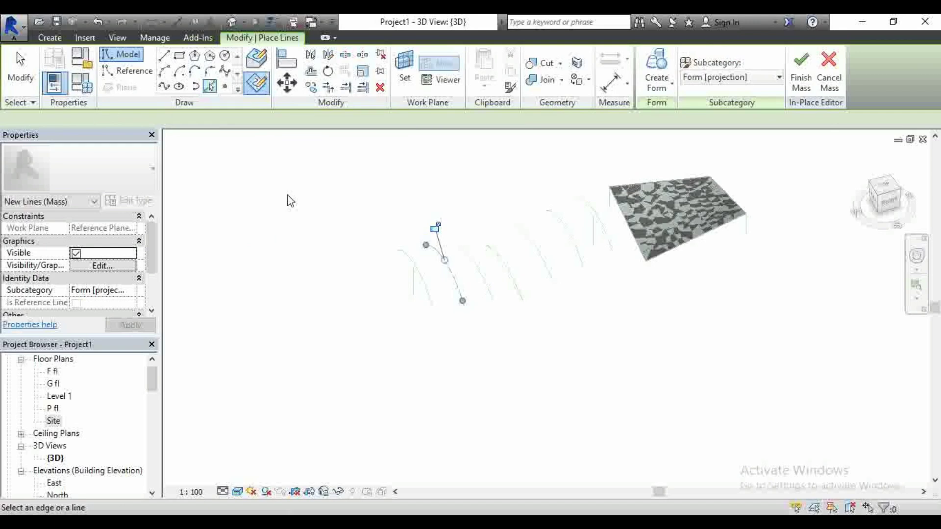
Pick the third and fourth arcs as mass model lines, with Reference Planes a3 and c as their respective placement planes.
left_click(211, 120)
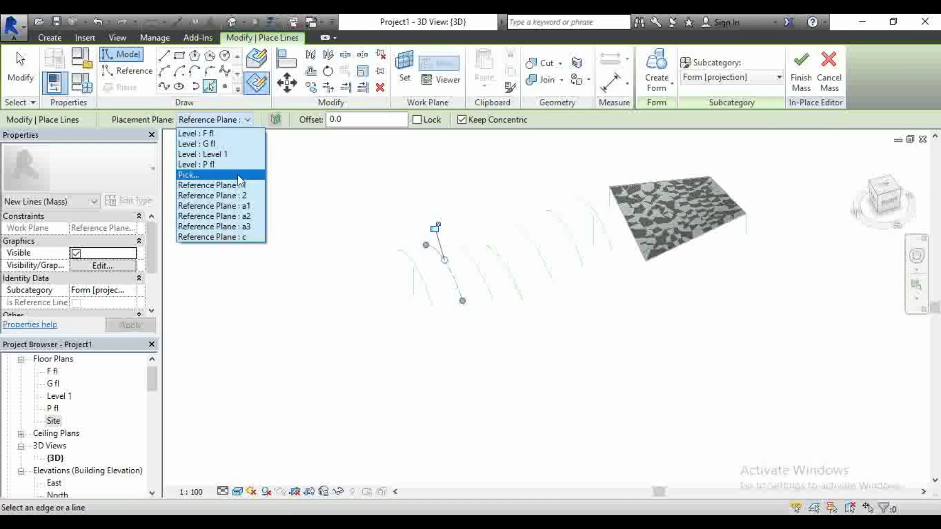
left_click(248, 216)
left_click(472, 261)
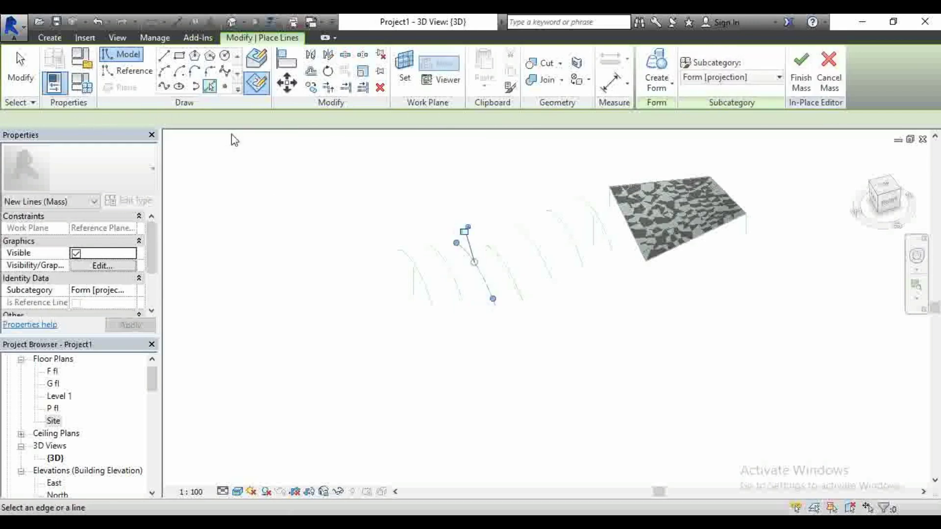
left_click(227, 121)
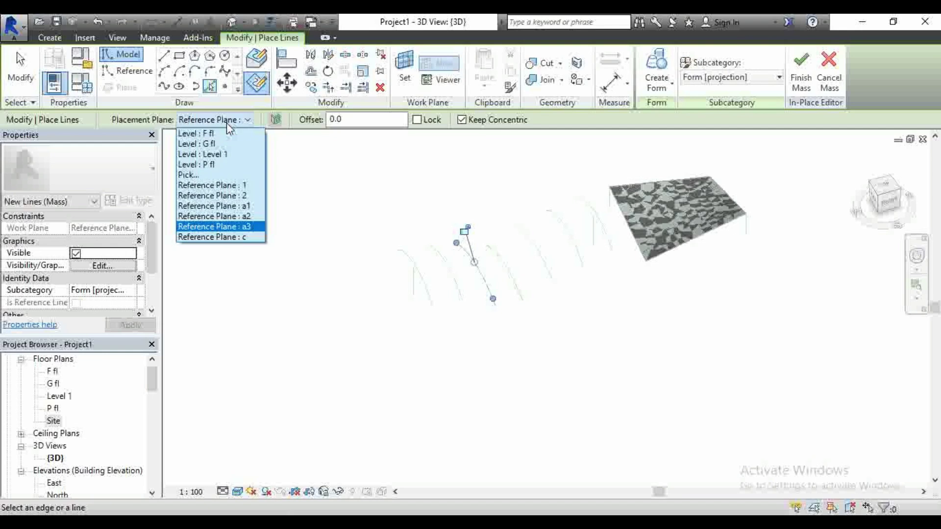
left_click(248, 237)
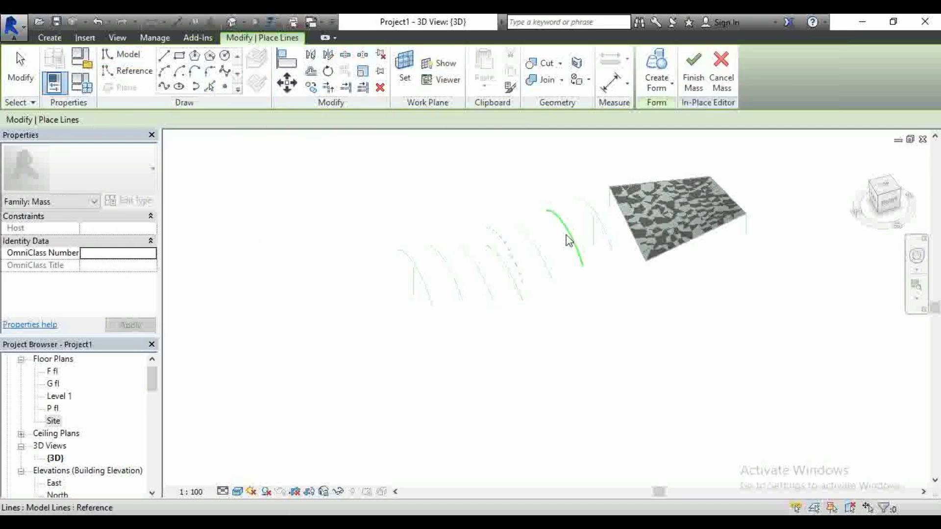
left_click(504, 263)
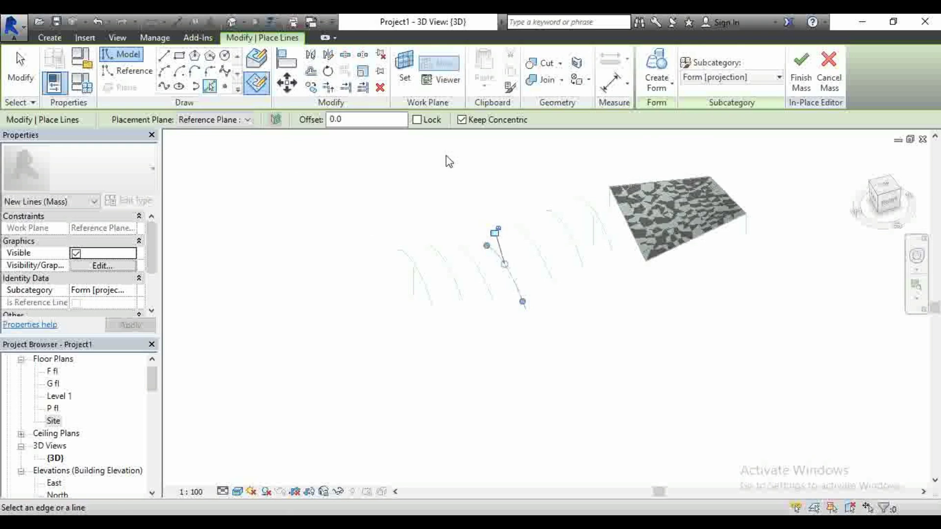
key("Escape")
key("Escape")
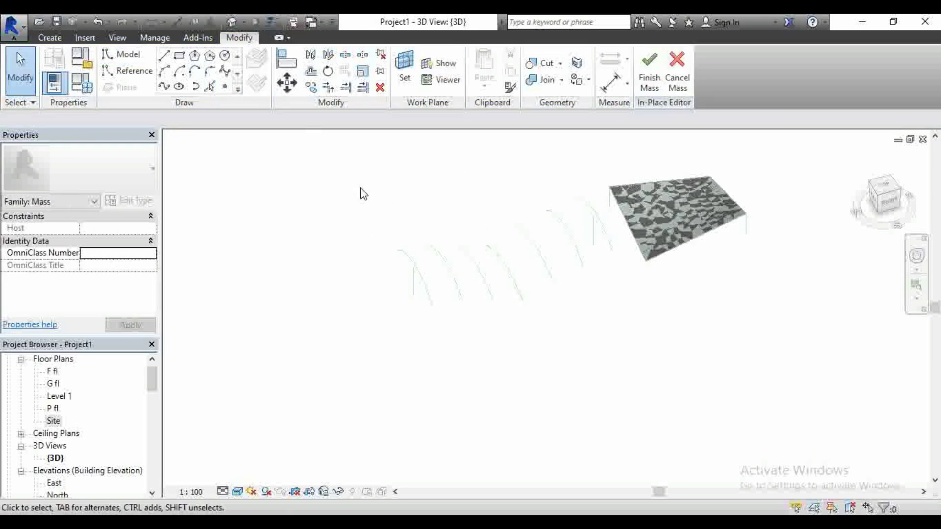
Create a solid form from the four picked arc lines of the new mass.
left_click_drag(335, 176, 552, 349)
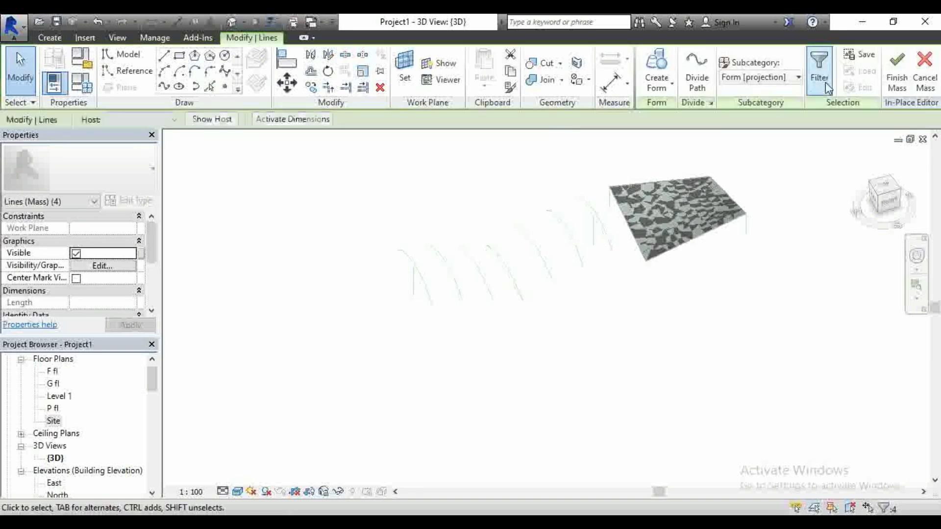
left_click(667, 87)
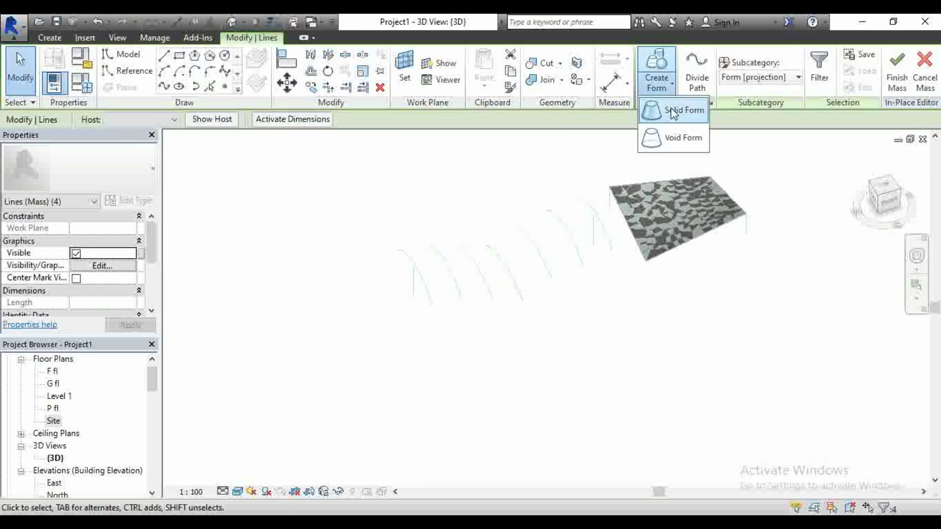
left_click(679, 108)
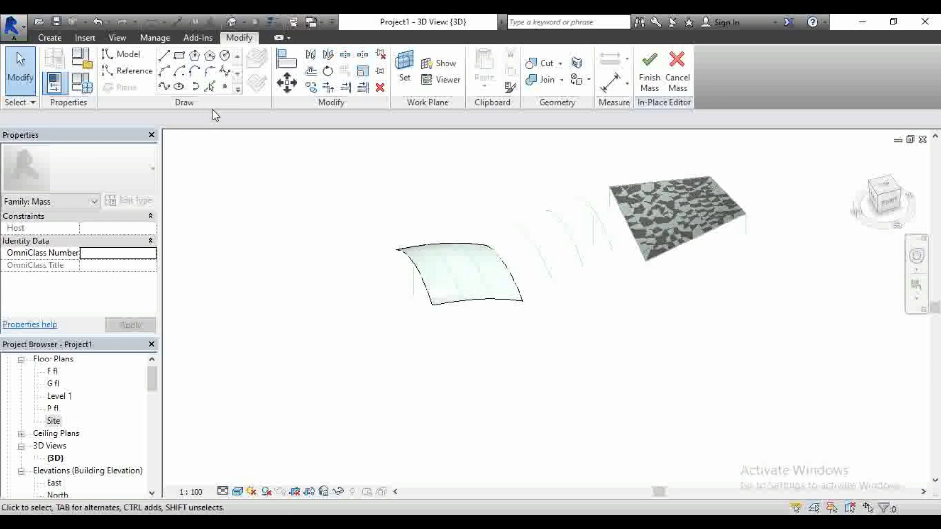
left_click(417, 255)
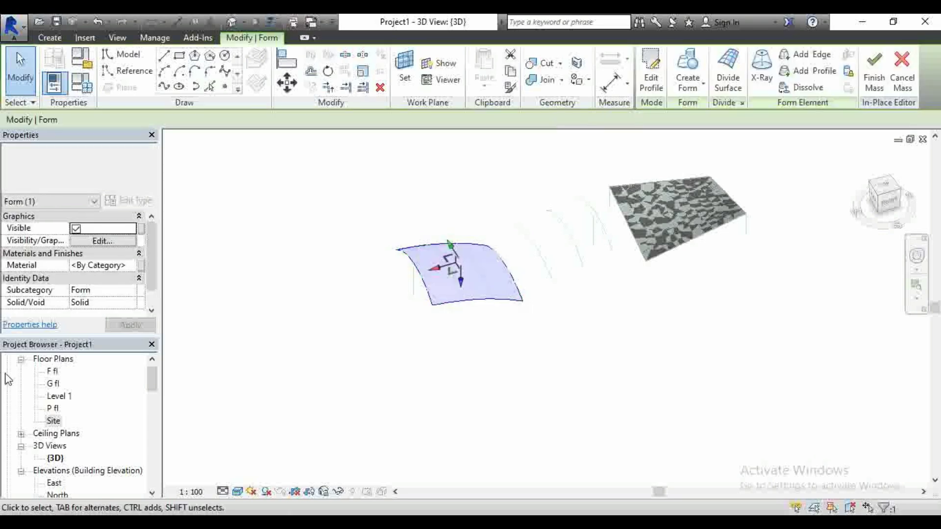
double_click(51, 422)
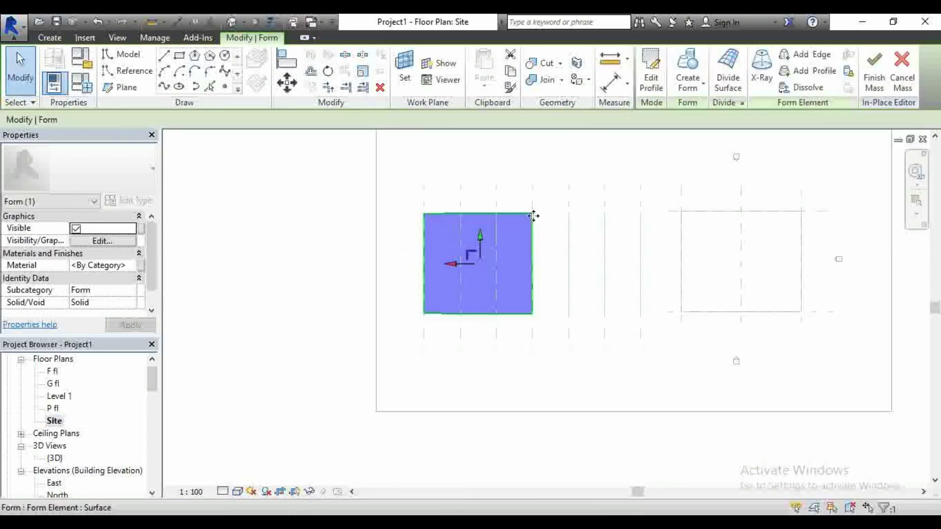
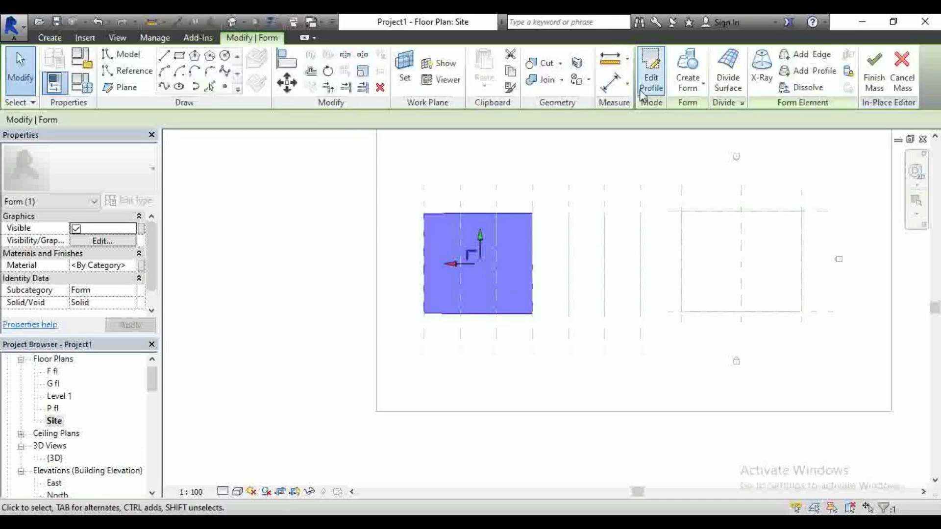
left_click(613, 155)
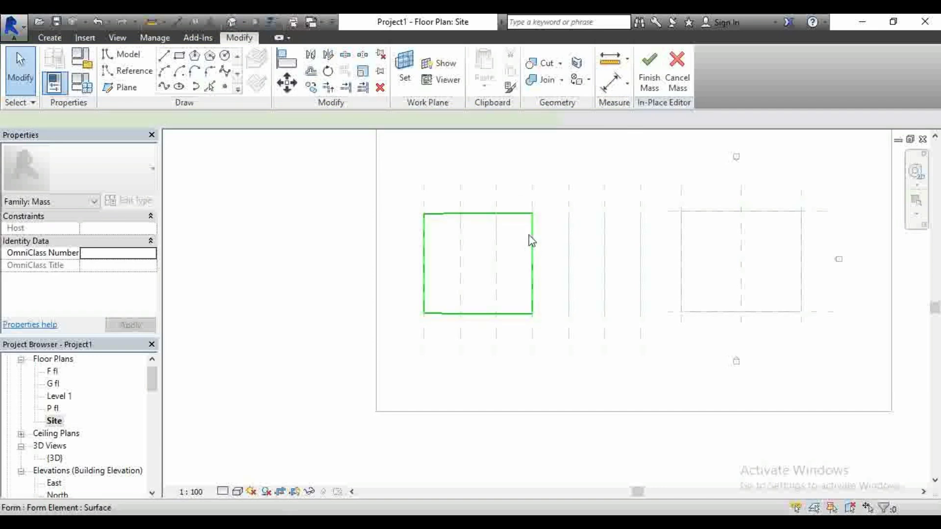
left_click(532, 241)
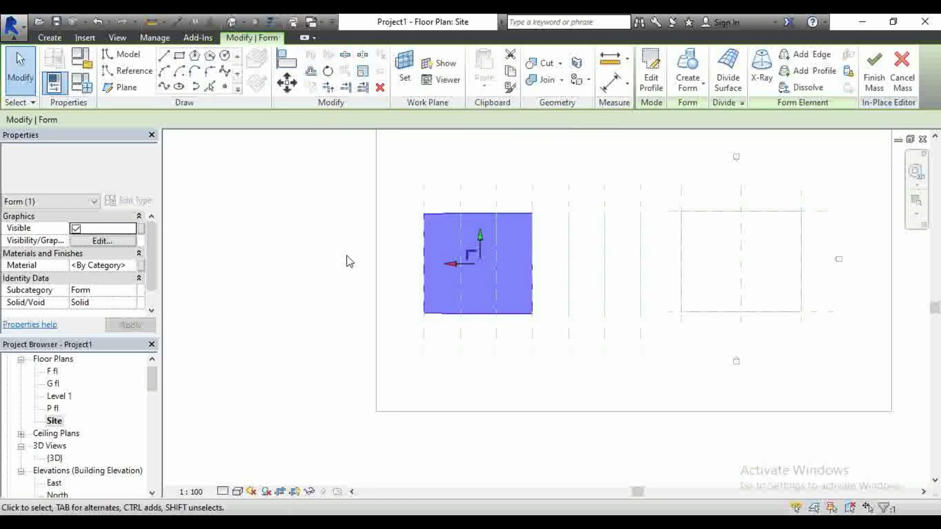
left_click(323, 267)
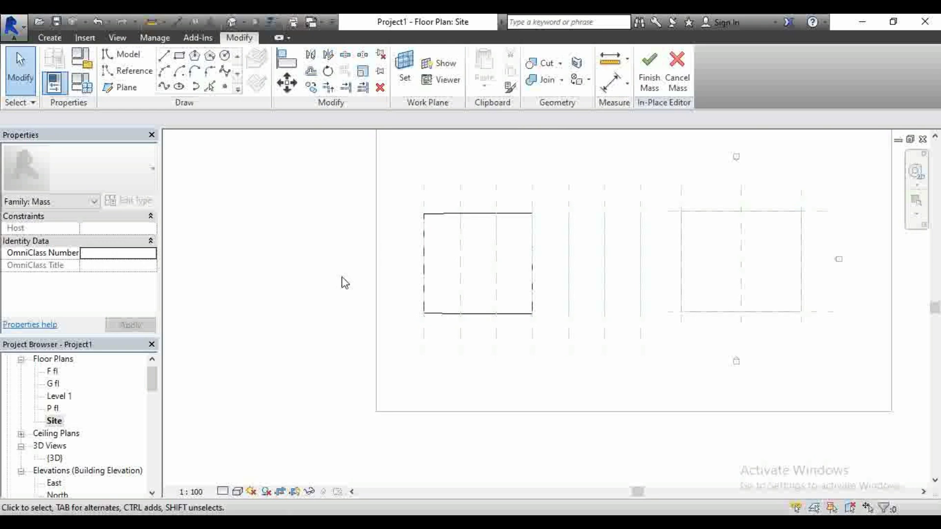
Return to the 3D view and finish the in-place mass.
left_click(230, 23)
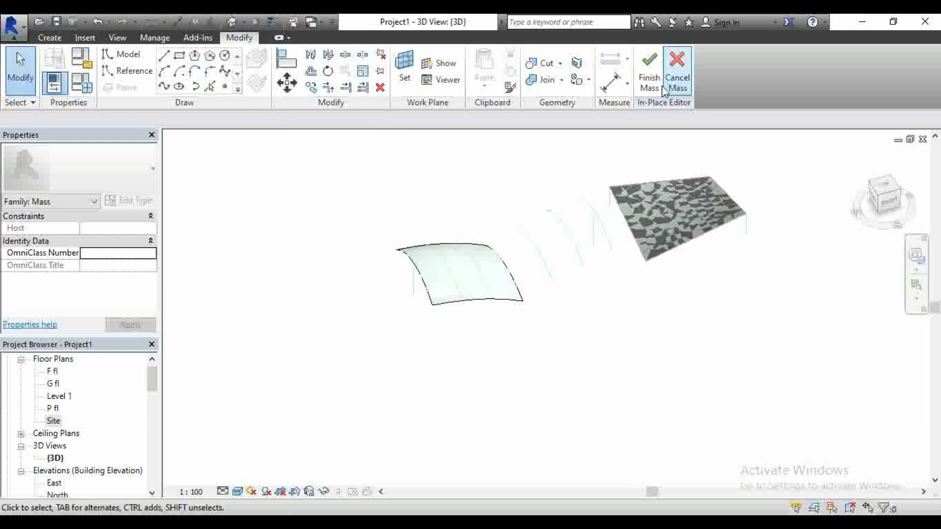
left_click(650, 71)
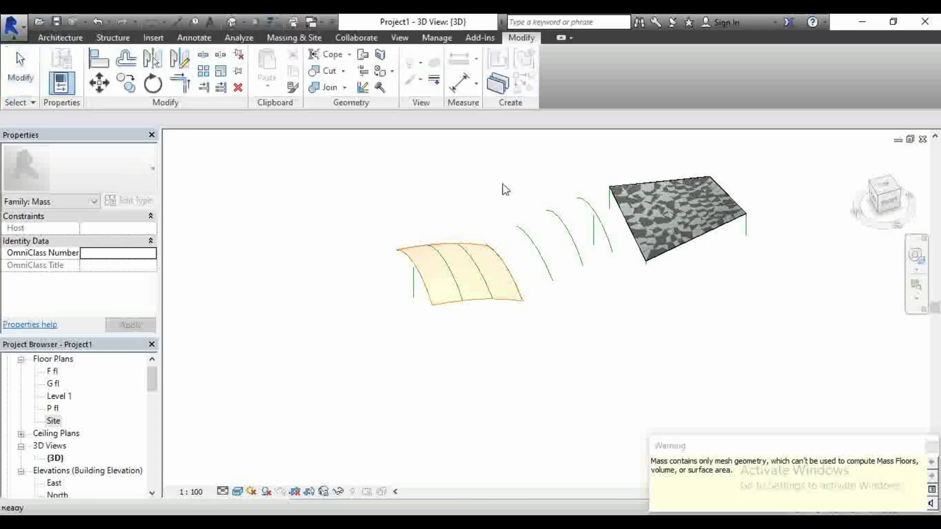
Mirror a copy of the finished curved mass about Reference Plane c in the Site plan.
left_click(474, 300)
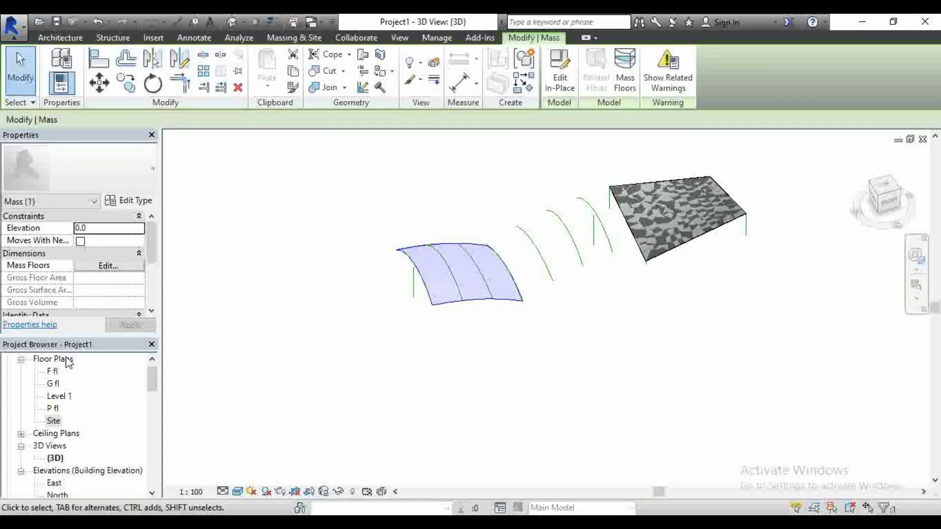
double_click(55, 421)
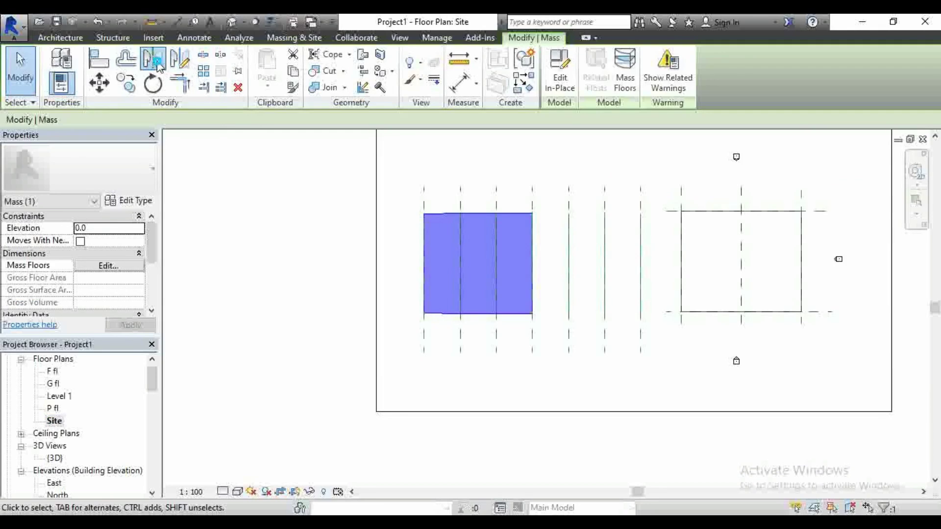
left_click(152, 59)
left_click(549, 190)
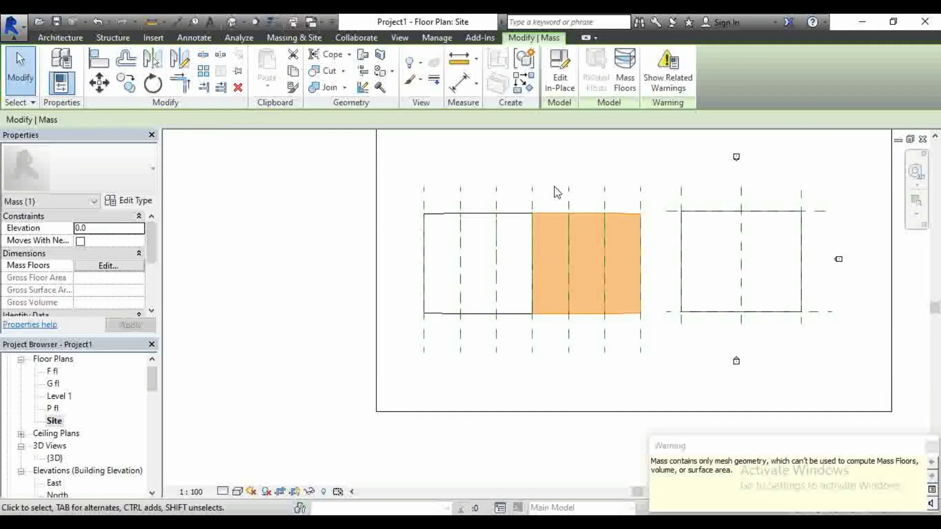
Dismiss the save reminder and examine how the original and mirrored roof masses meet, from the front and at an angle in 3D.
left_click(234, 25)
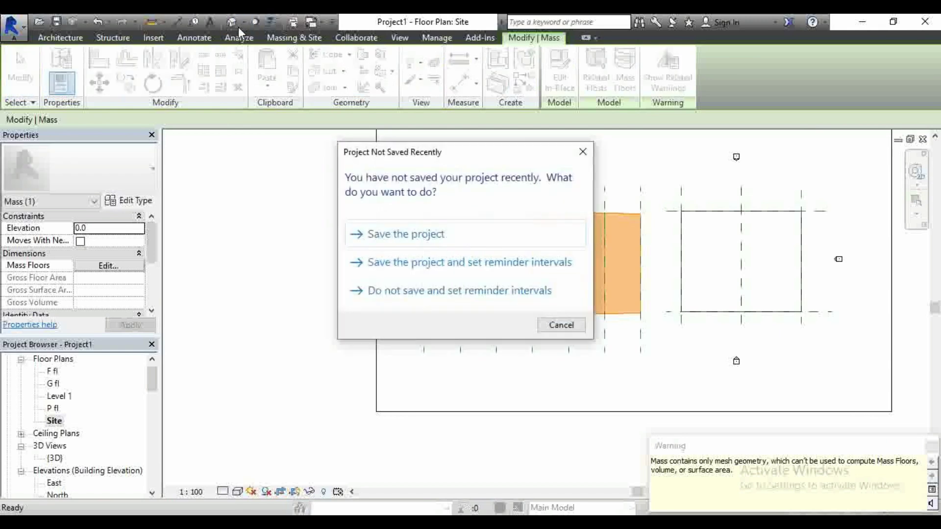
left_click(583, 152)
scroll(580, 204, "down", 2)
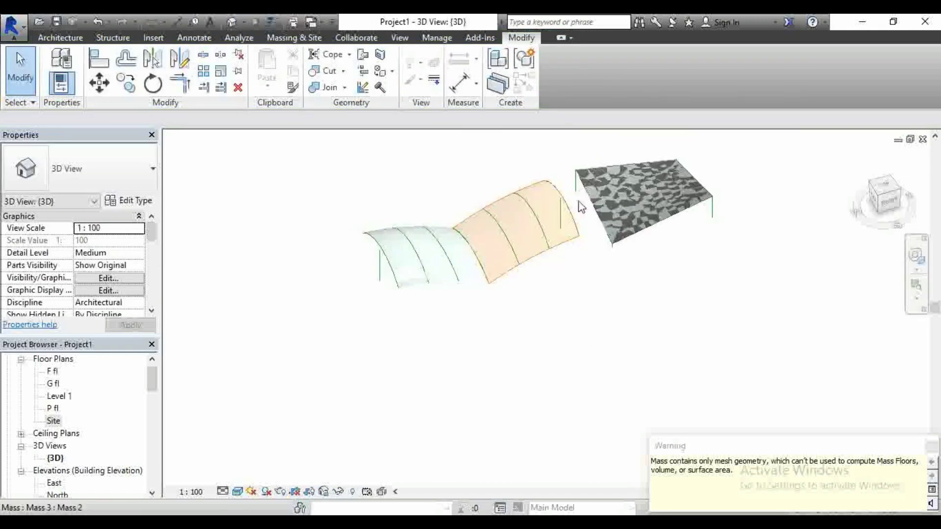
left_click_drag(880, 189, 886, 184)
left_click(887, 199)
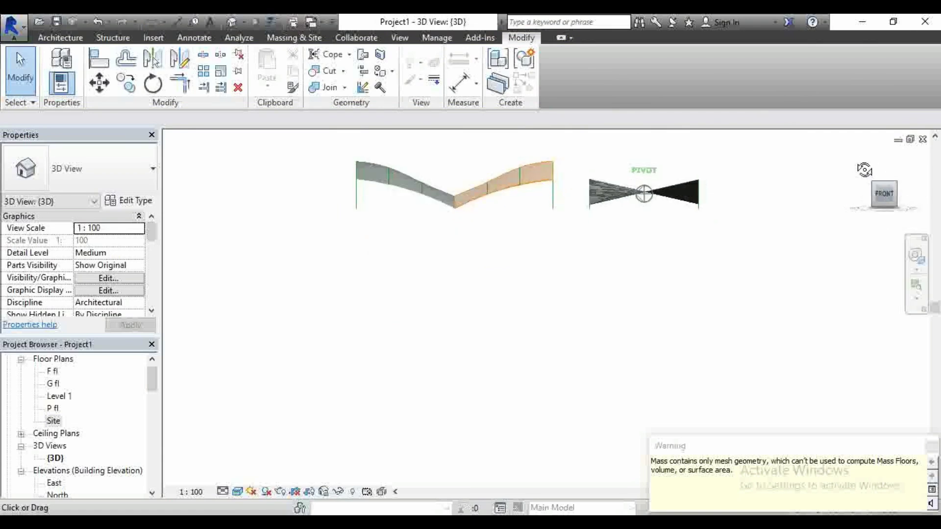
mouse_move(644, 193)
middle_mouse_down("shift")
mouse_move(708, 210)
mouse_move(720, 225)
mouse_move(809, 221)
mouse_move(736, 234)
middle_mouse_up("shift")
scroll(448, 216, "up", 5)
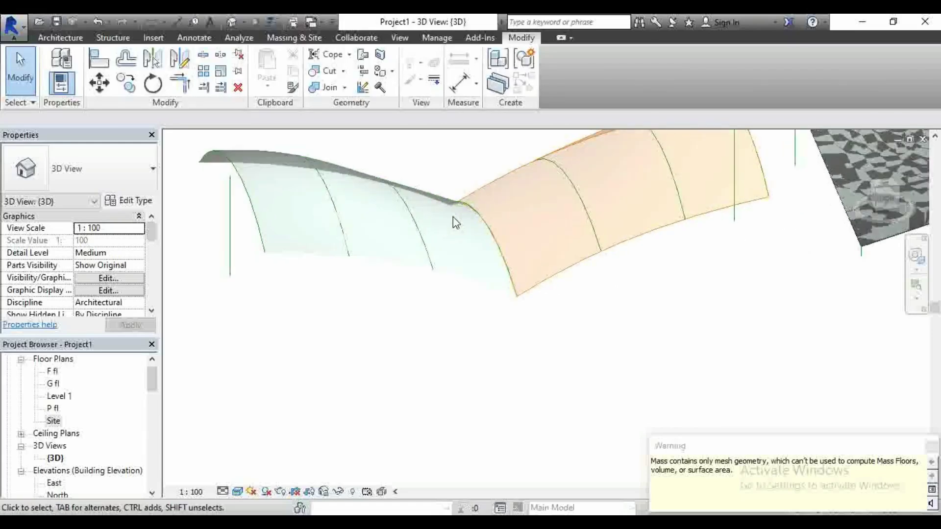
scroll(468, 216, "down", 4)
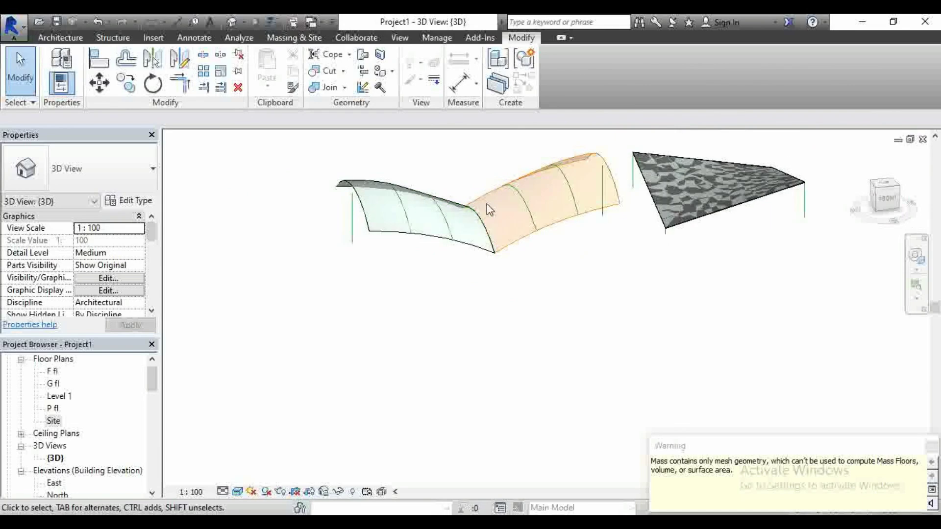
scroll(488, 207, "down", 4)
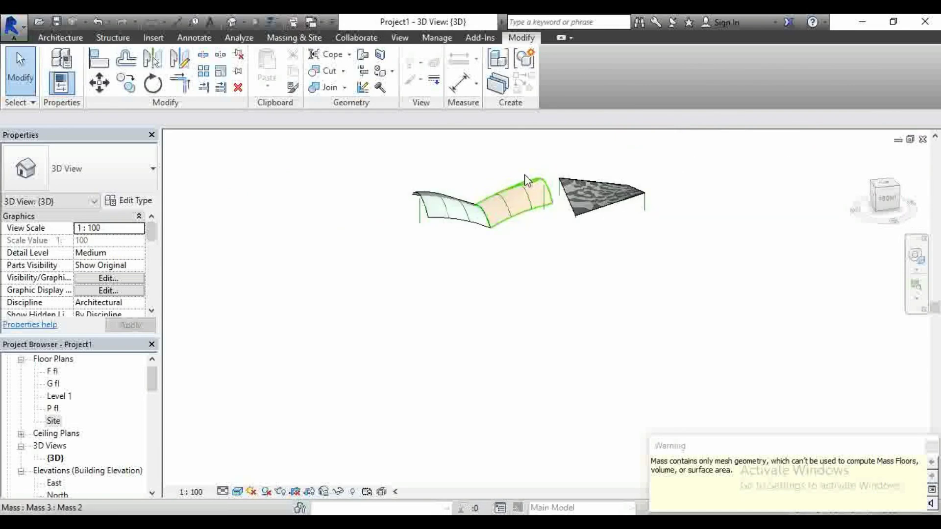
scroll(433, 185, "up", 2)
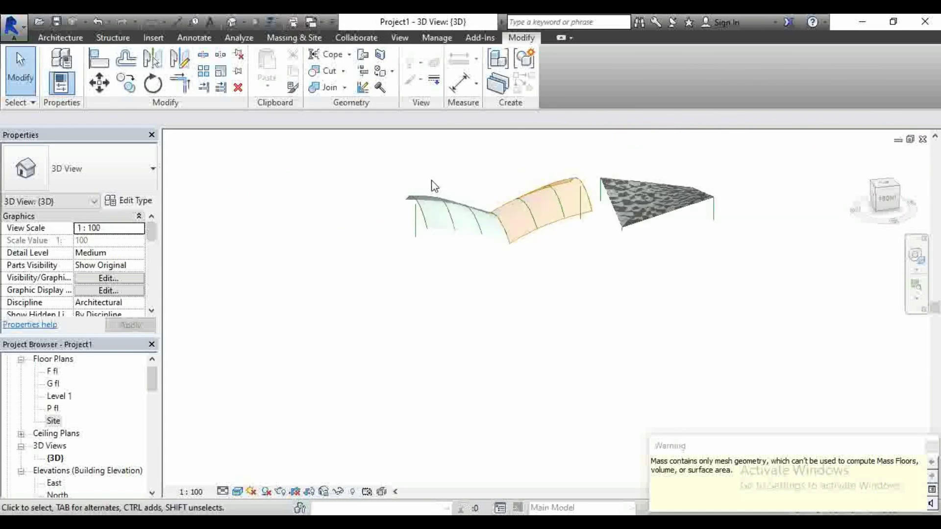
scroll(436, 184, "up", 3)
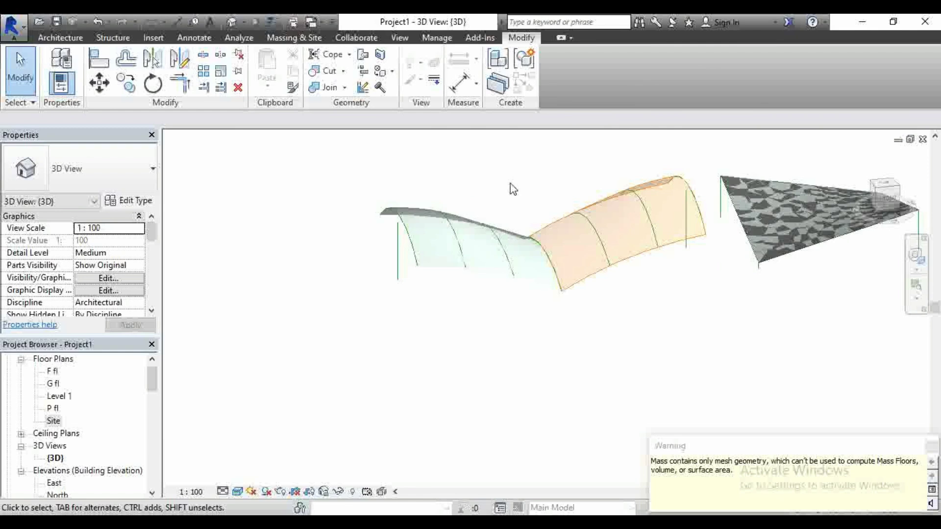
Delete the mirrored copy of the curved roof mass.
left_click(566, 222)
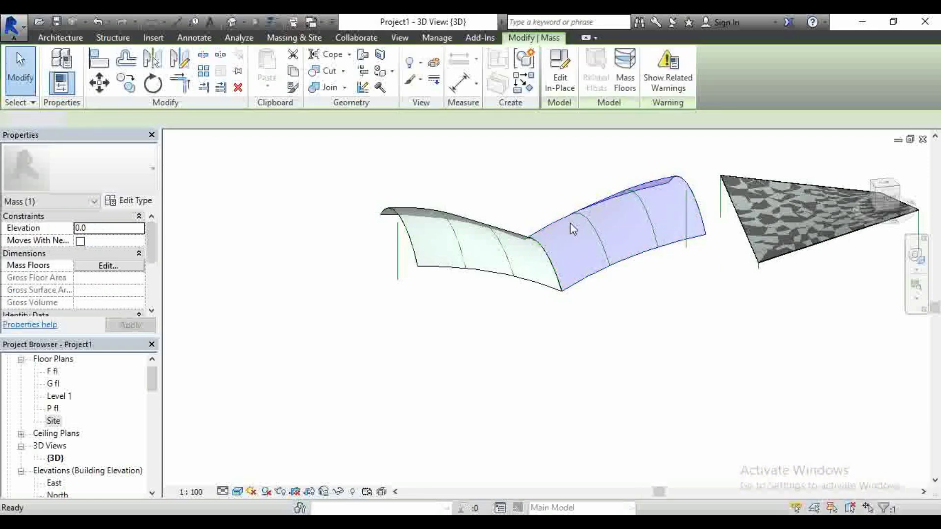
key("Delete")
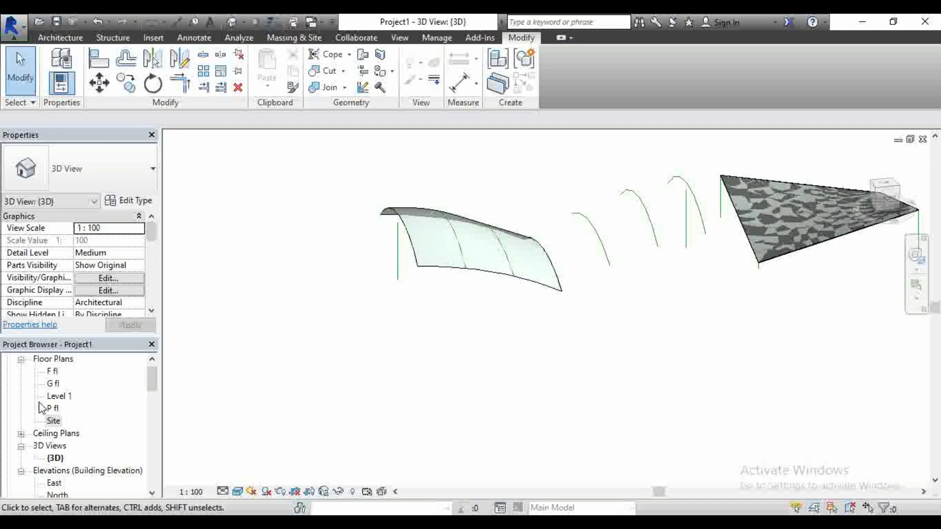
In the Level 1 plan, name the three reference planes beyond plane c, in order away from it, b1, b2 and b3.
double_click(57, 396)
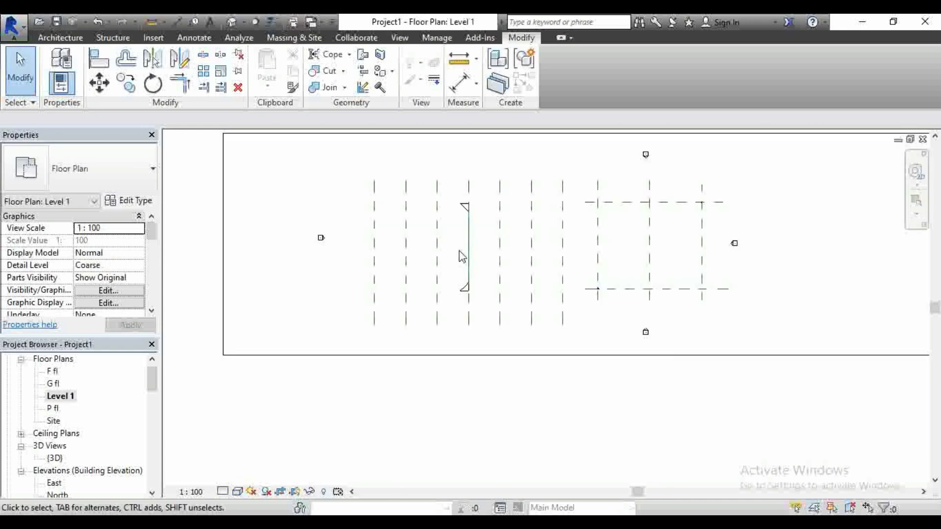
scroll(470, 228, "up", 2)
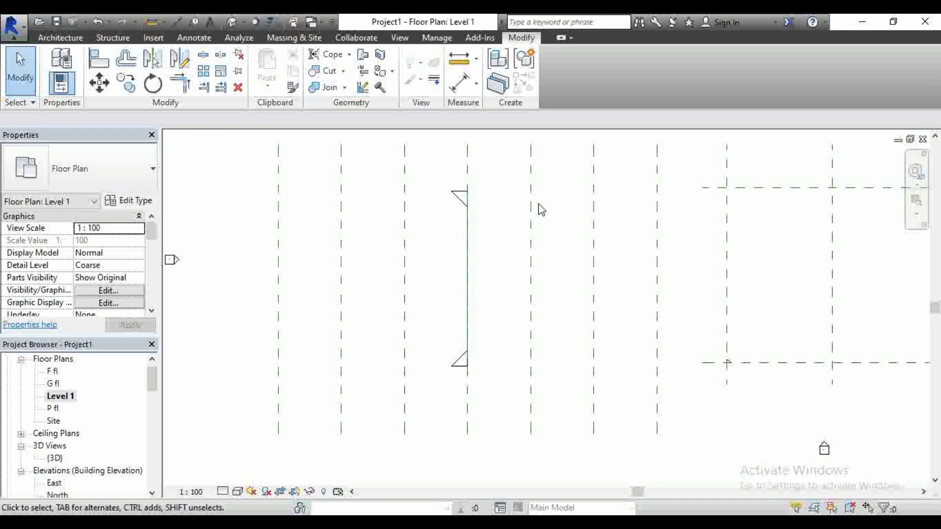
left_click(531, 204)
left_click(111, 229)
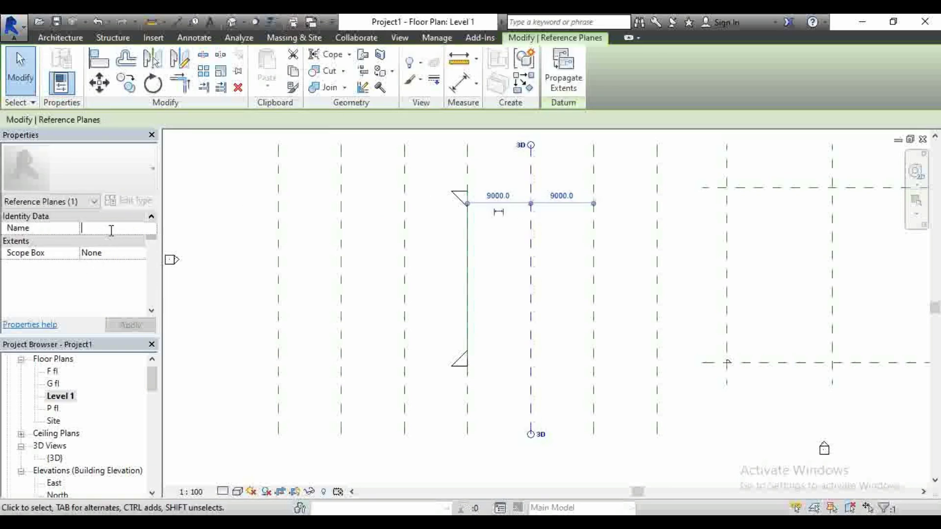
type("b1")
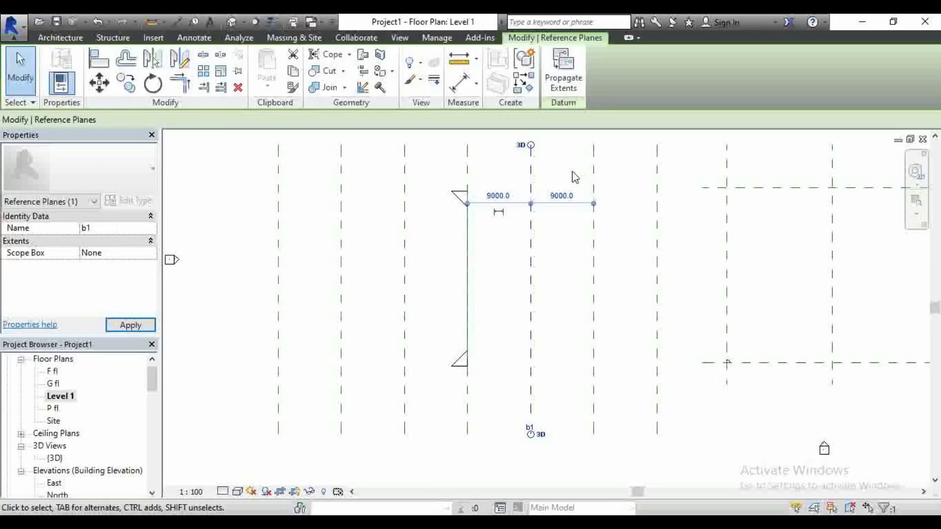
left_click(596, 237)
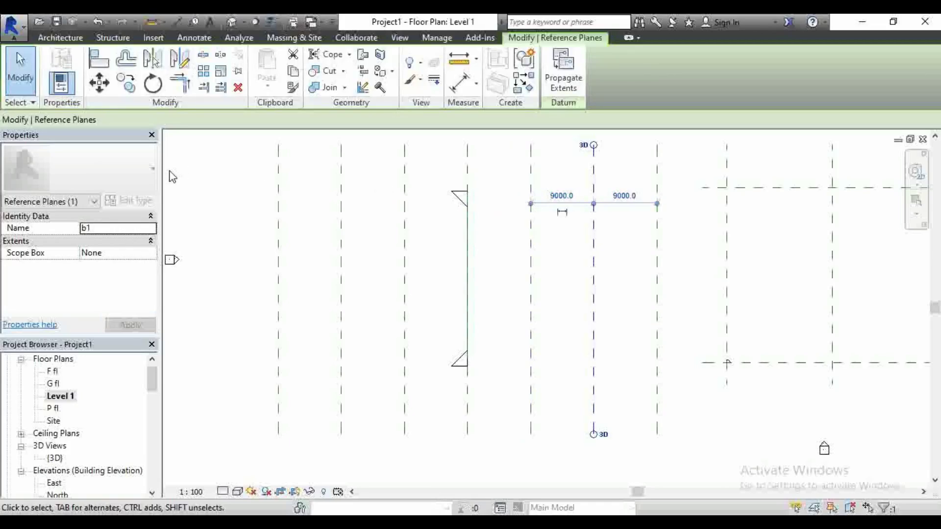
left_click(149, 228)
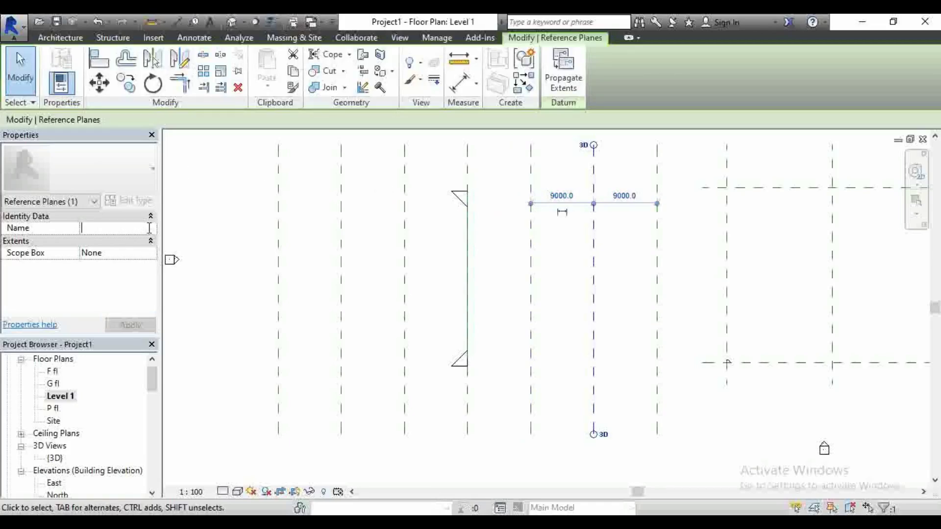
type("b2")
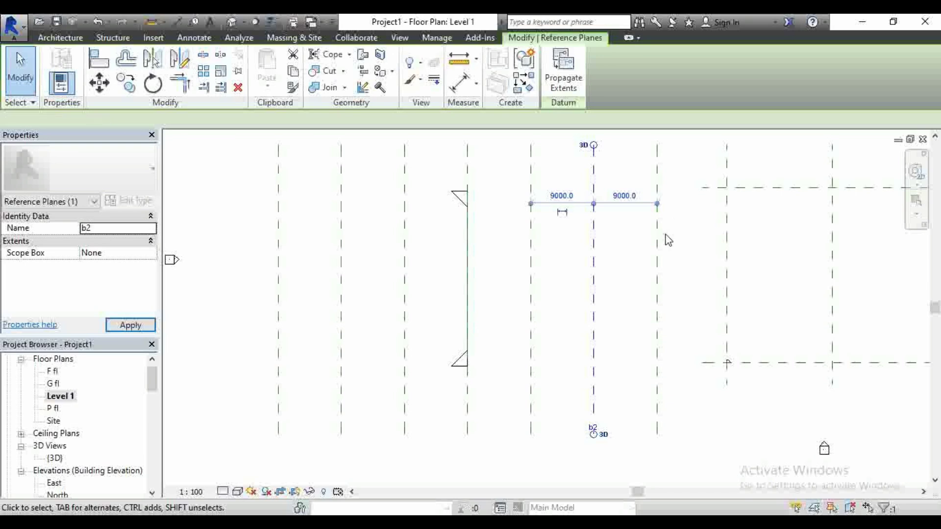
left_click(659, 238)
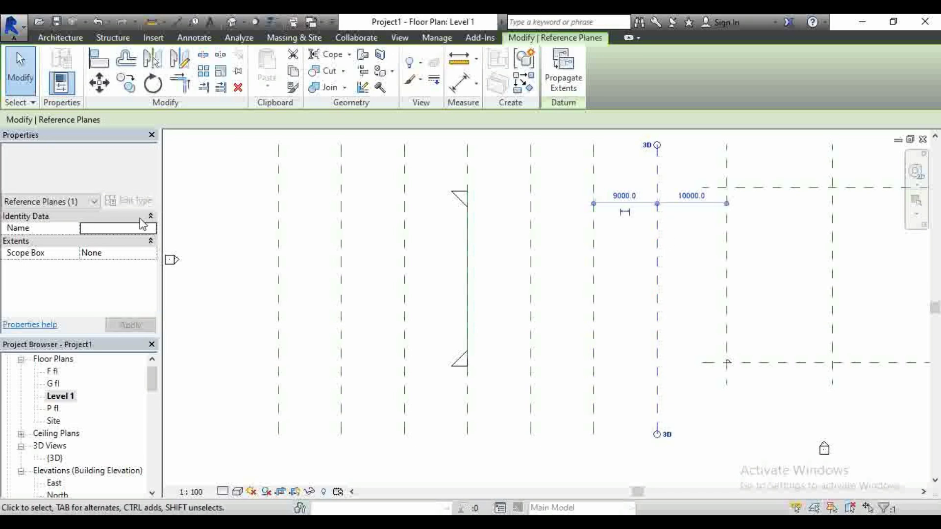
left_click(137, 230)
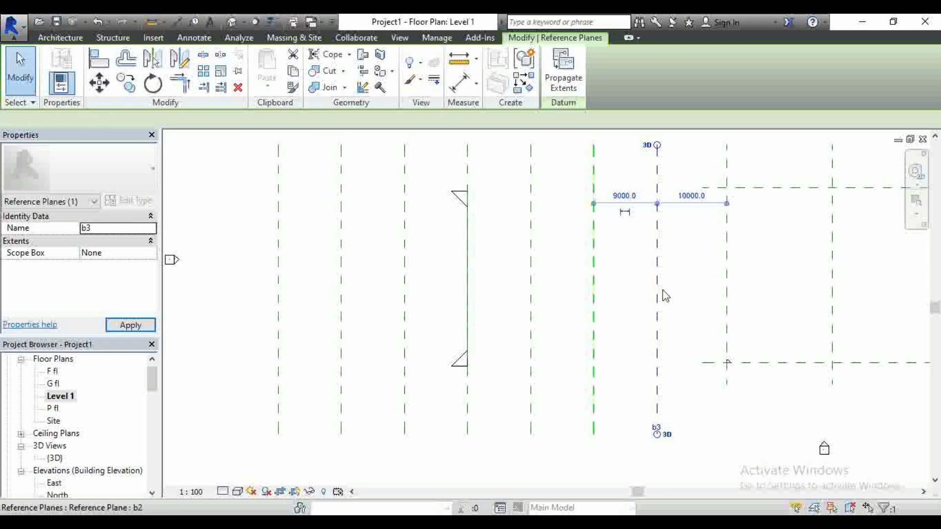
left_click(628, 307)
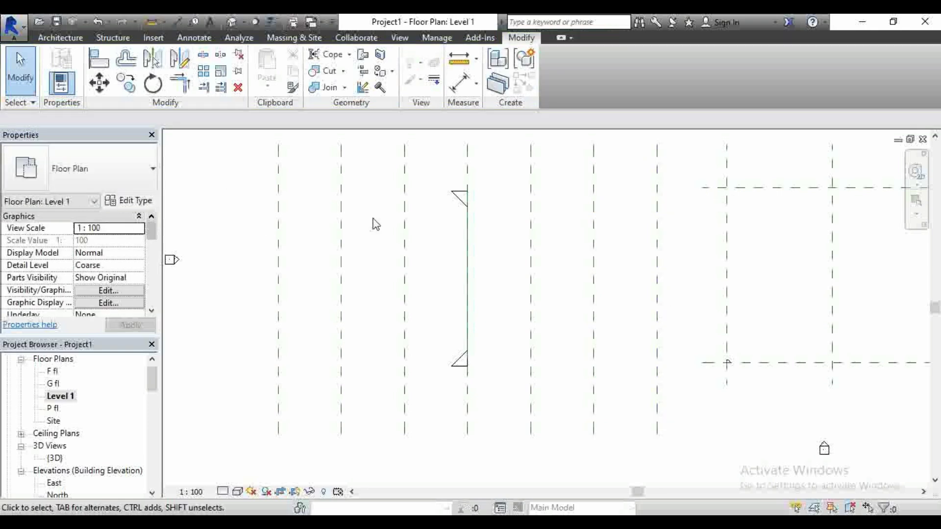
Delete the original curved roof mass in the Level 1 plan and start a new in-place mass named Mass 2.
left_click(458, 200)
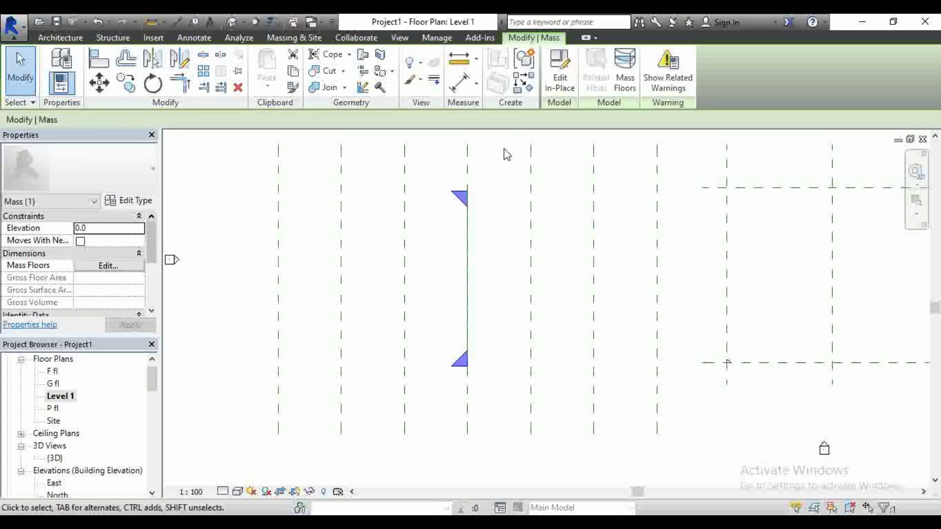
left_click(507, 154)
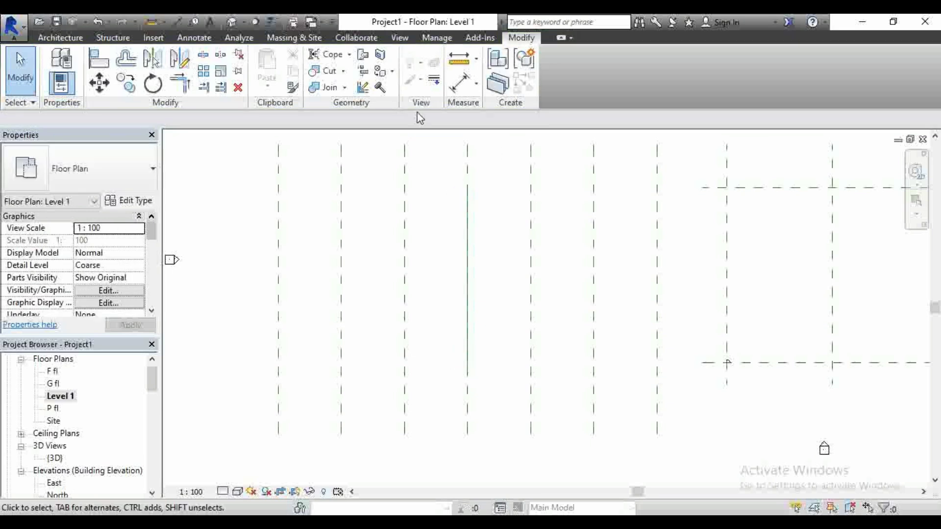
left_click(60, 37)
left_click(294, 37)
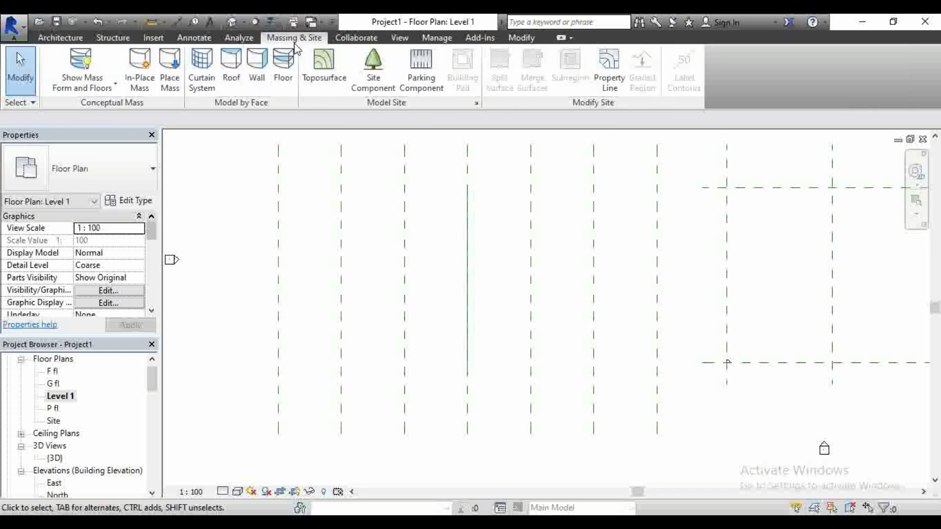
left_click(140, 74)
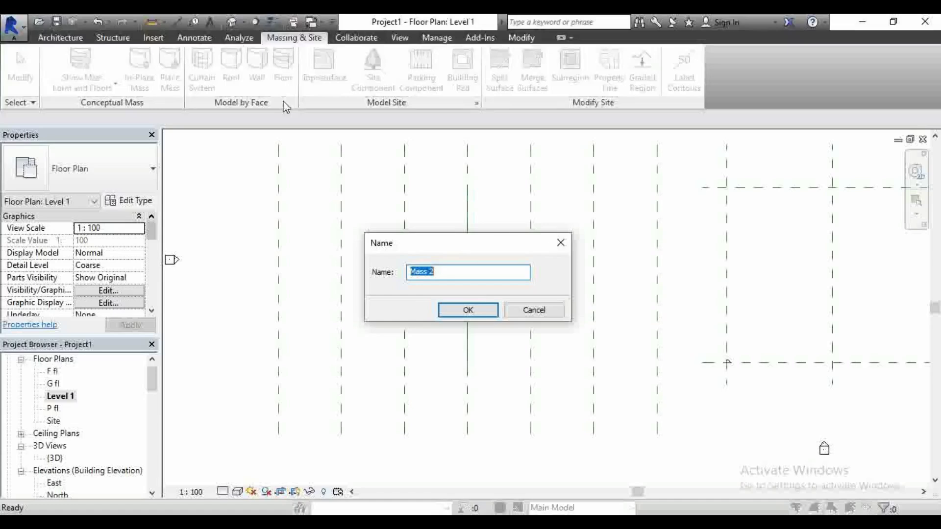
left_click(479, 310)
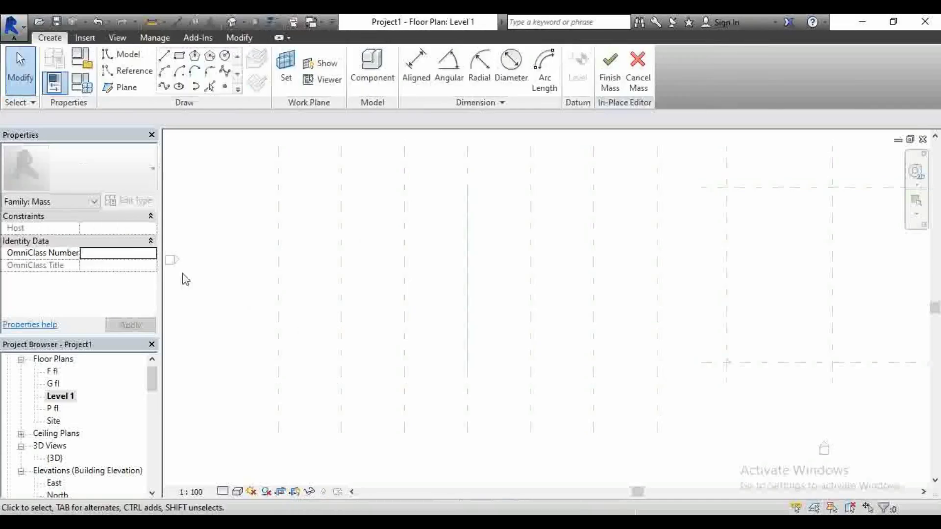
In the 3D view, trace the outermost arc on the a side as a model line on Reference Plane a1.
left_click(231, 21)
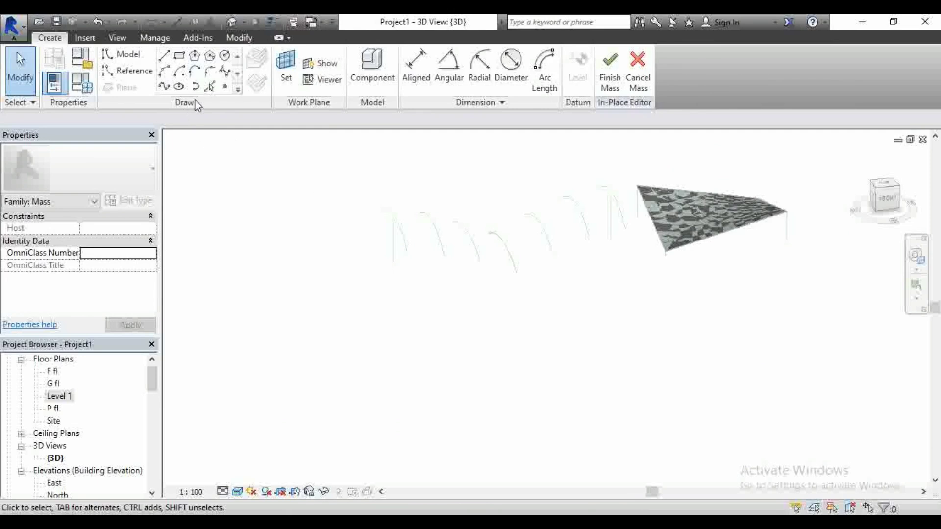
left_click(209, 87)
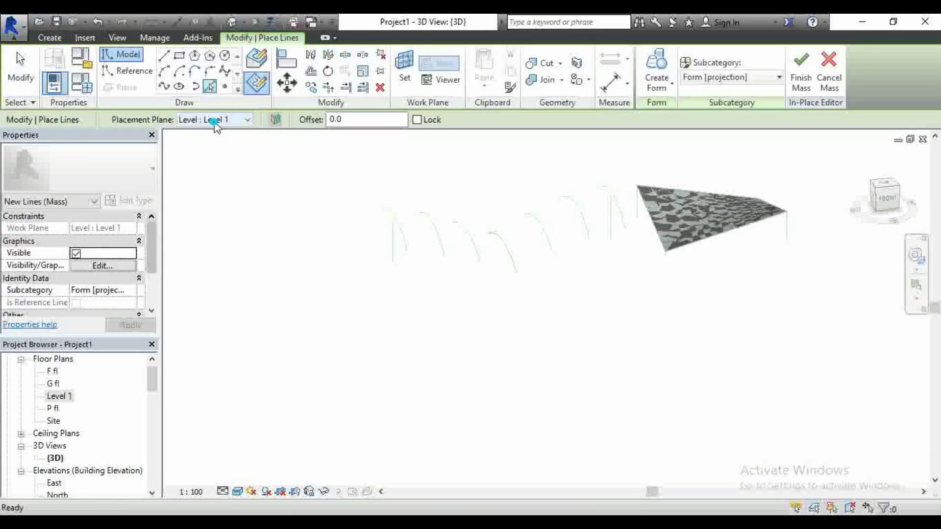
left_click(214, 123)
key("Escape")
key("Escape")
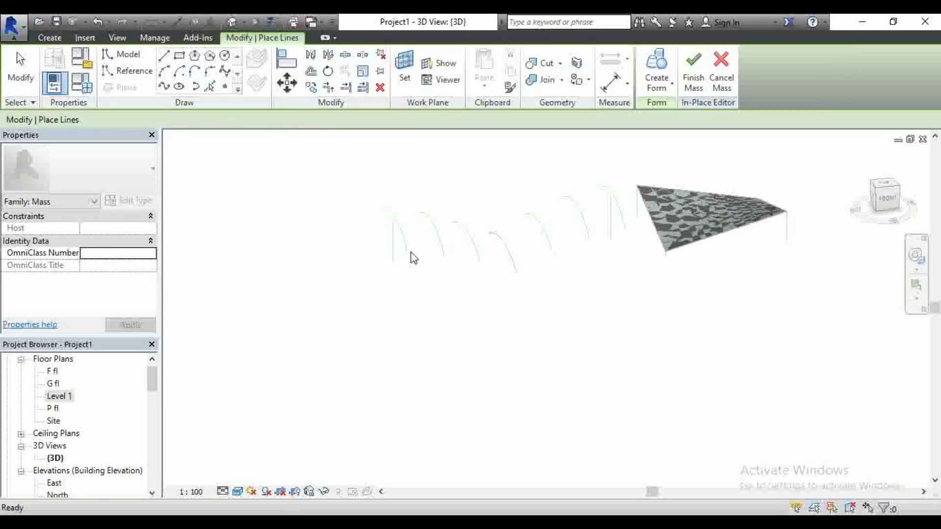
key("Return")
left_click(409, 252)
Trace the next two arcs towards plane c as model lines, placing them on Reference Planes a2 and a3 respectively.
left_click(242, 120)
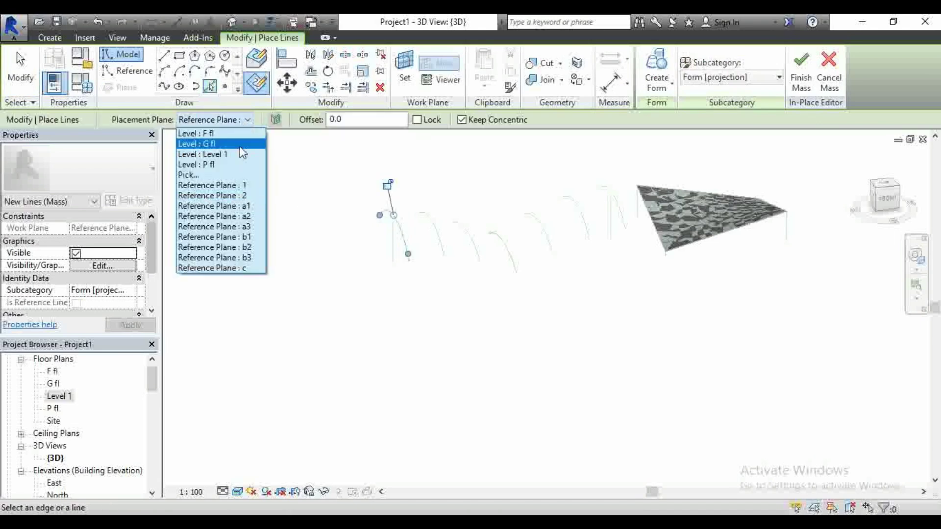
left_click(245, 216)
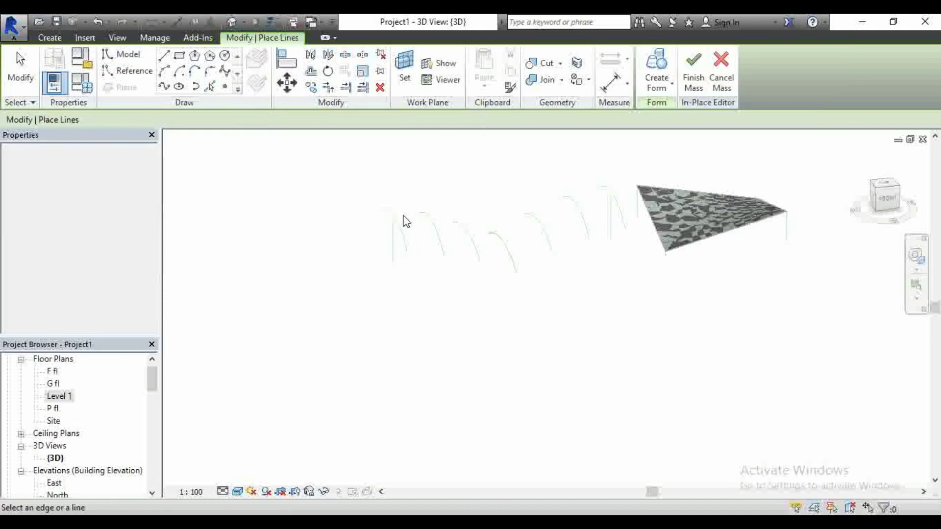
left_click(433, 226)
left_click(247, 120)
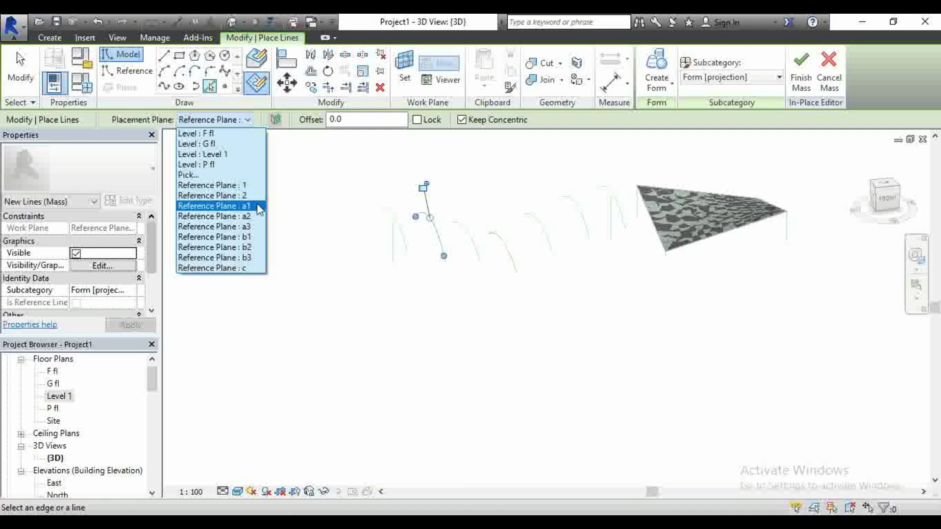
left_click(258, 225)
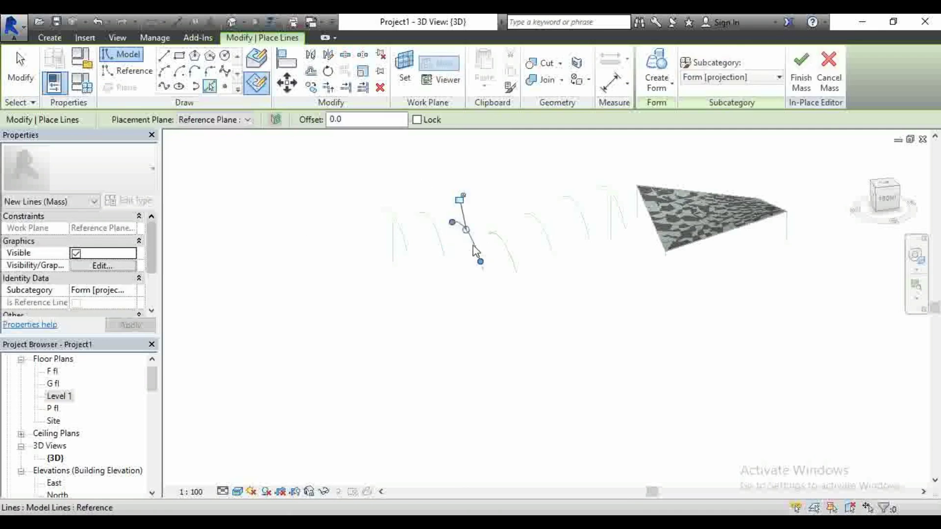
left_click(223, 125)
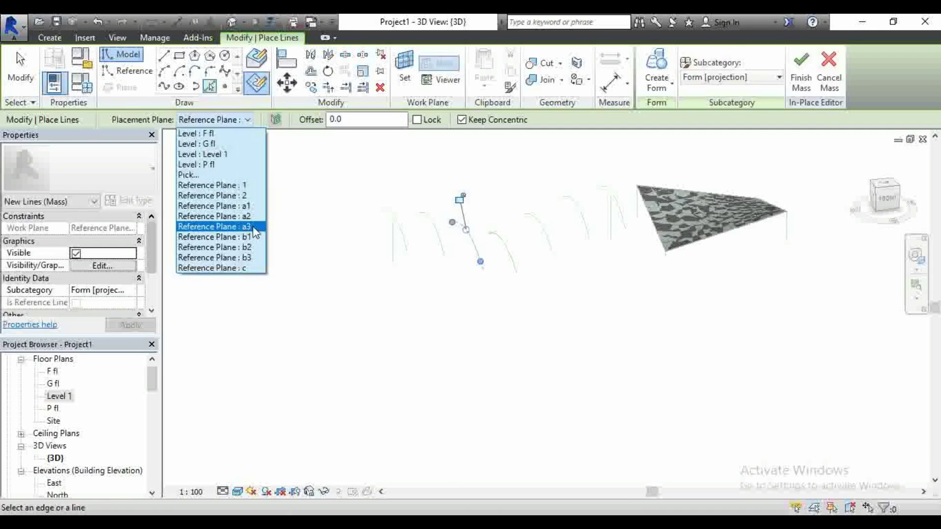
left_click(255, 237)
left_click(498, 240)
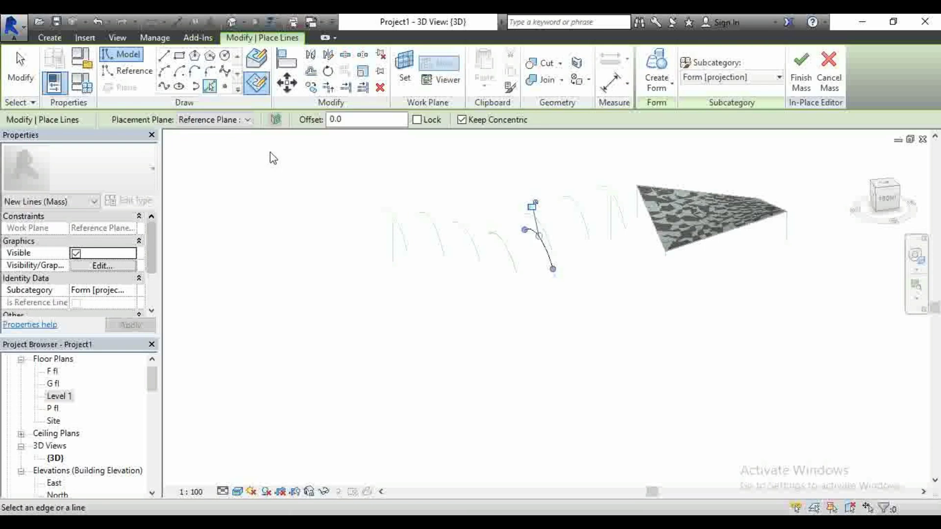
key("Escape")
key("Escape")
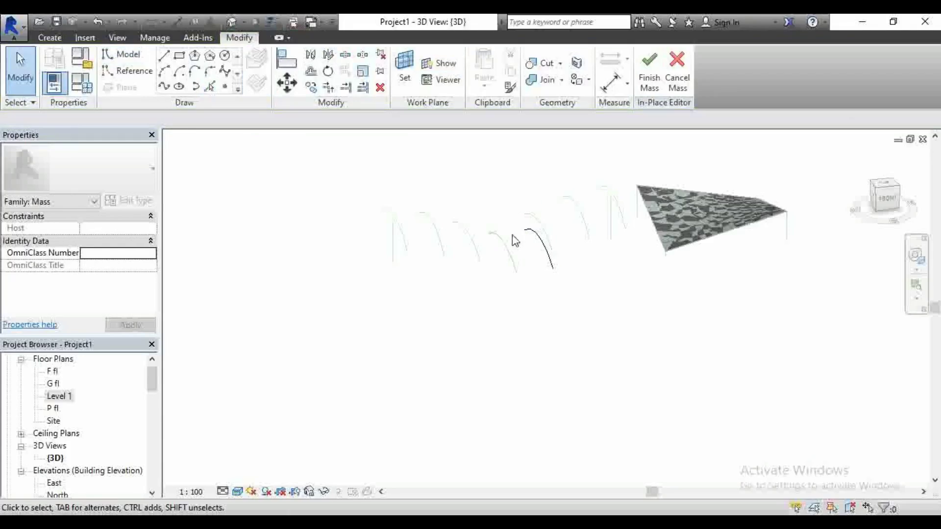
left_click(536, 242)
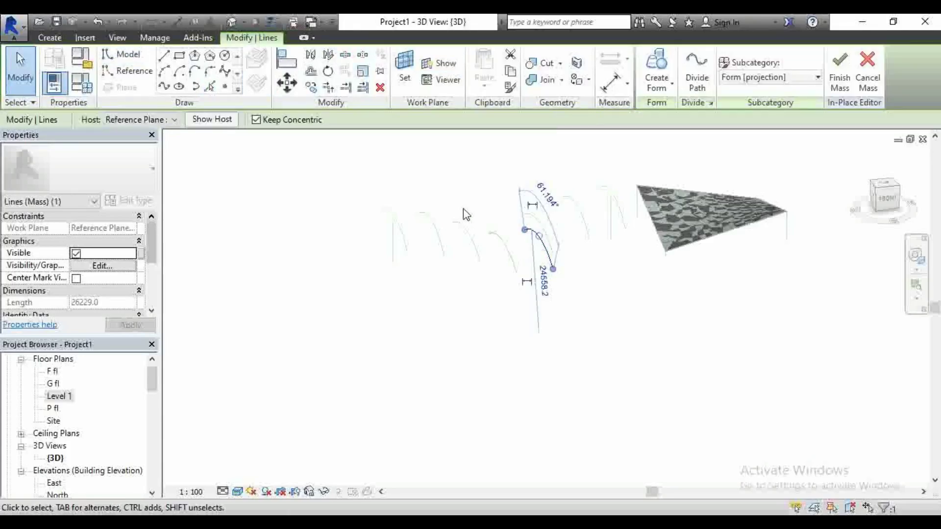
key("Delete")
Trace the middle arc as a model line on Reference Plane c.
left_click(209, 87)
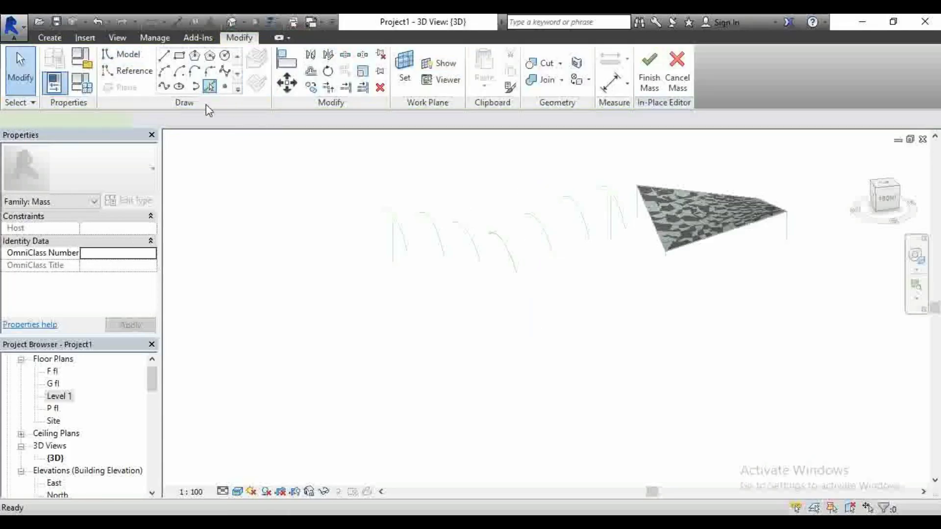
left_click(245, 120)
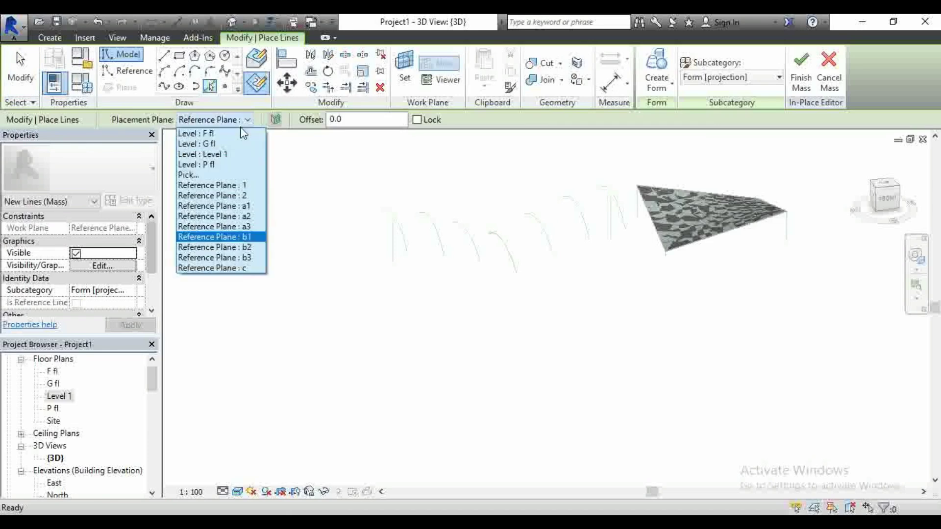
left_click(245, 268)
left_click(502, 248)
Trace the three arcs beyond plane c as model lines on Reference Planes b1, b2 and b3, in order away from it.
left_click(248, 120)
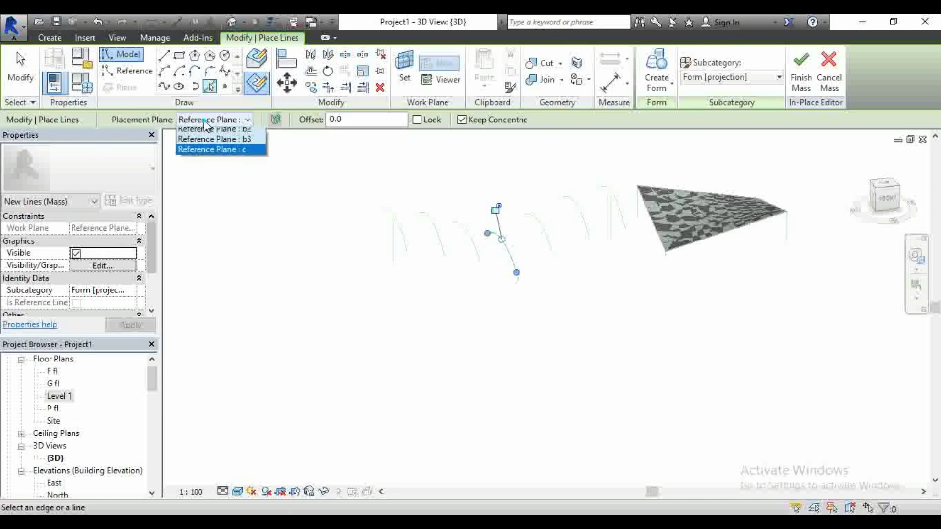
left_click(243, 247)
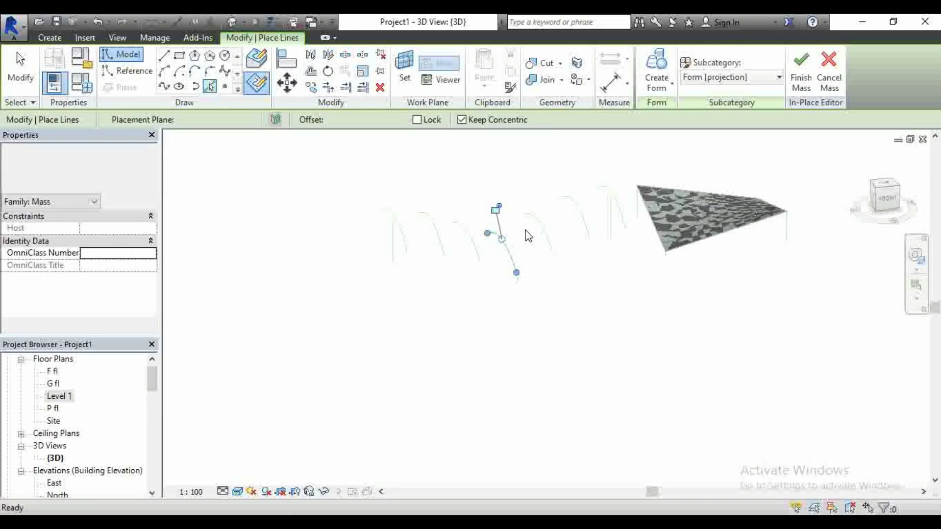
left_click(552, 245)
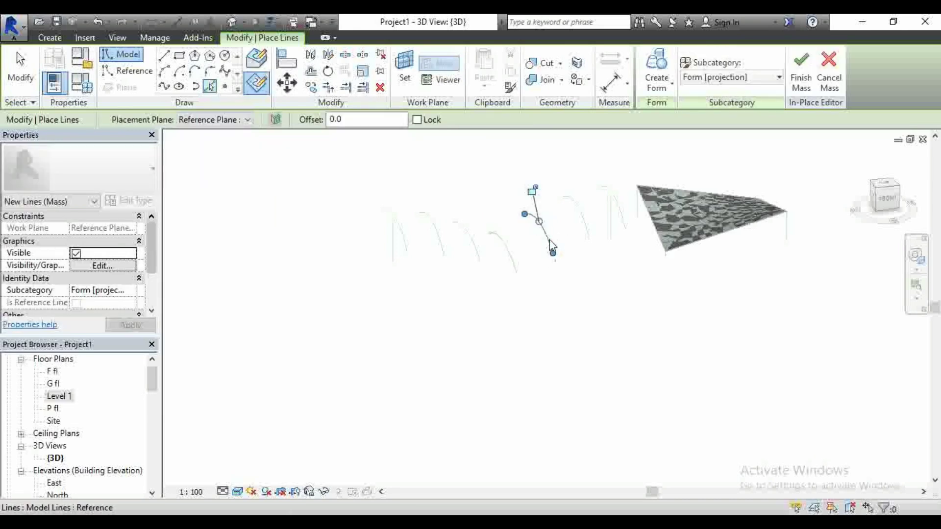
left_click(228, 122)
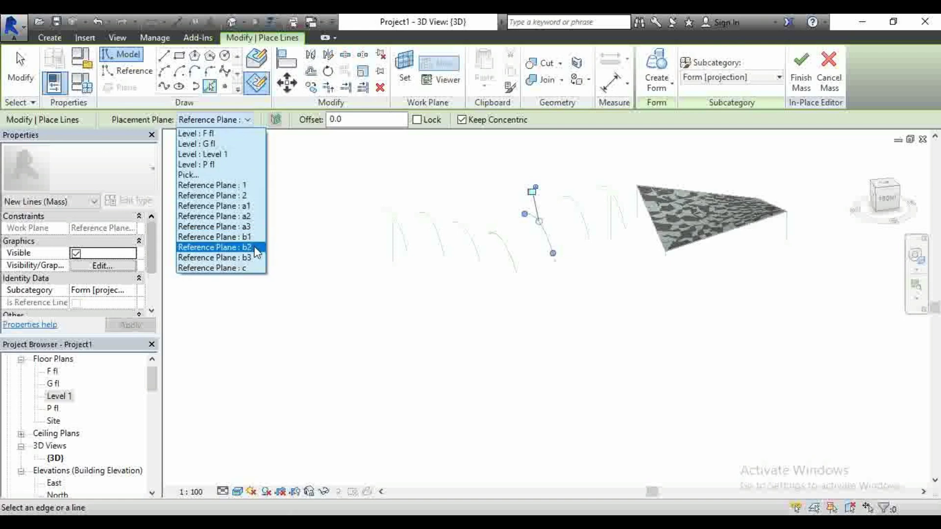
left_click(235, 249)
left_click(569, 203)
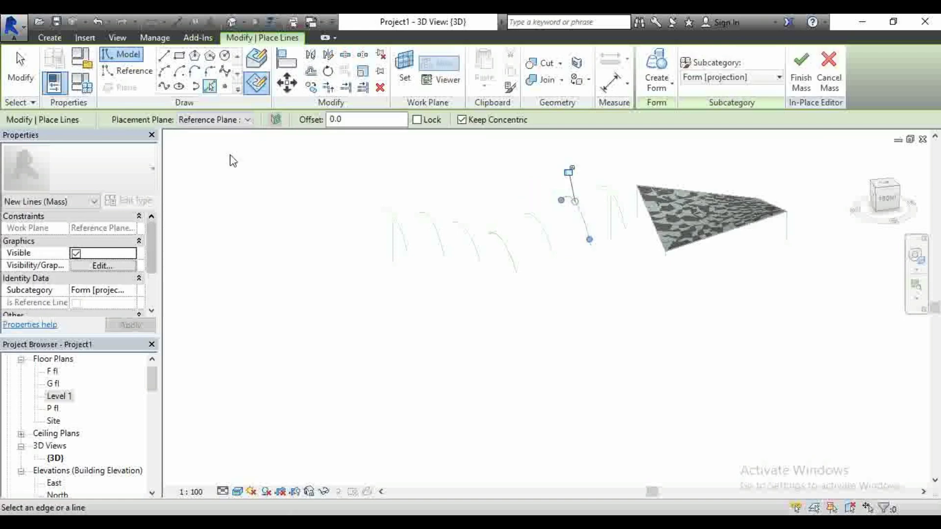
left_click(245, 121)
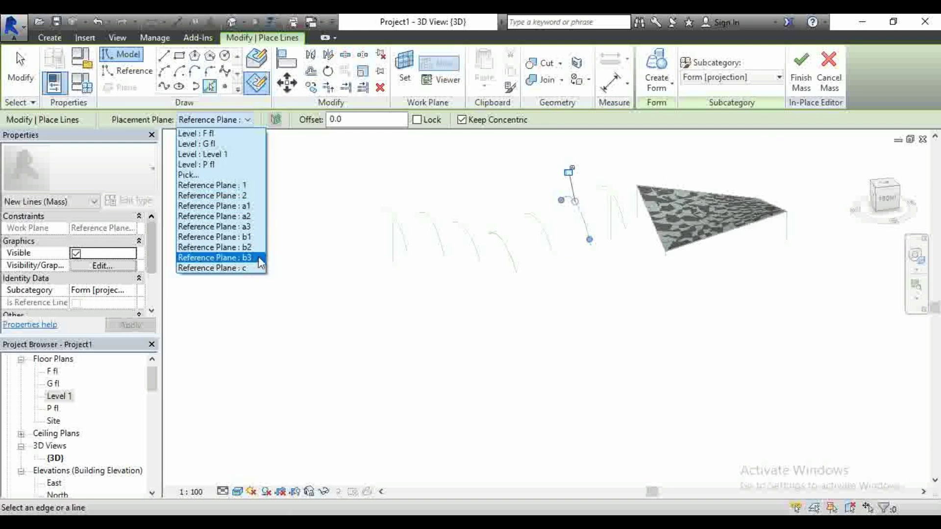
left_click(231, 257)
left_click(625, 225)
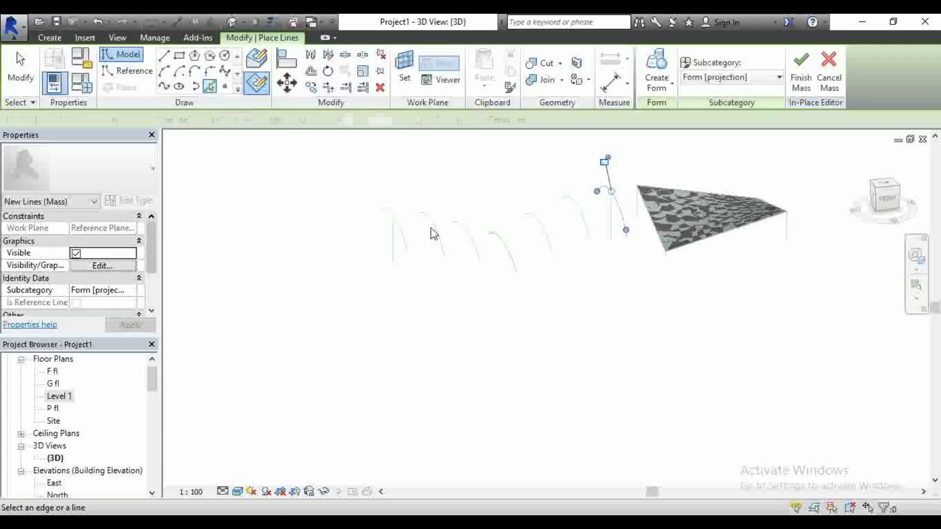
key("Escape")
key("Escape")
Create one continuous curved form from all the traced arcs and finish the in-place mass.
scroll(345, 260, "down", 2)
left_click_drag(319, 170, 553, 312)
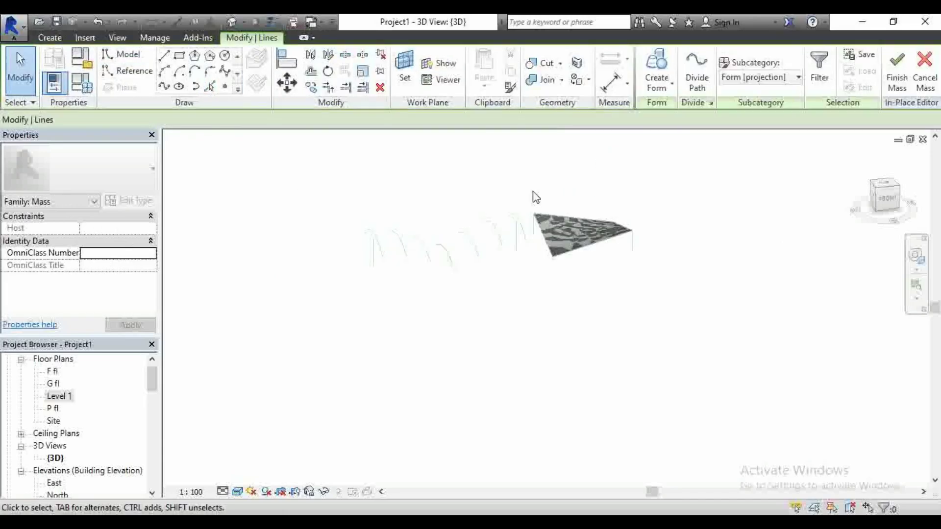
left_click(659, 87)
left_click(661, 110)
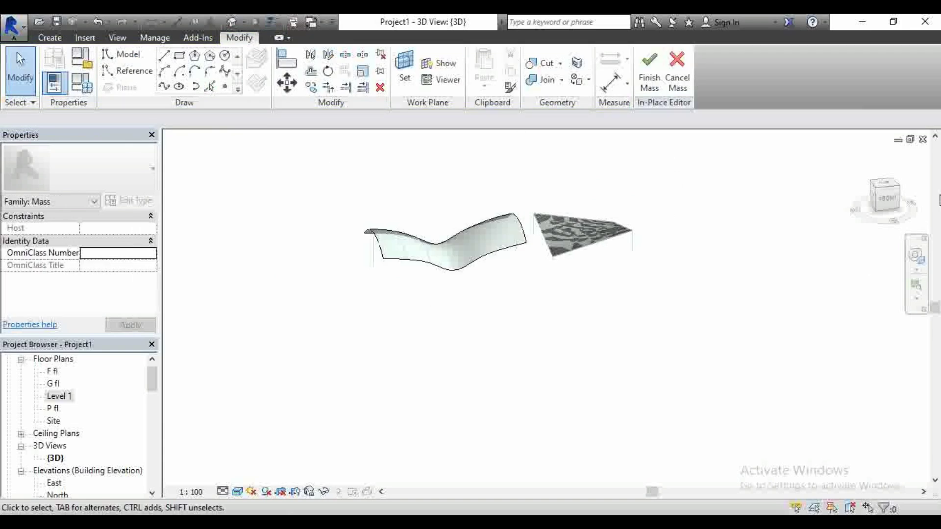
mouse_move(889, 205)
left_mouse_down()
mouse_move(888, 217)
mouse_move(875, 214)
mouse_move(904, 199)
mouse_move(870, 200)
mouse_move(890, 203)
mouse_move(887, 215)
left_mouse_up()
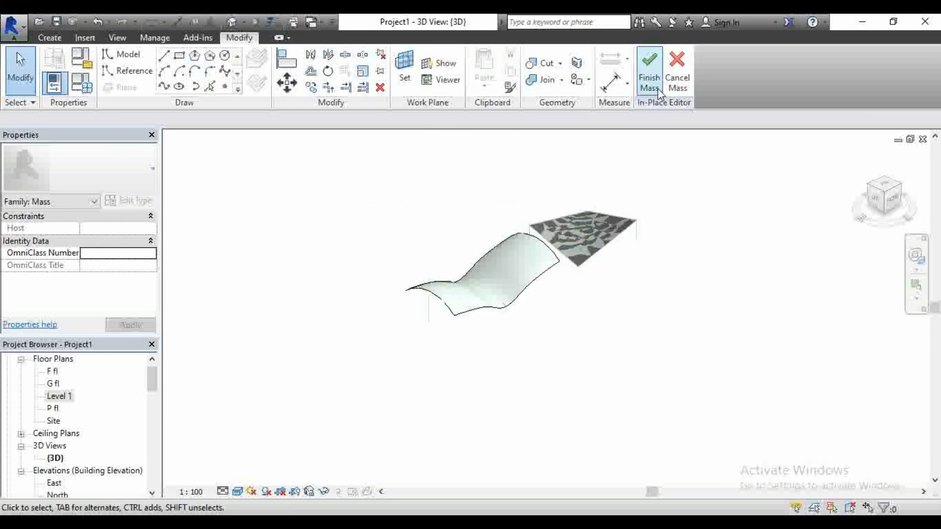
left_click(649, 71)
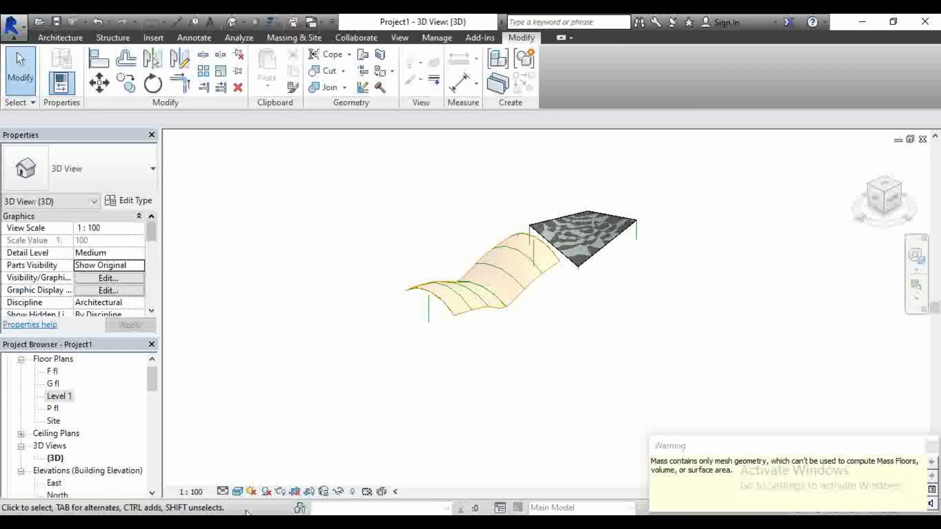
Create a roof by face on the new curved mass, using the Basic Roof type Generic - 125mm.
left_click(61, 37)
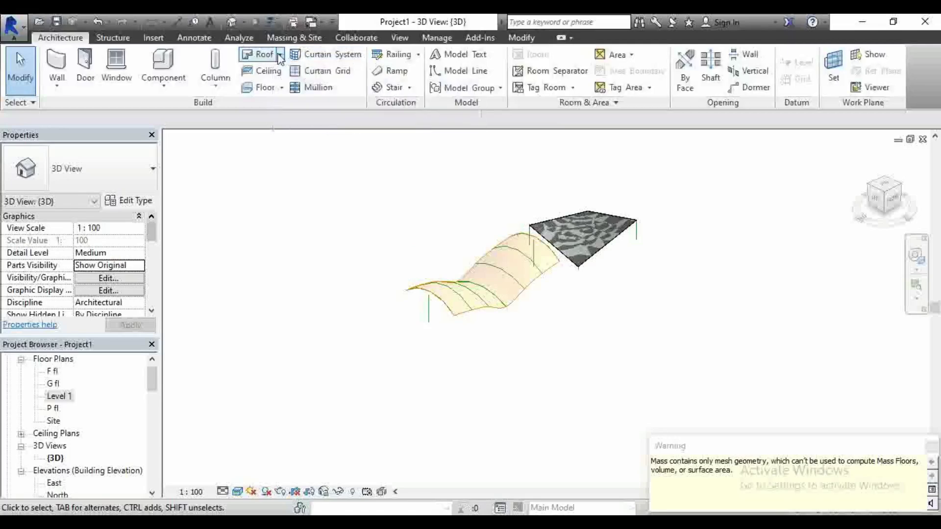
left_click(281, 54)
left_click(292, 131)
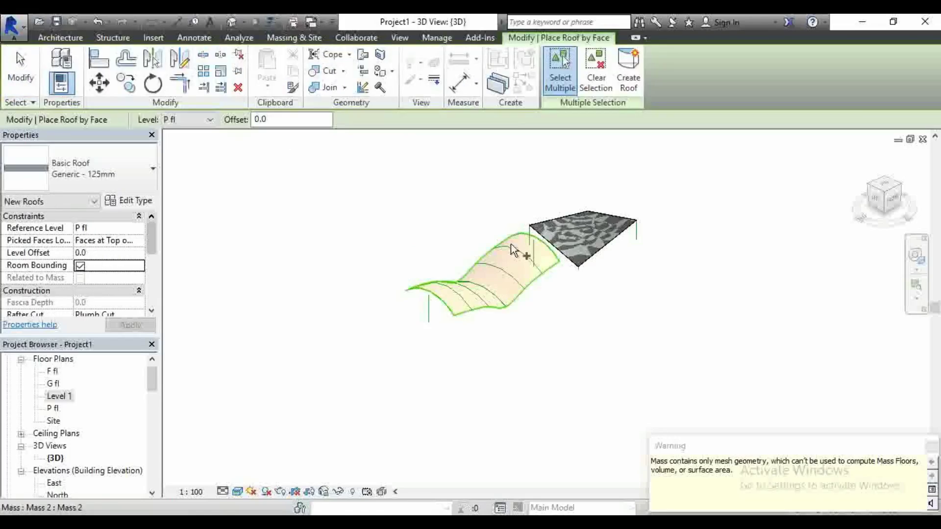
left_click(510, 251)
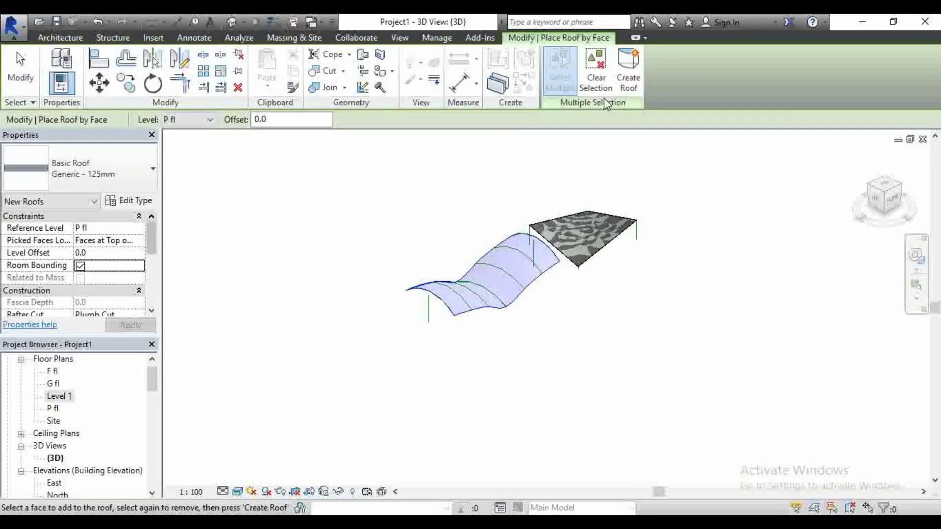
left_click(627, 83)
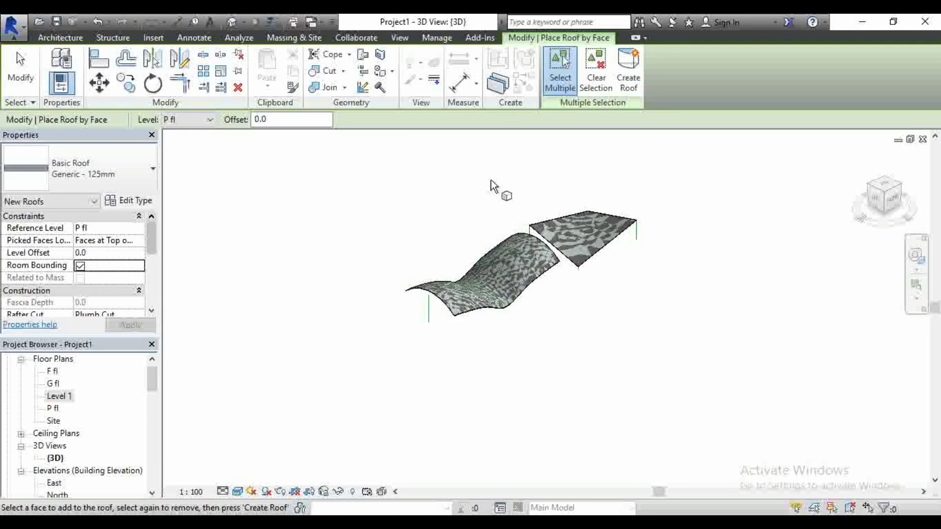
Examine the curved roof from the front and from a low corner angle, and end the roof-by-face command.
mouse_move(890, 200)
left_mouse_down()
mouse_move(860, 237)
mouse_move(843, 222)
left_mouse_up()
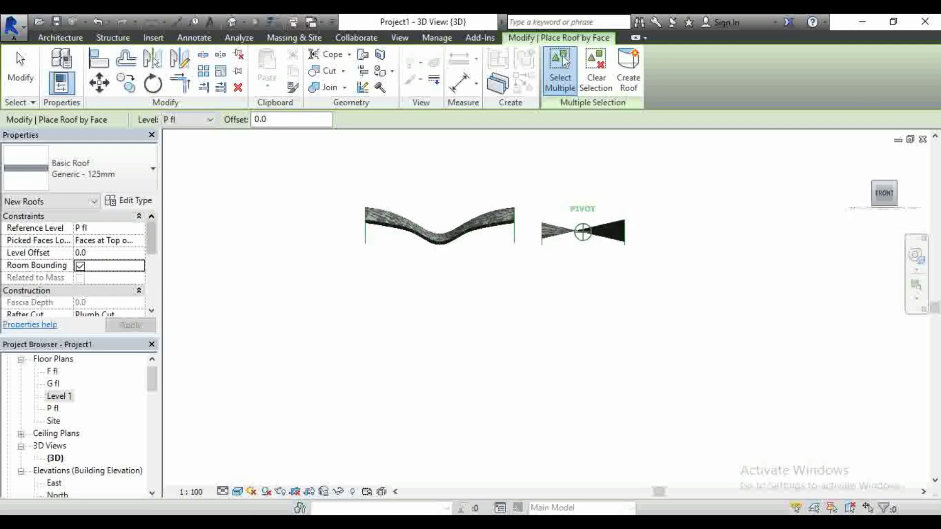
mouse_move(490, 294)
middle_mouse_down("shift")
mouse_move(505, 326)
mouse_move(531, 334)
mouse_move(477, 321)
mouse_move(468, 299)
mouse_move(451, 292)
middle_mouse_up("shift")
scroll(537, 163, "up", 4)
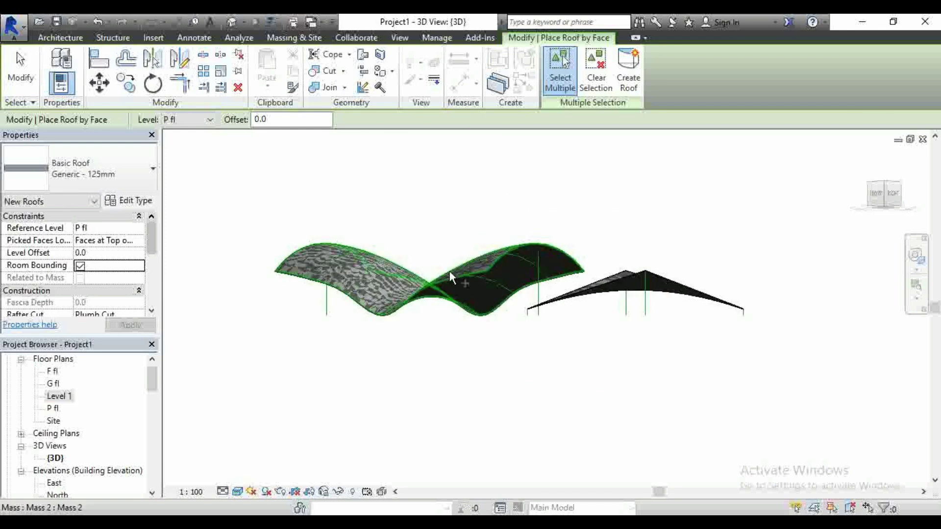
scroll(449, 272, "up", 1)
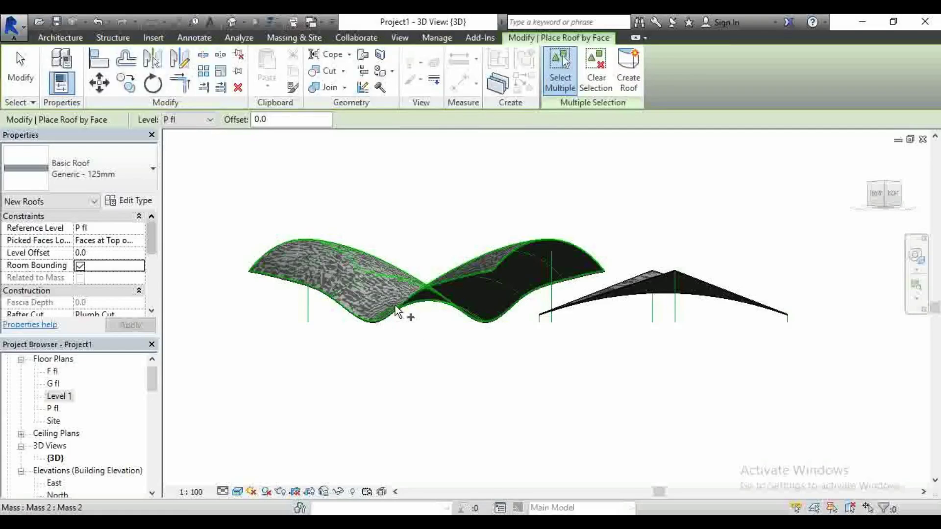
scroll(395, 305, "up", 1)
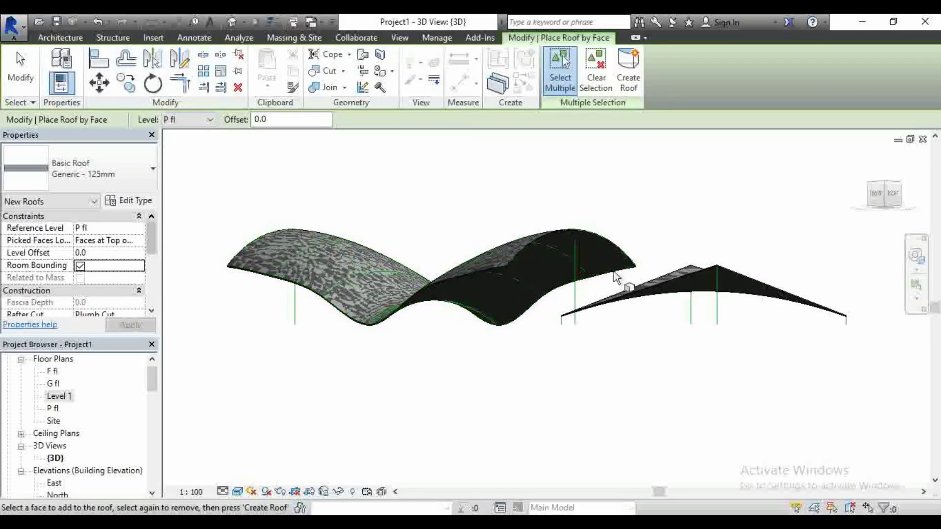
right_click(507, 168)
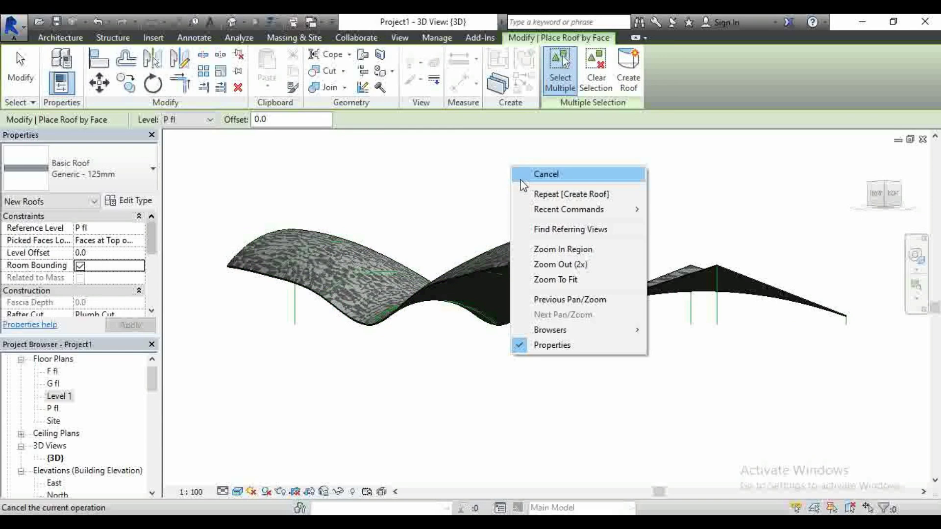
left_click(524, 174)
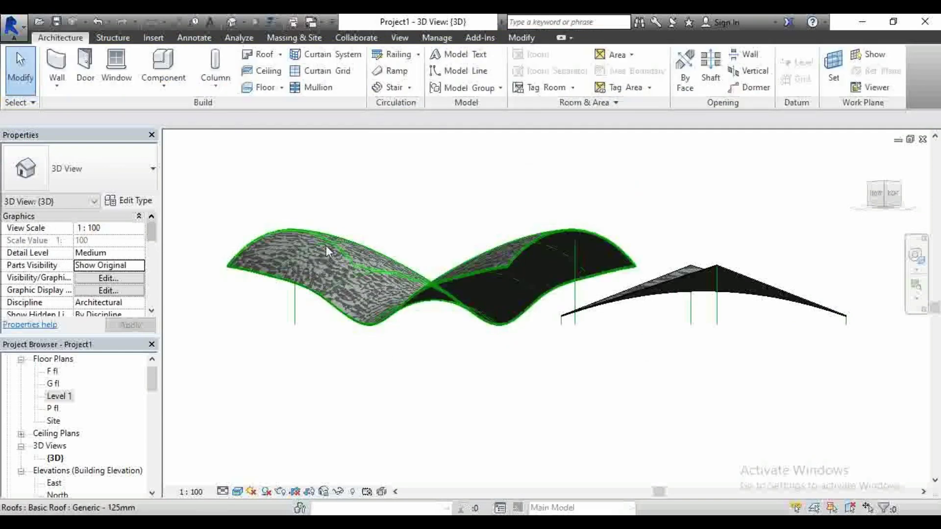